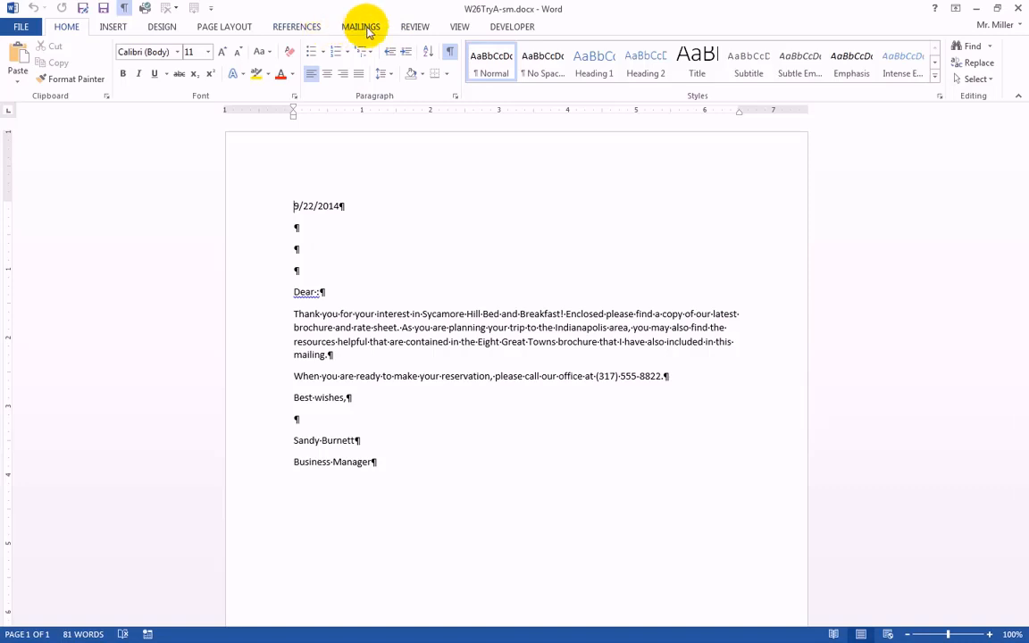
# Start the Step-by-Step Mail Merge Wizard for letters based on the current document and proceed to recipient selection.
pyautogui.click(363, 29)
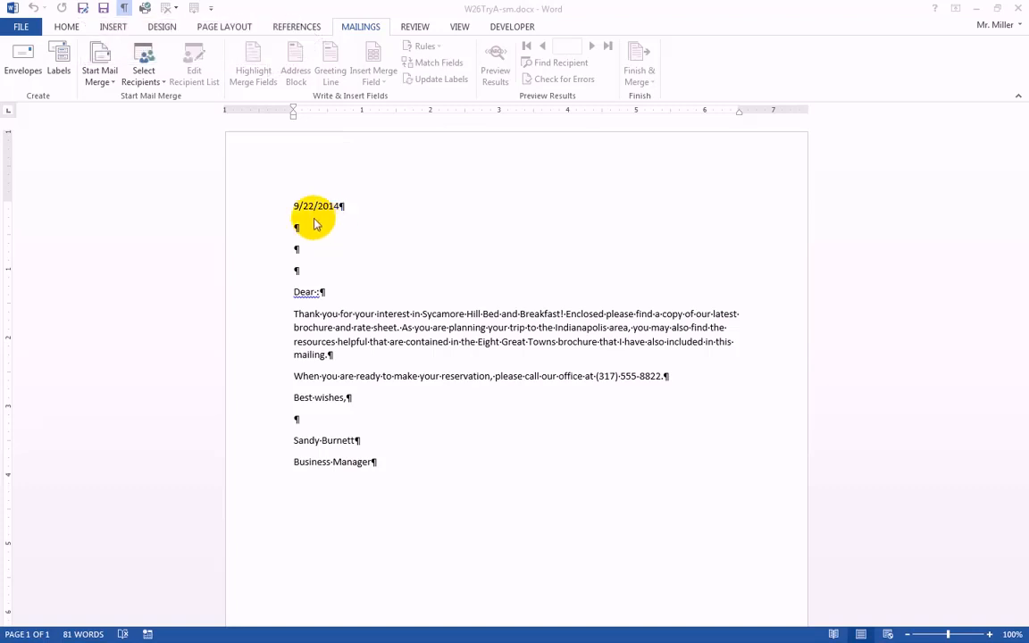
pyautogui.click(102, 82)
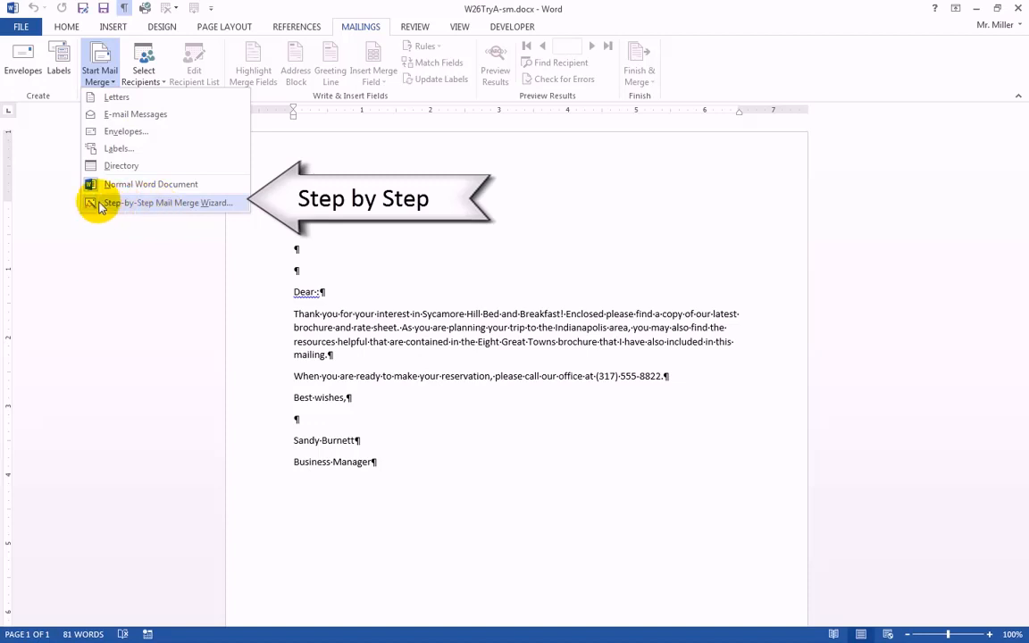
pyautogui.click(150, 204)
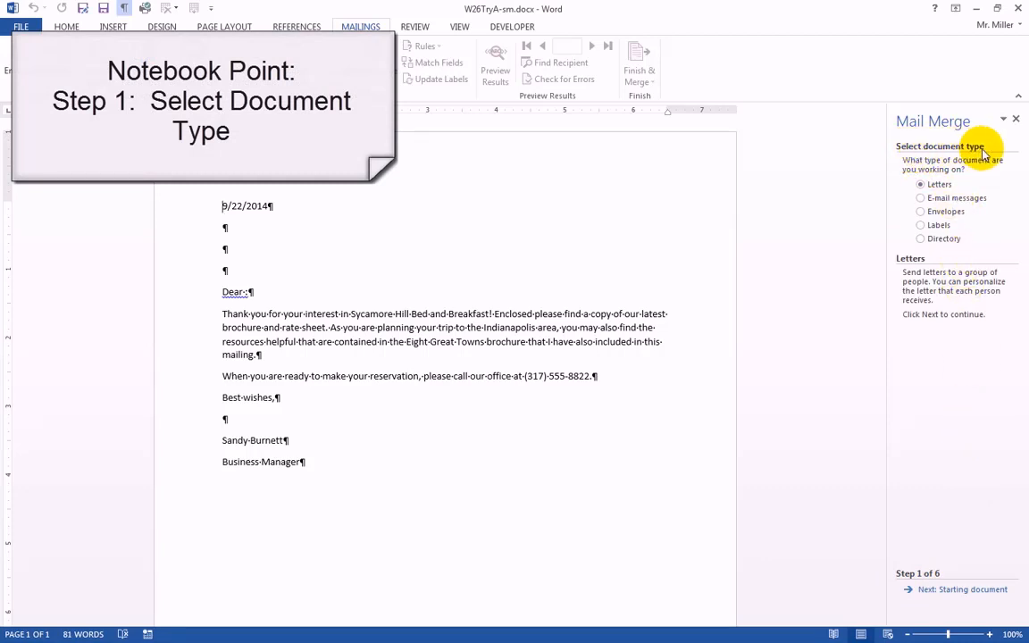
pyautogui.click(972, 589)
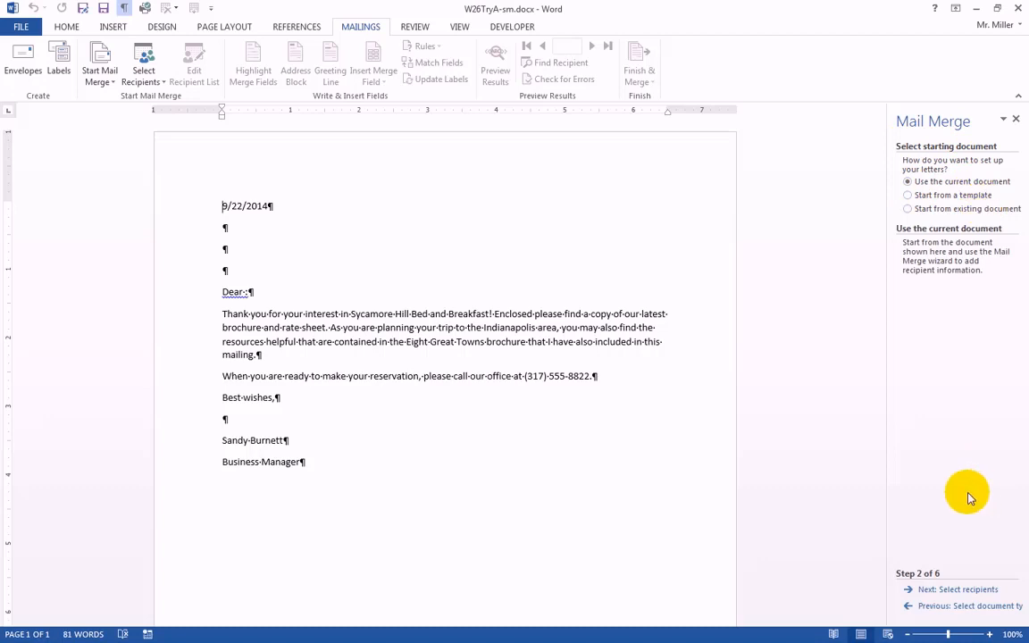
pyautogui.click(936, 590)
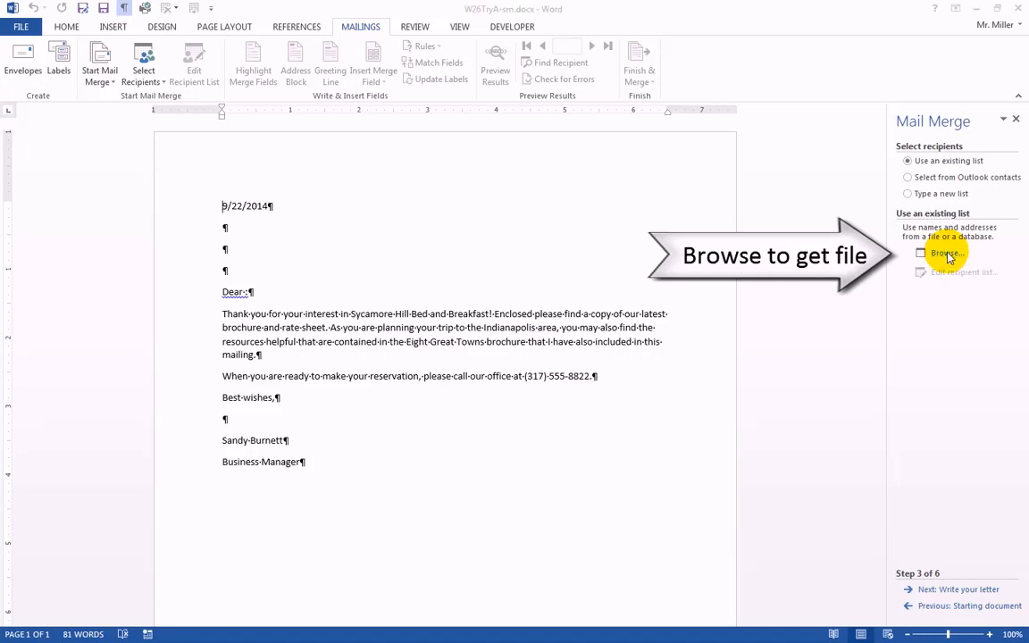
# Use the existing list W26TryB.accdb from the Documents library as the mail merge data source.
pyautogui.click(948, 256)
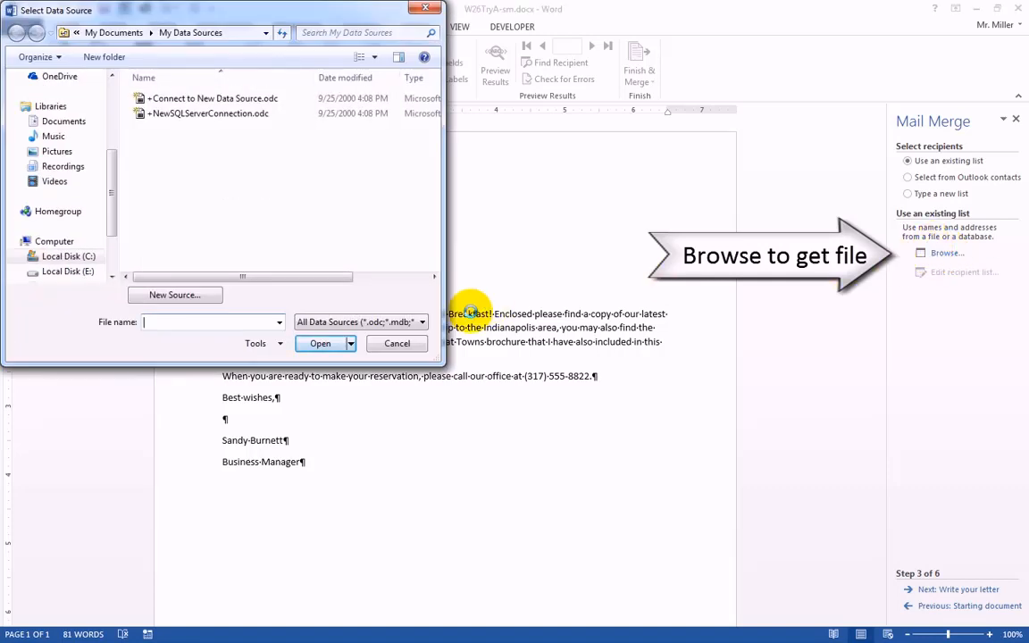
pyautogui.click(61, 125)
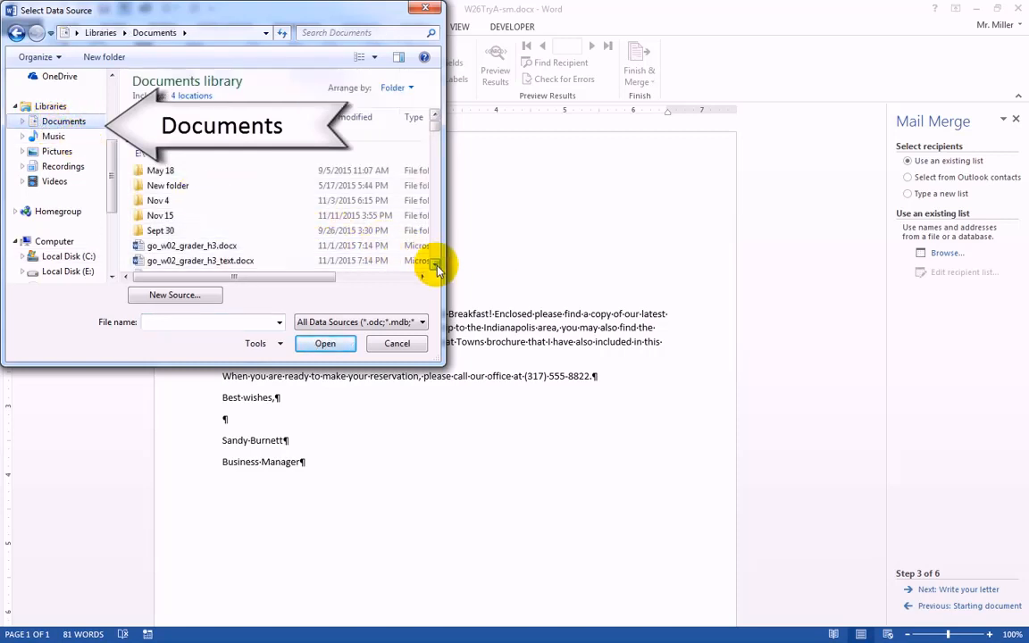
pyautogui.scroll(-8, 434, 266)
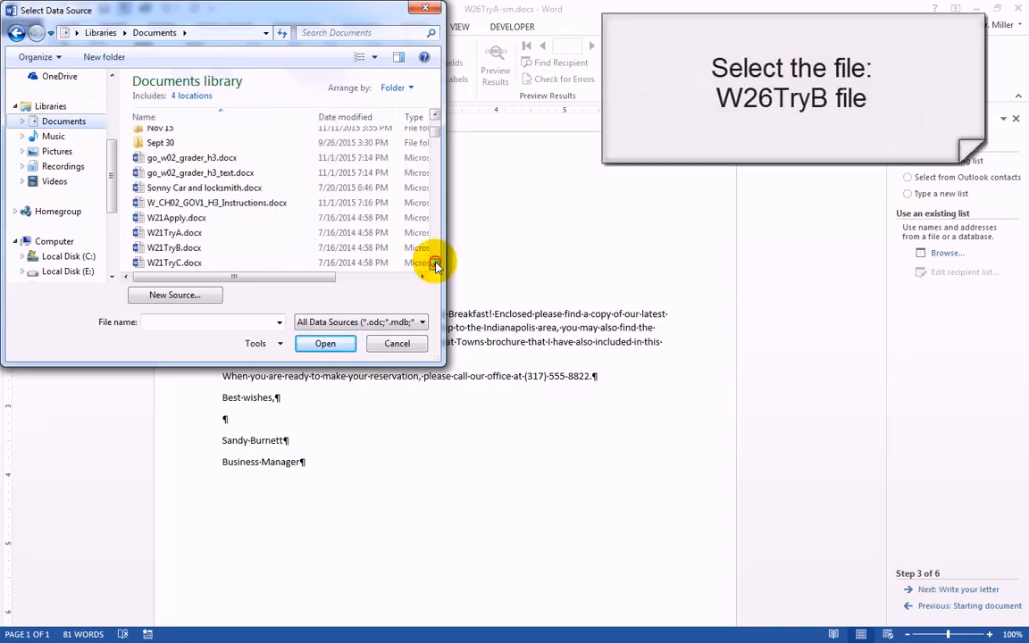
pyautogui.scroll(-1, 434, 266)
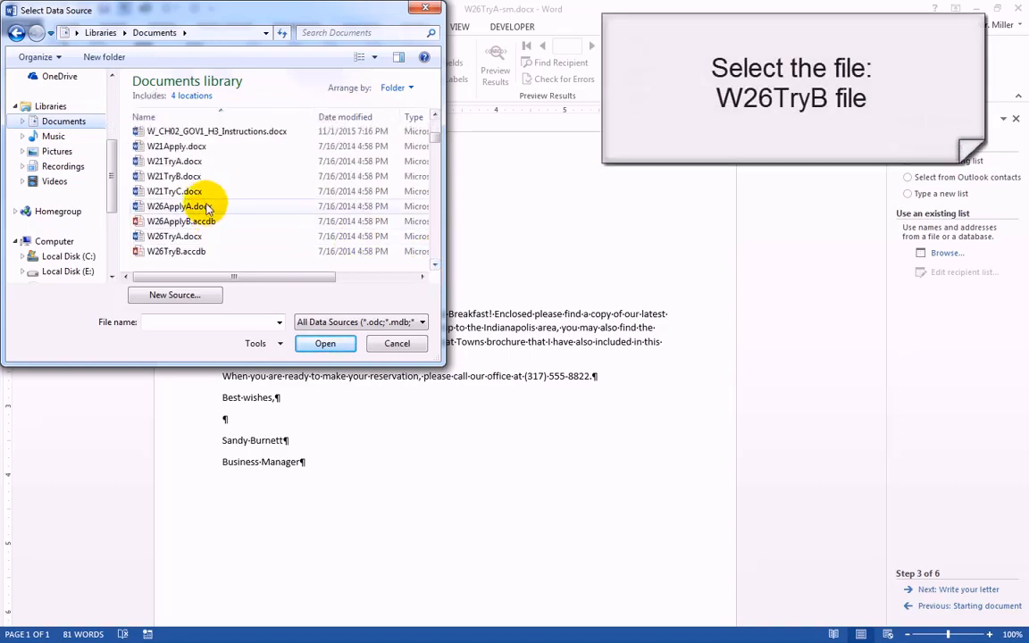
pyautogui.click(177, 254)
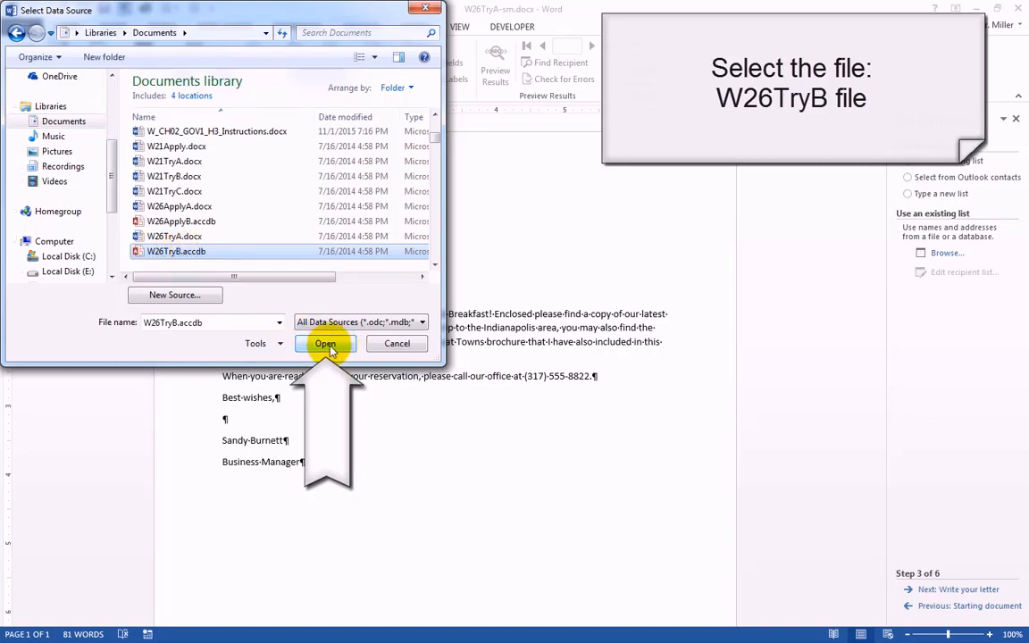
pyautogui.click(326, 345)
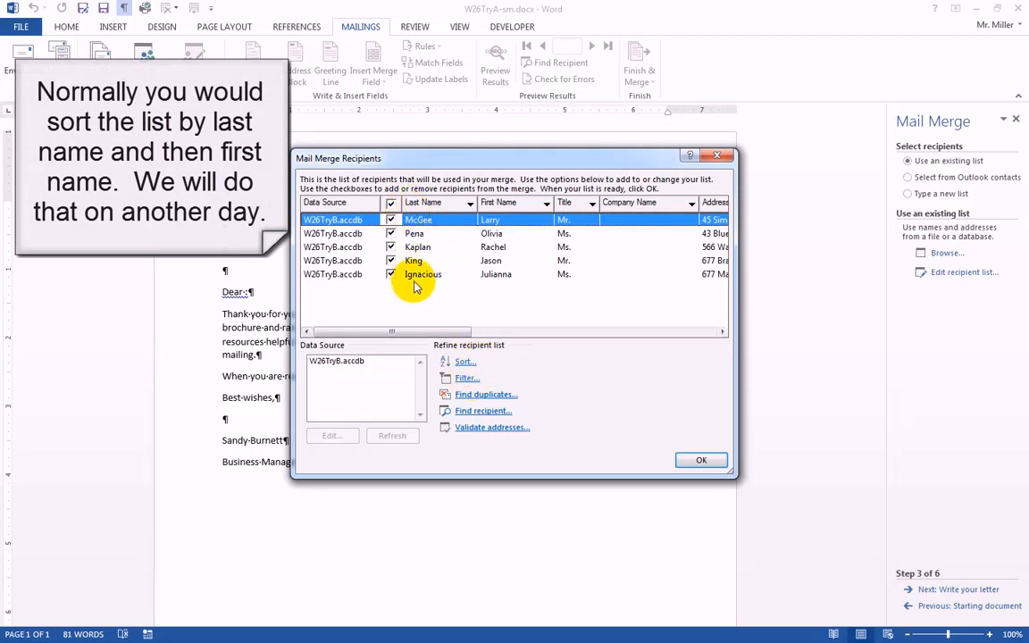
# Examine the recipient list's name, title, address, city, state and ZIP code columns.
pyautogui.click(722, 332)
pyautogui.click(721, 333)
pyautogui.click(722, 332)
pyautogui.click(722, 332)
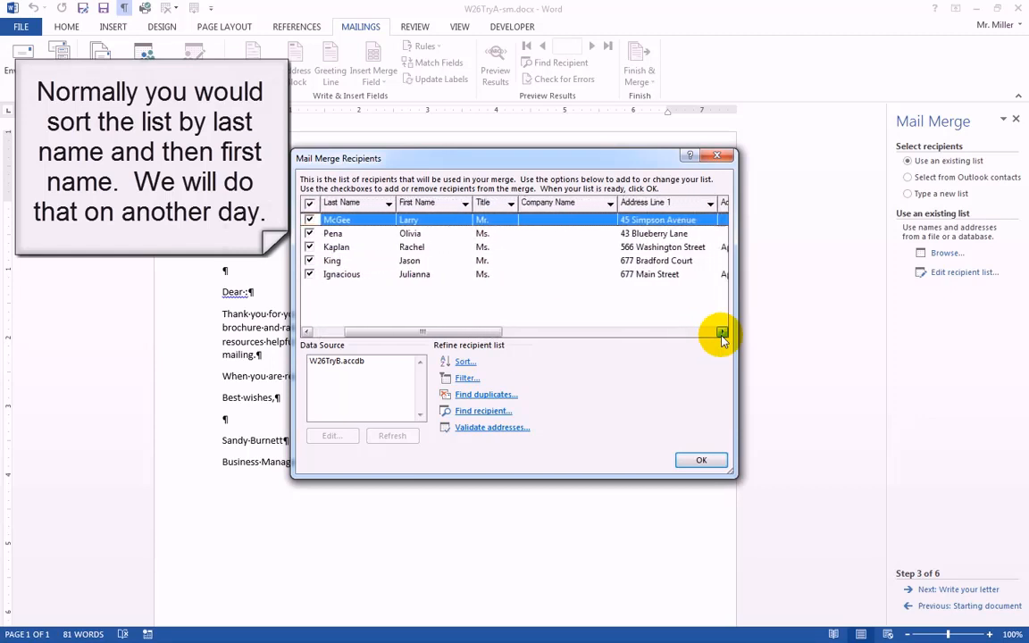
pyautogui.click(722, 332)
pyautogui.click(722, 333)
pyautogui.click(722, 332)
pyautogui.click(722, 333)
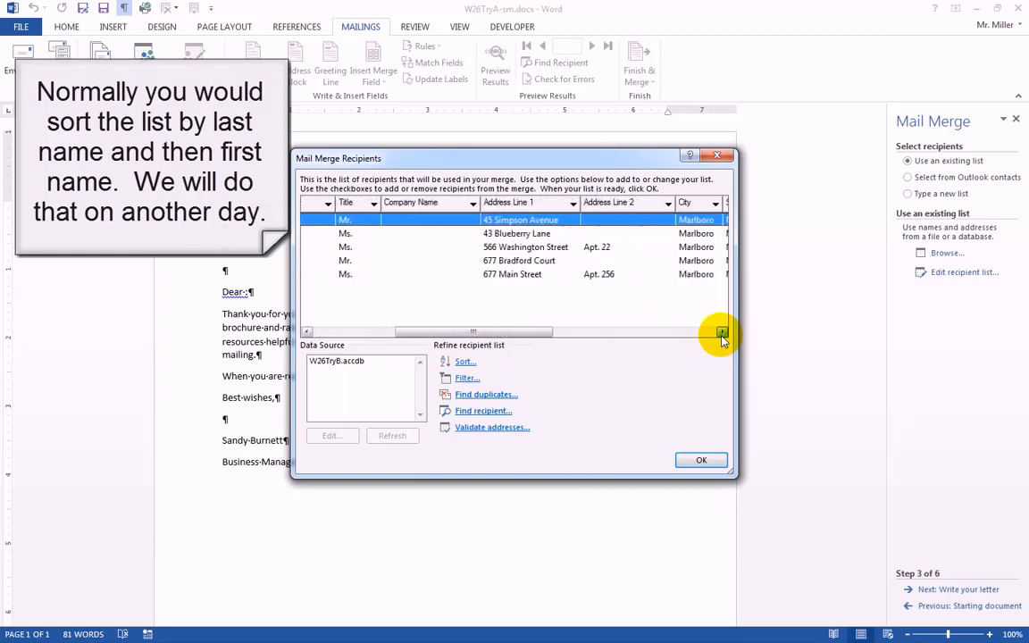
pyautogui.click(722, 332)
pyautogui.click(722, 332)
pyautogui.click(722, 333)
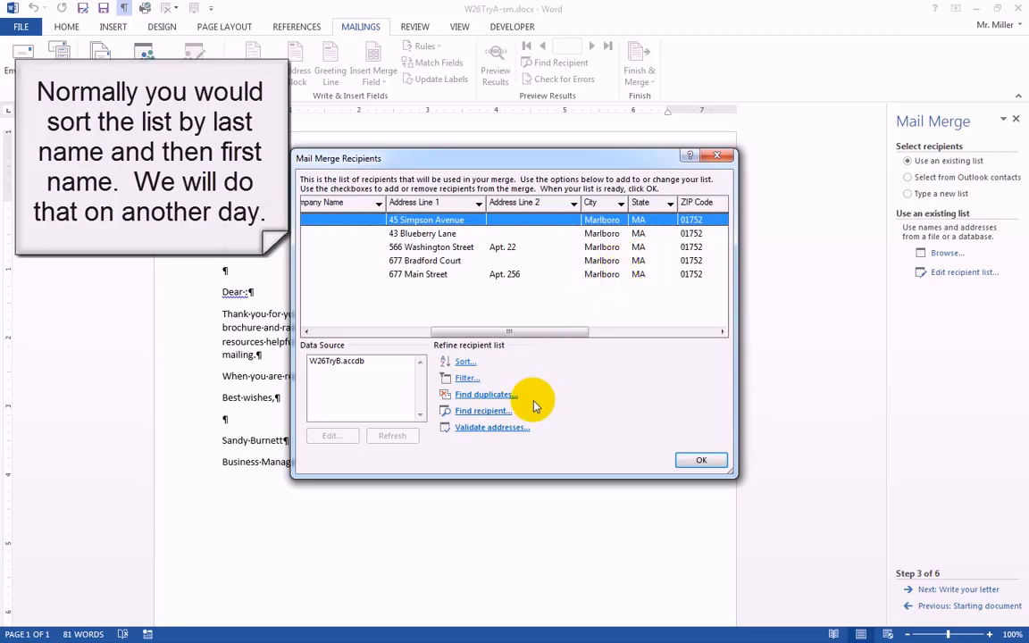
pyautogui.moveTo(489, 330); pyautogui.dragTo(386, 330)
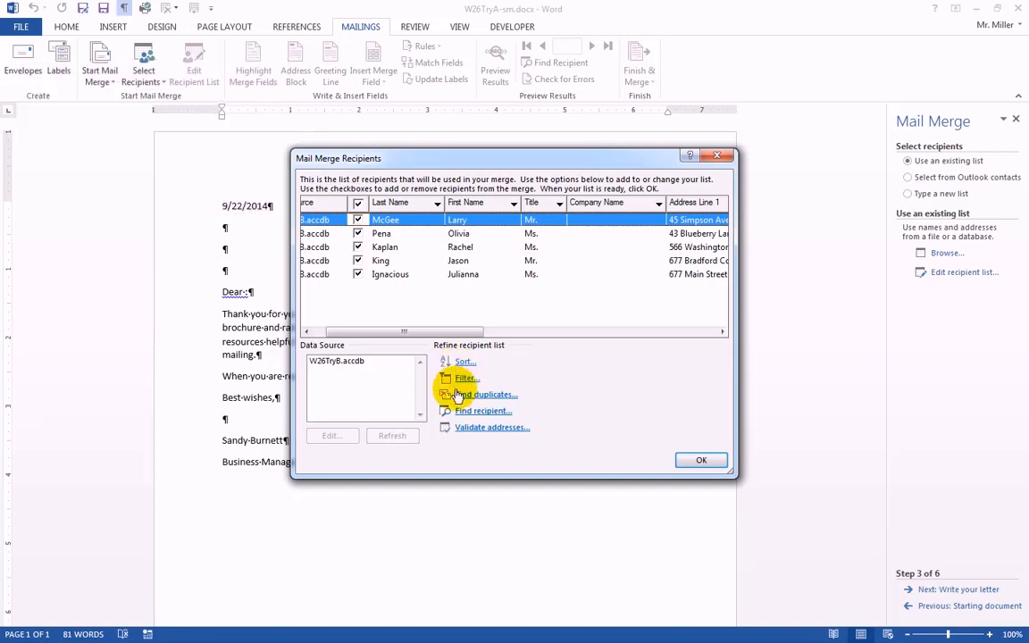
# Accept the full recipient list and proceed to the wizard's letter-writing stage.
pyautogui.click(700, 465)
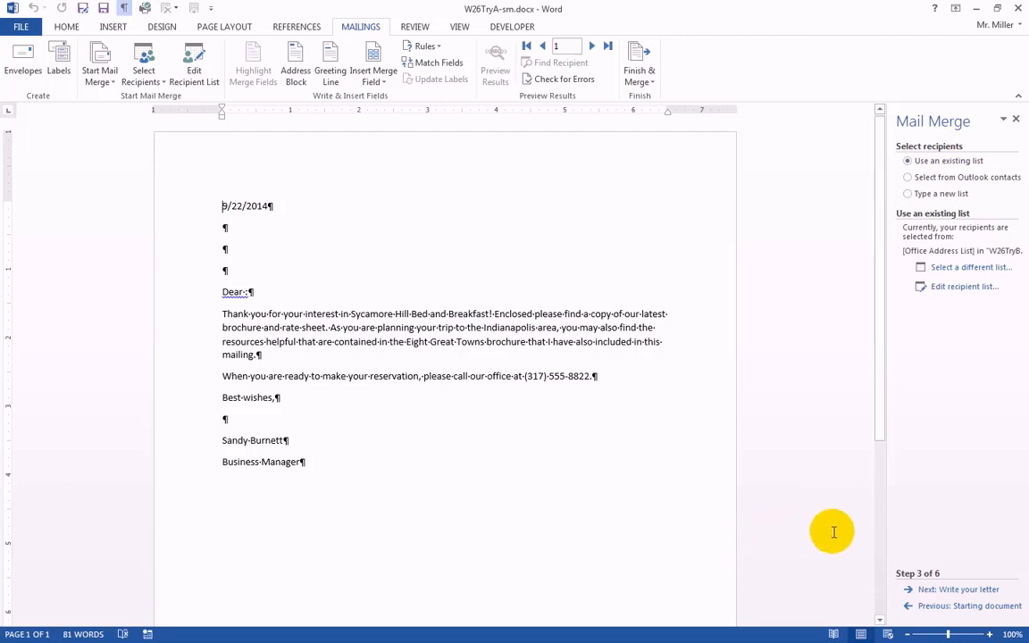
pyautogui.click(953, 591)
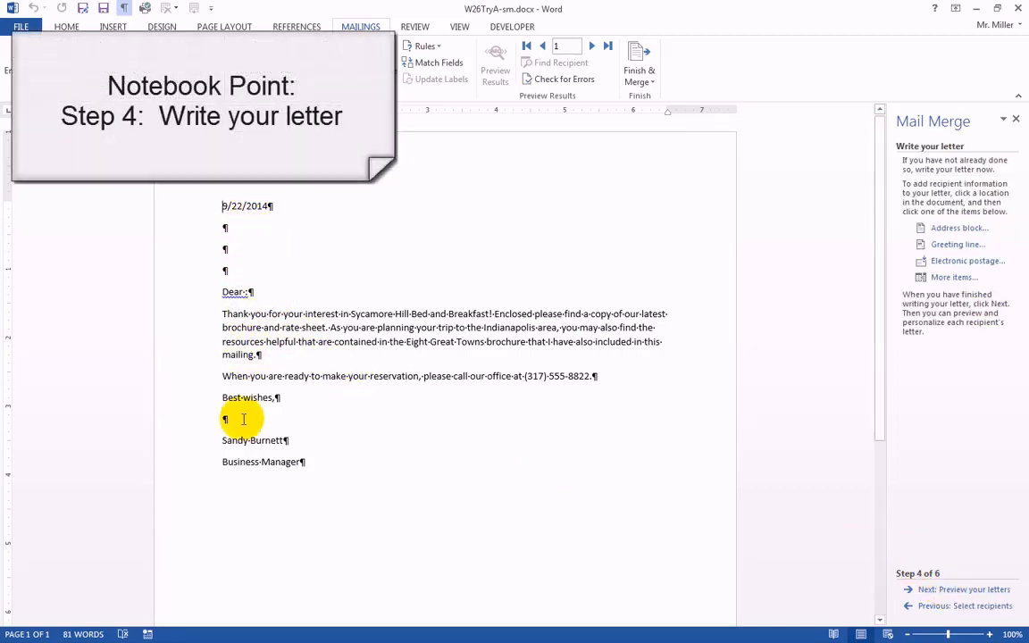
# Insert an address block on the second empty line below the date, using the title, full first name, last name and suffix format.
pyautogui.click(229, 248)
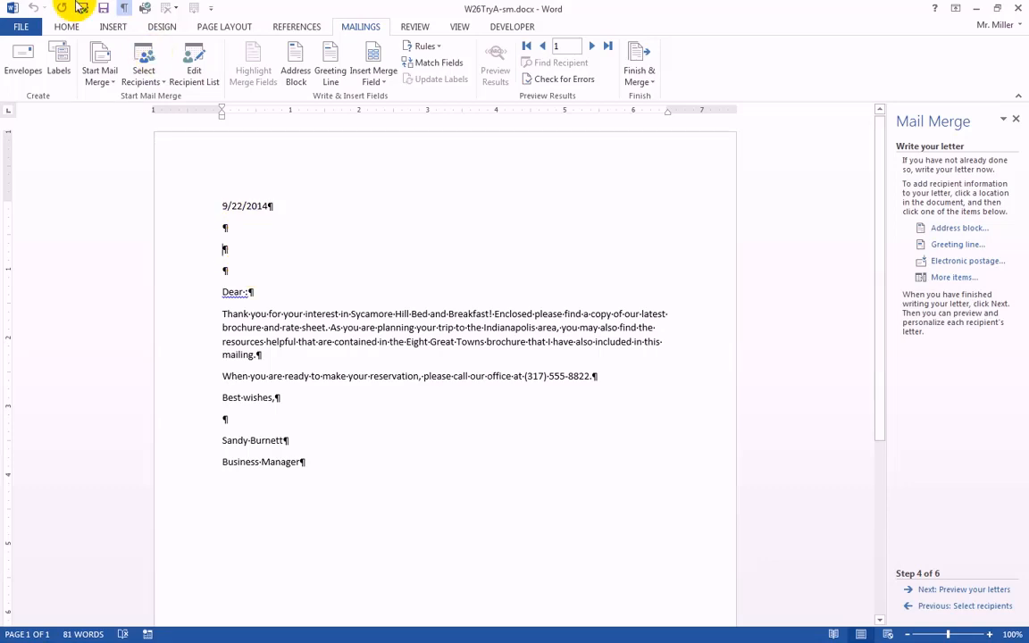
pyautogui.click(64, 27)
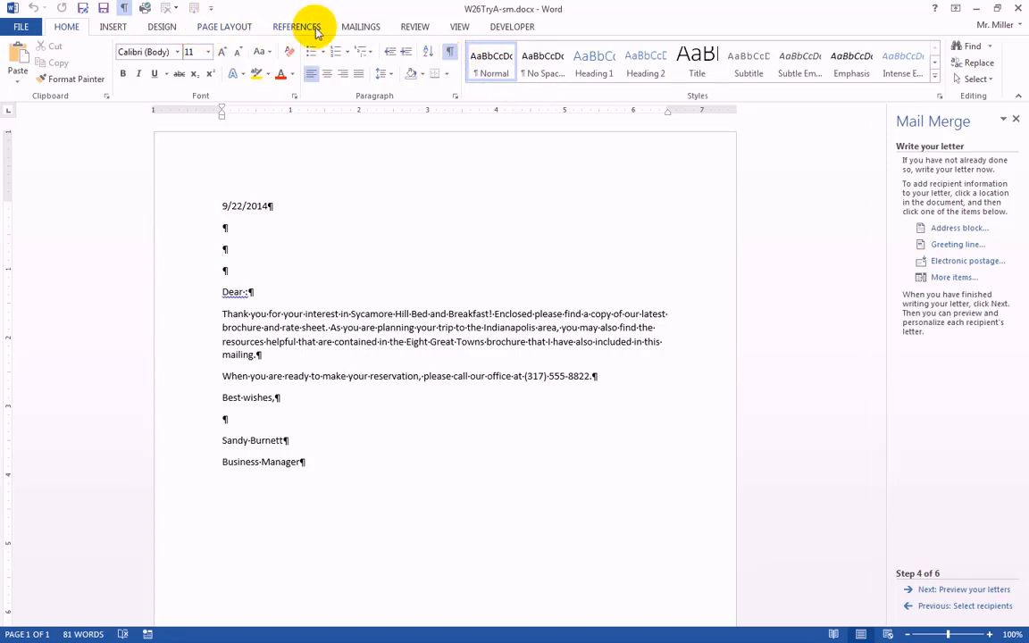
pyautogui.click(360, 26)
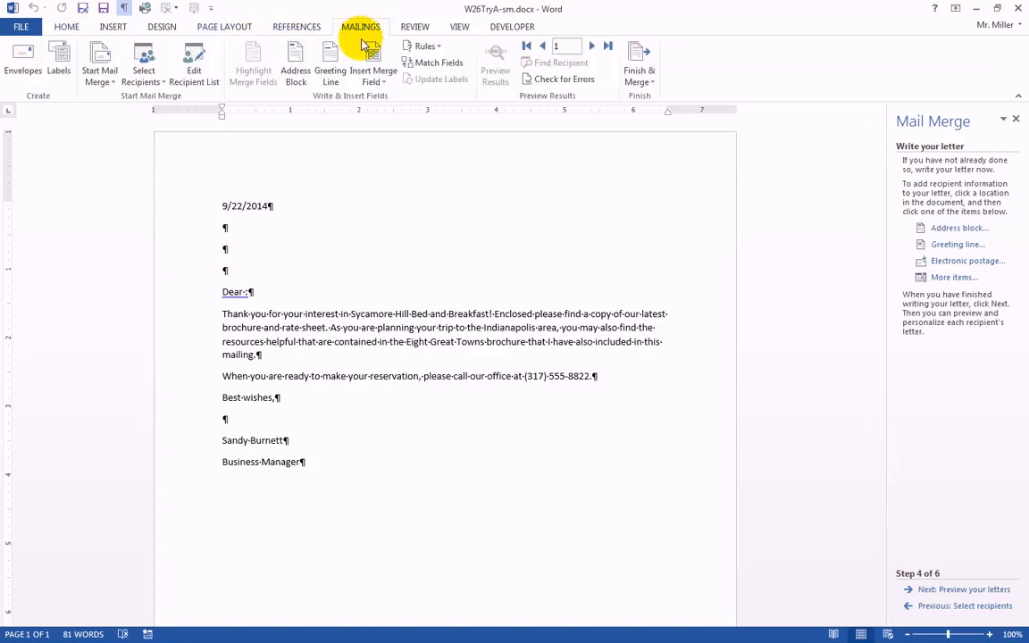
pyautogui.click(224, 249)
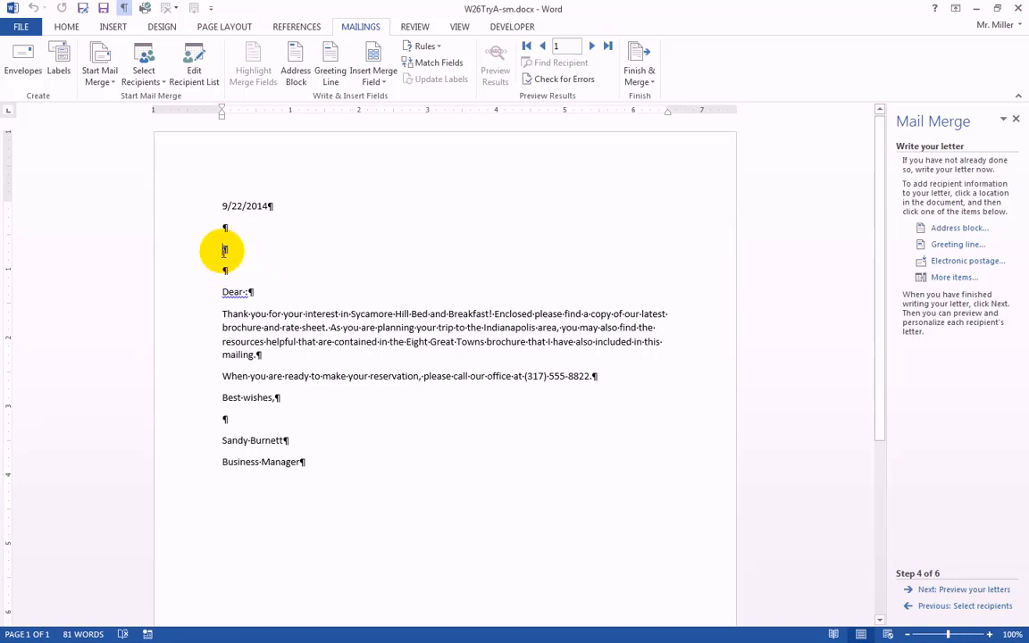
pyautogui.click(221, 252)
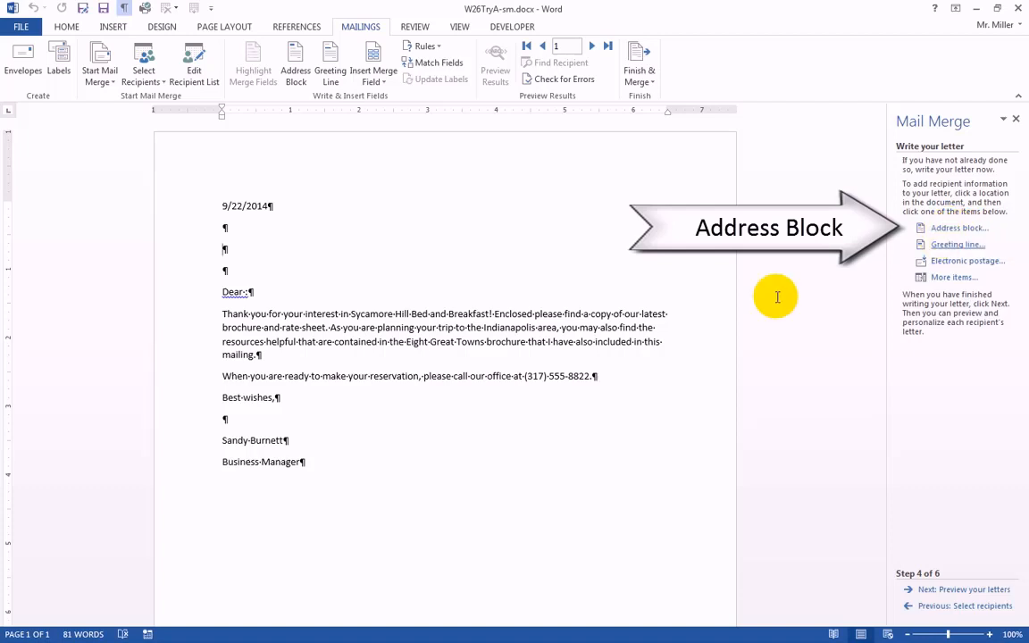
pyautogui.click(226, 248)
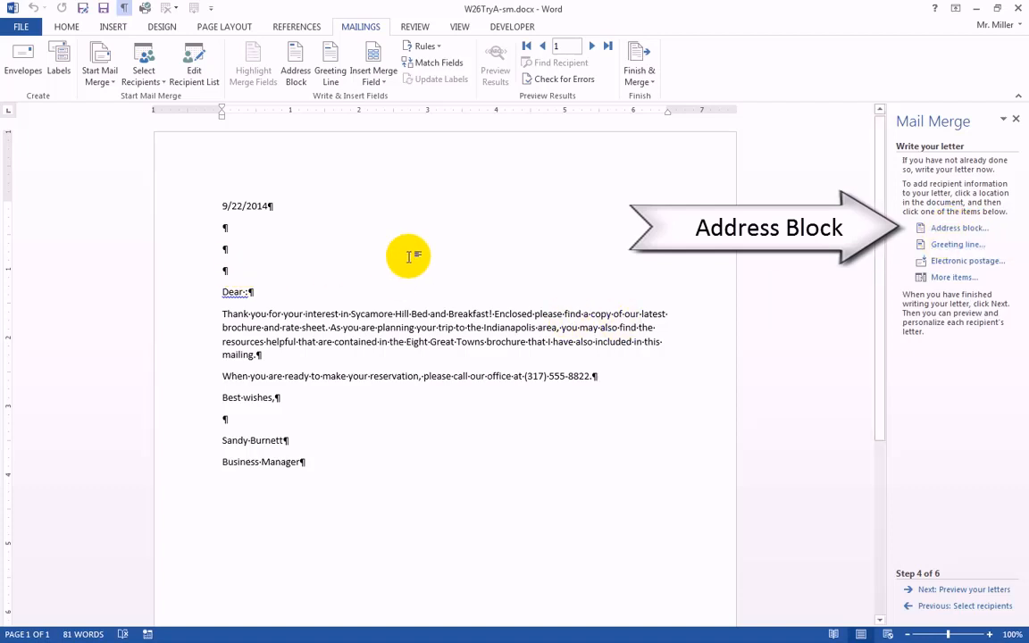
pyautogui.click(955, 229)
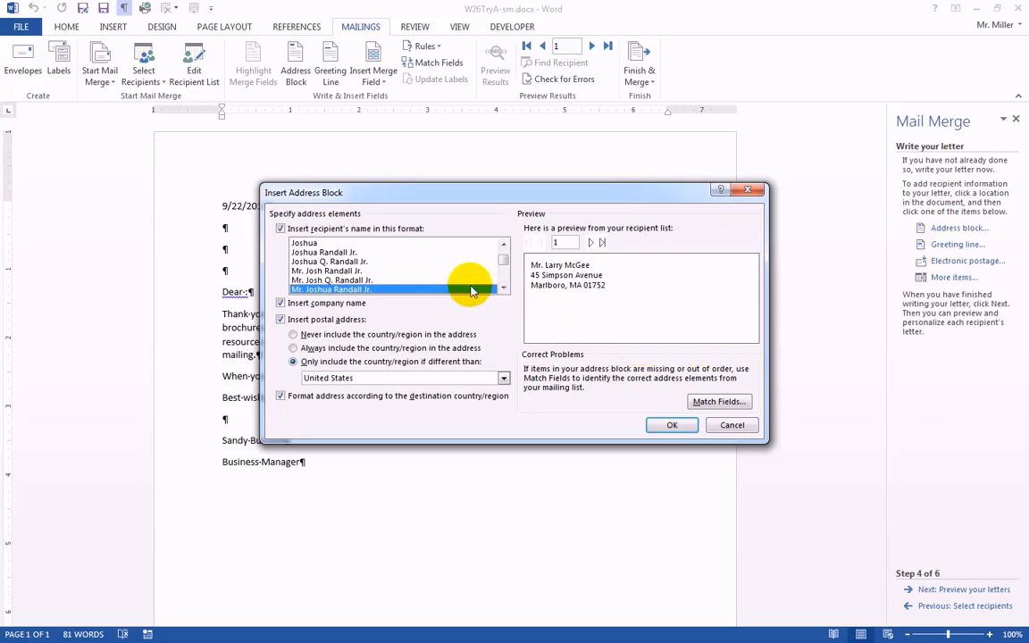
pyautogui.click(324, 281)
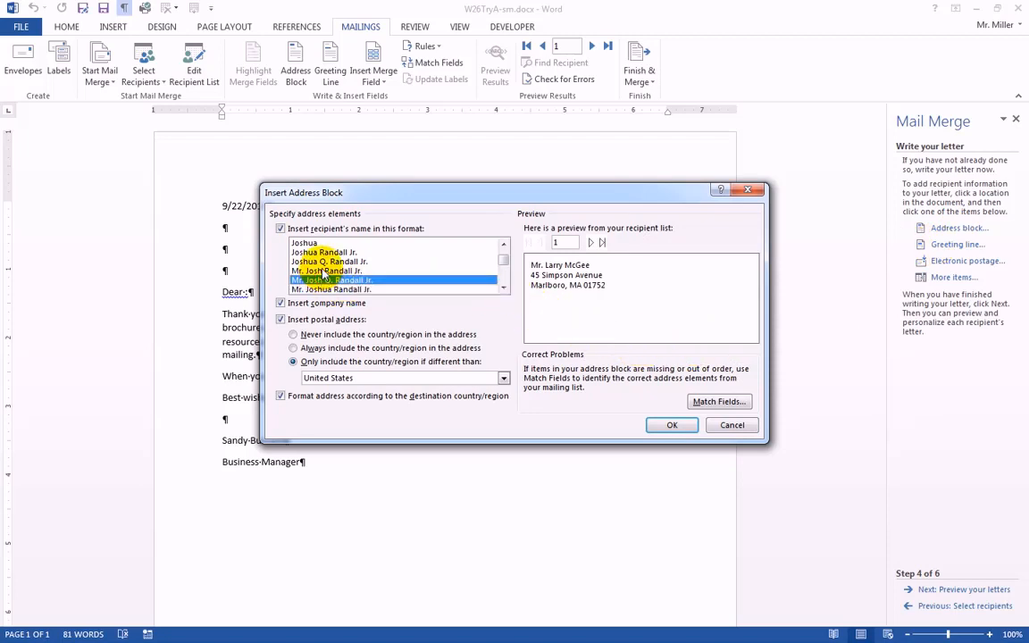
pyautogui.click(326, 272)
pyautogui.click(327, 264)
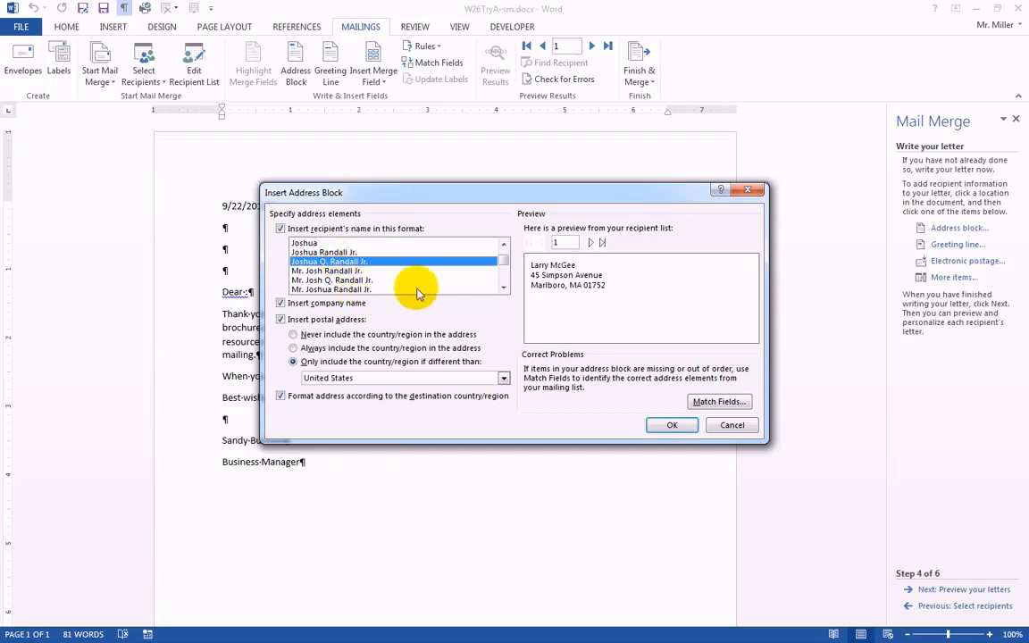
pyautogui.click(505, 288)
pyautogui.click(505, 288)
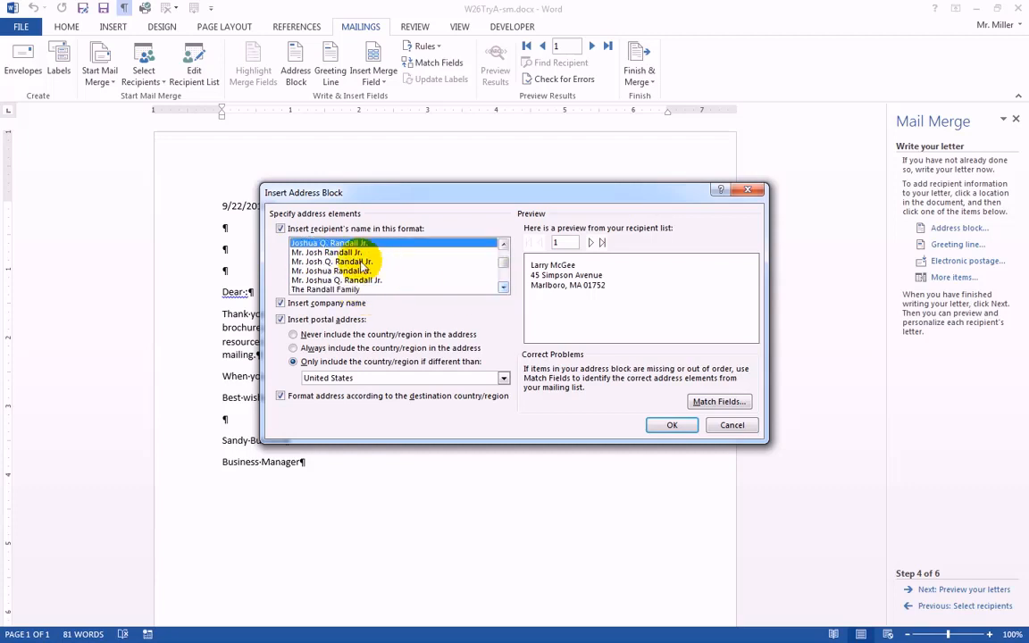
pyautogui.click(347, 272)
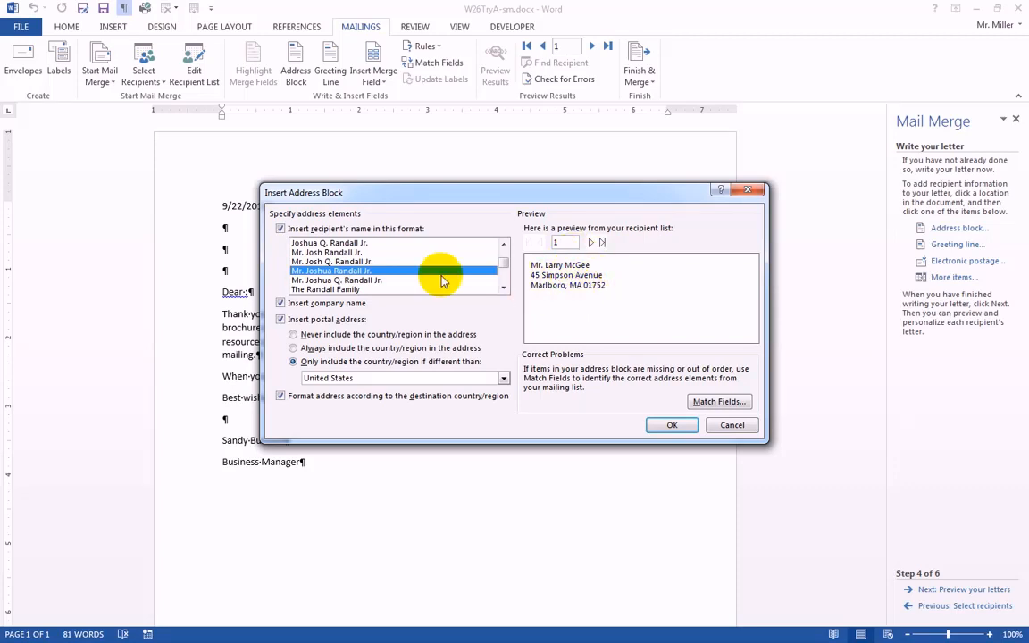
pyautogui.click(673, 427)
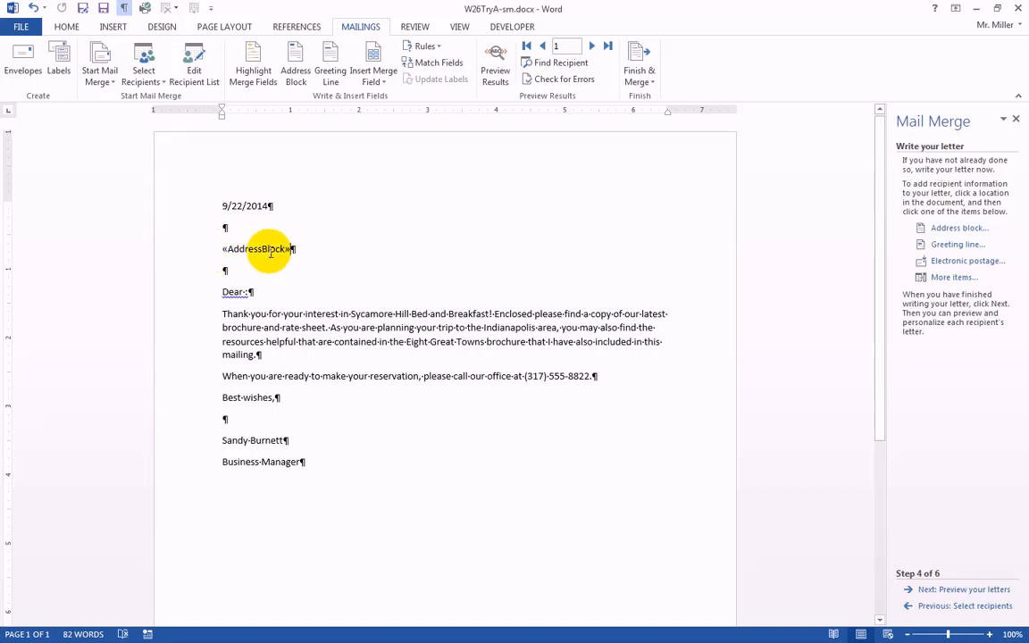
# Insert a greeting line between "Dear" and the colon, with its ending punctuation set to (none).
pyautogui.click(245, 293)
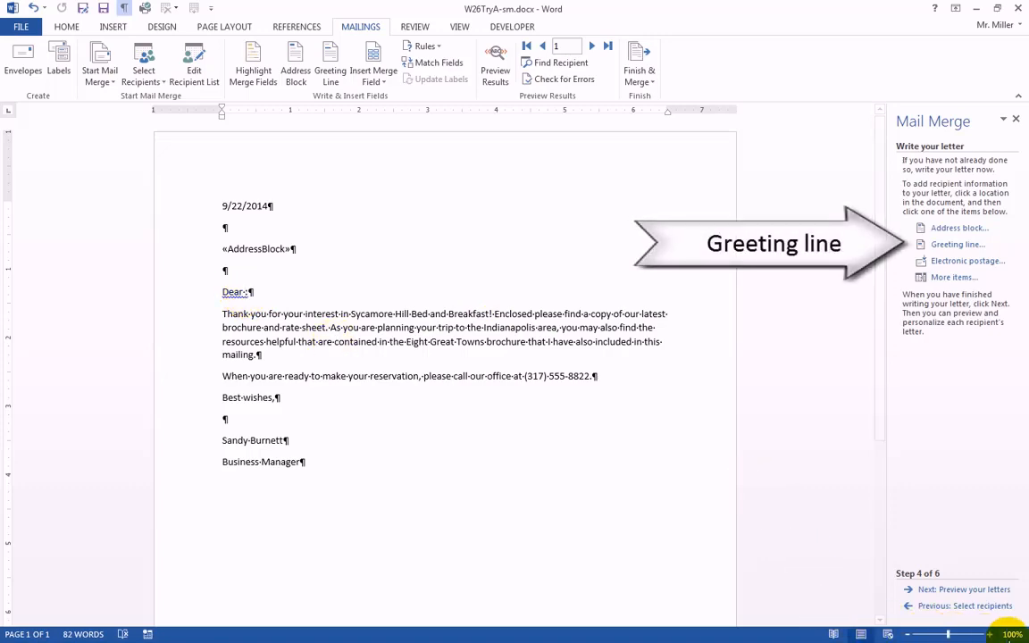
pyautogui.click(989, 635)
pyautogui.click(988, 635)
pyautogui.click(989, 634)
pyautogui.click(988, 634)
pyautogui.click(989, 634)
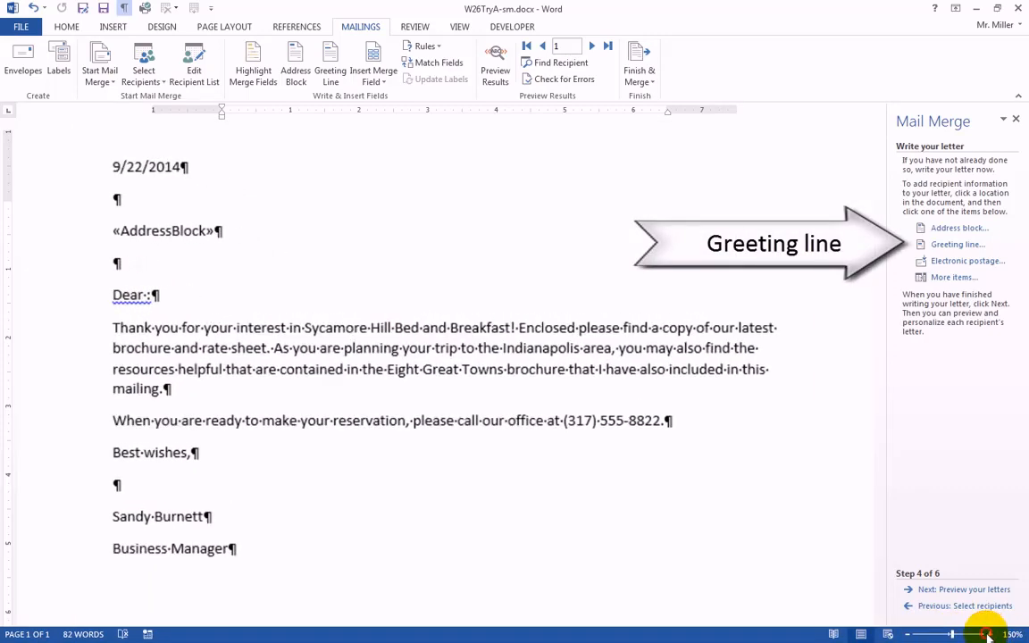
pyautogui.click(989, 634)
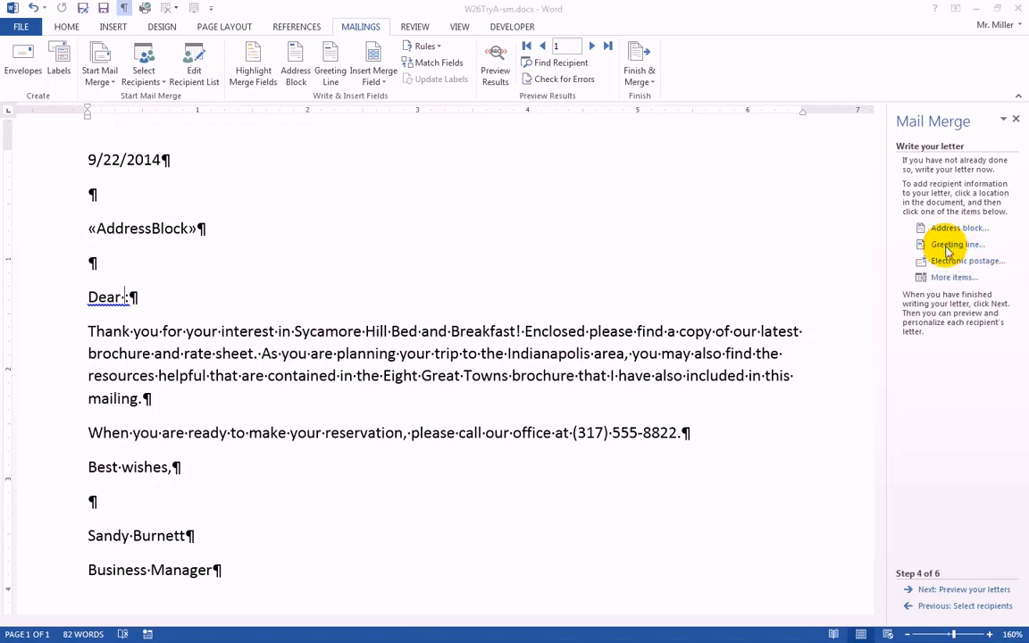
pyautogui.click(943, 249)
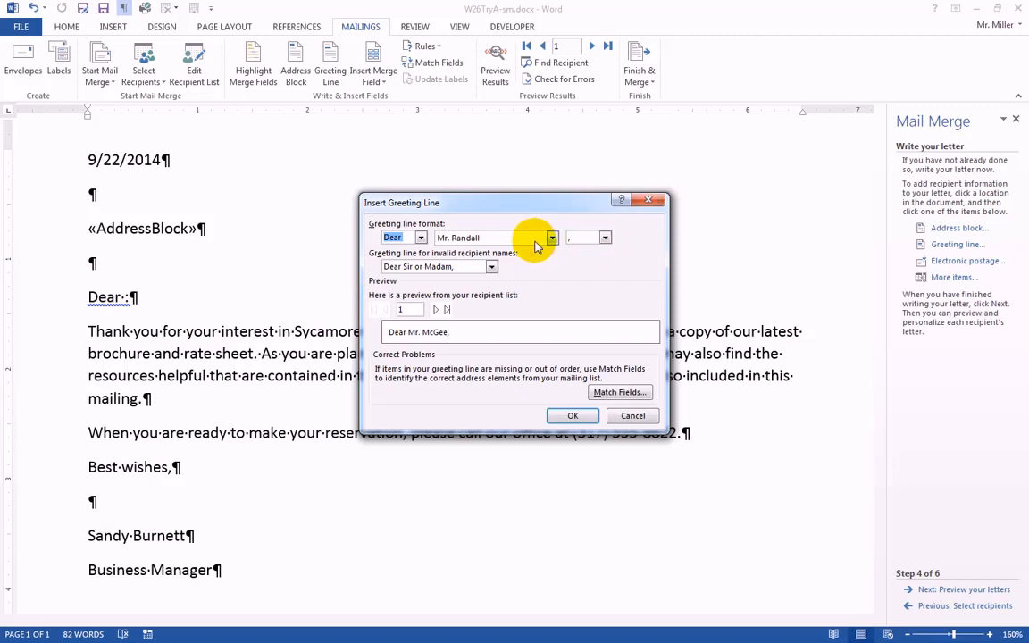
pyautogui.click(606, 239)
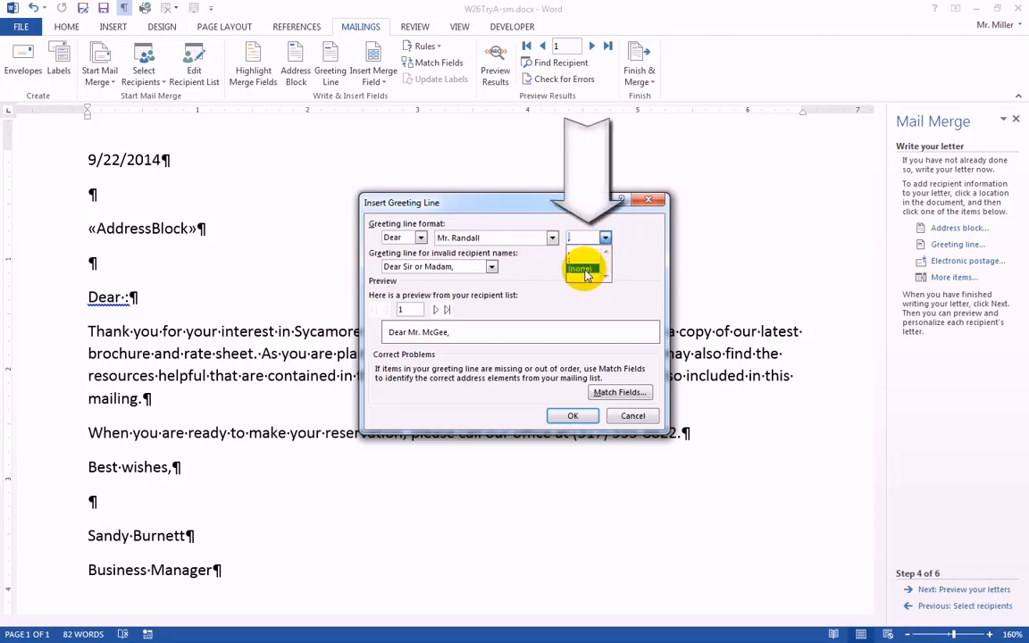
pyautogui.click(583, 269)
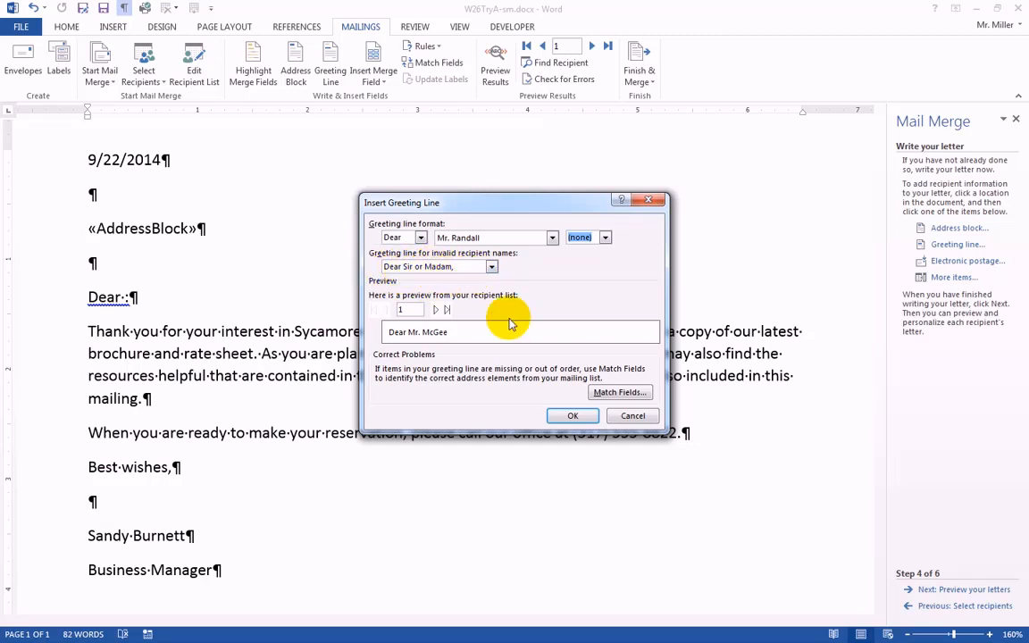
pyautogui.click(573, 416)
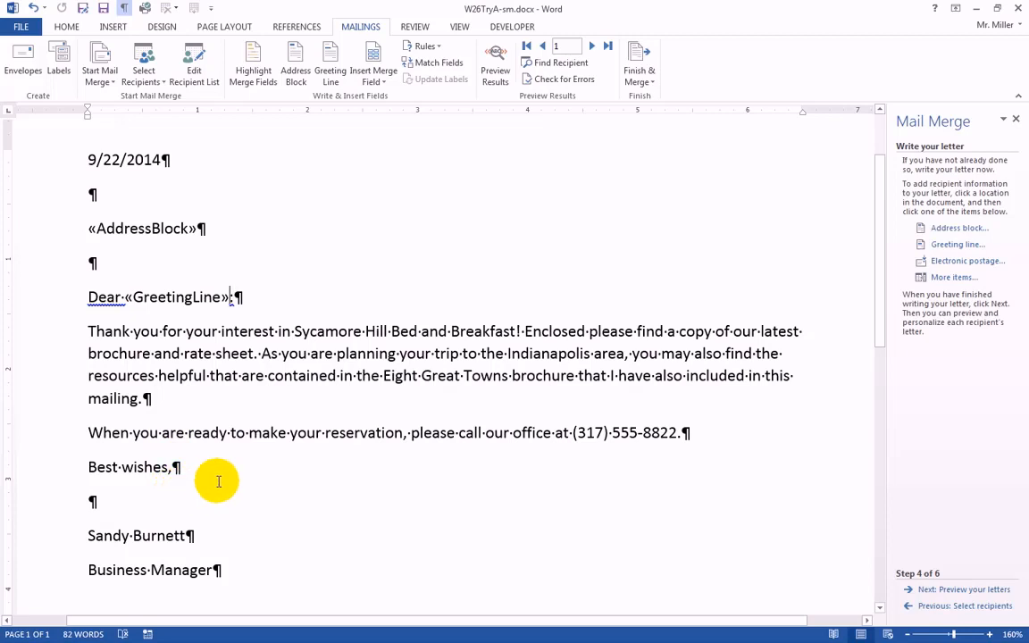
# Review the letter with its address block and greeting line fields, and proceed to the wizard's letter preview stage.
pyautogui.scroll(-1, 218, 482)
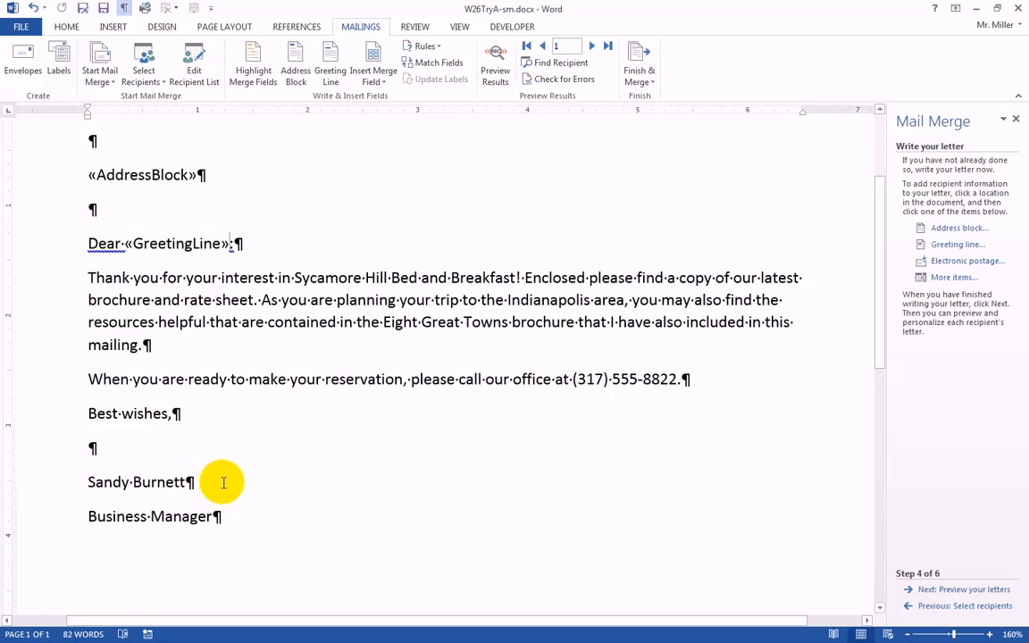
pyautogui.scroll(1, 224, 483)
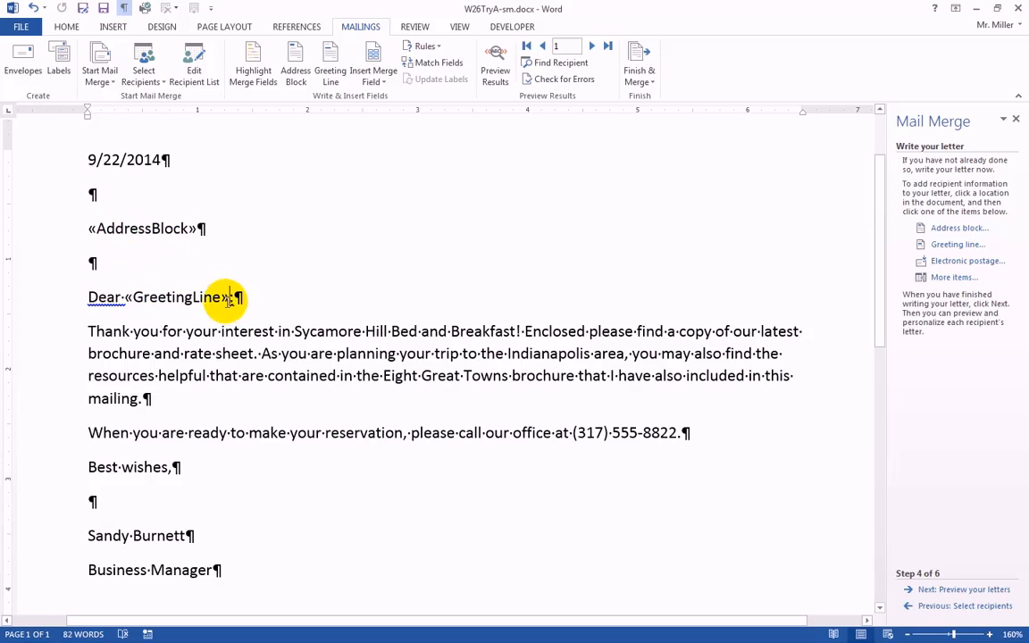
pyautogui.click(951, 591)
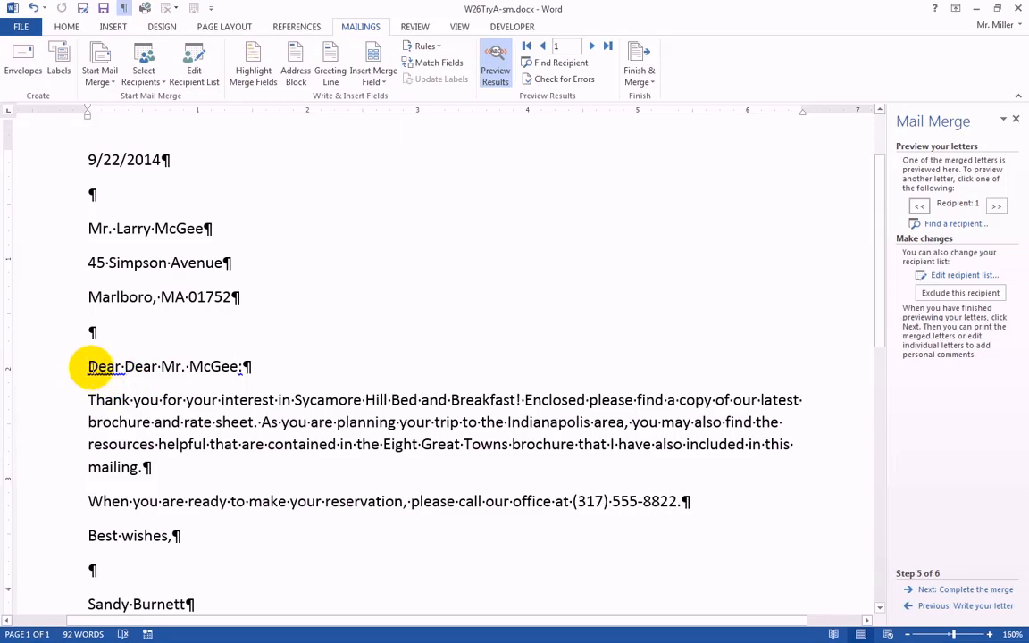
# Compare the previewed greeting with its merge field by returning to the letter-writing stage and going back to the preview.
pyautogui.click(154, 366)
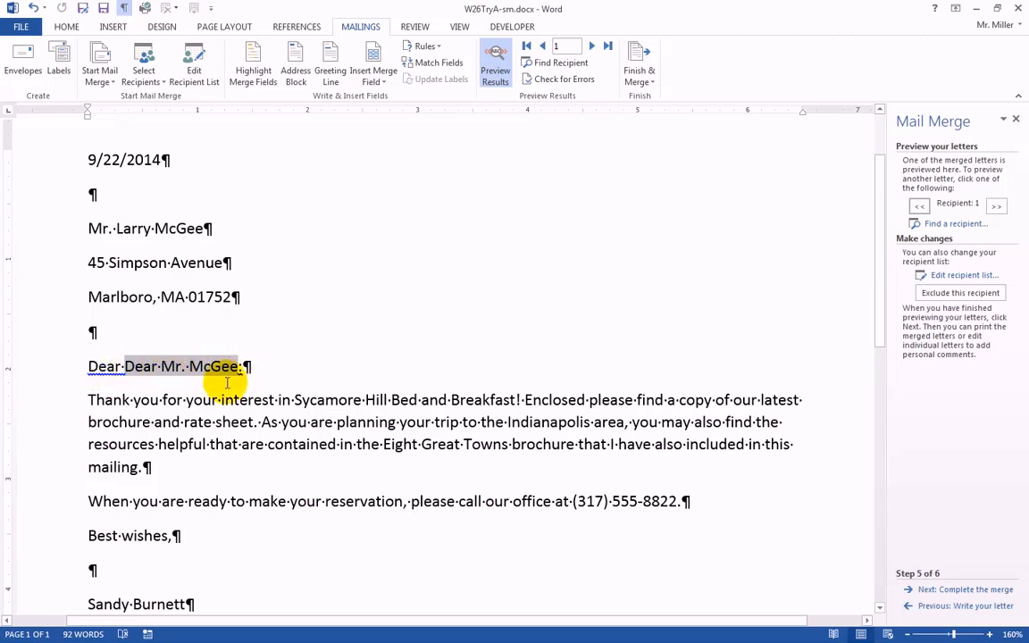
pyautogui.click(940, 606)
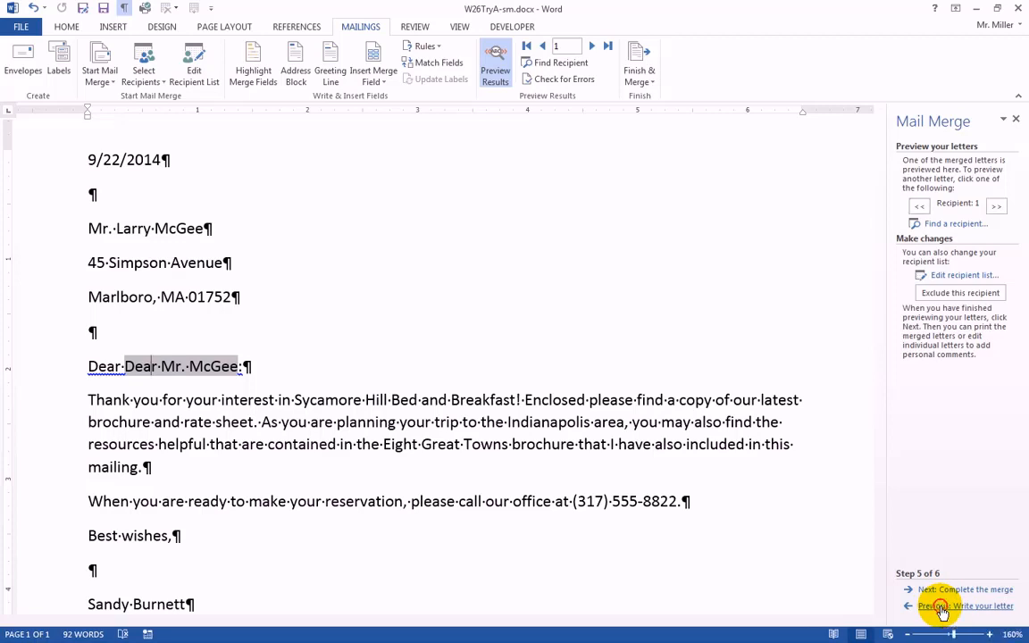
pyautogui.click(166, 297)
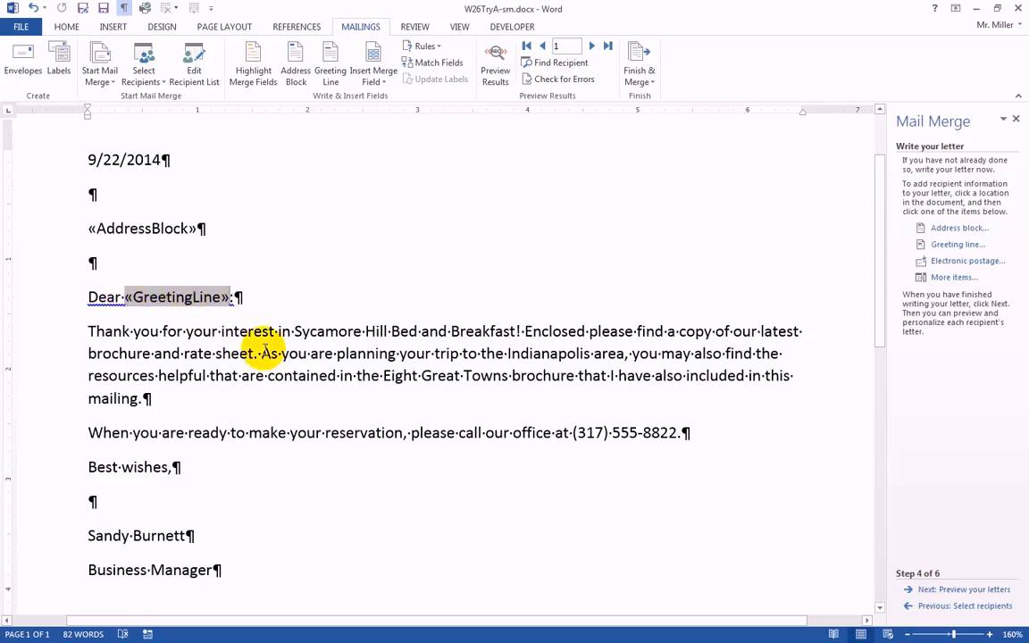
pyautogui.click(947, 590)
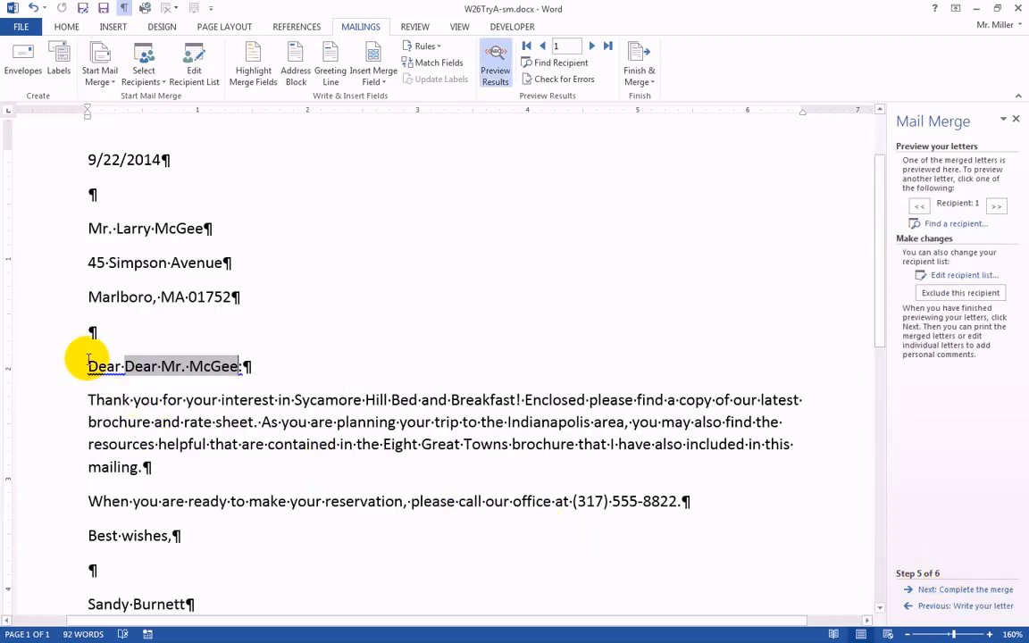
# Delete the typed first "Dear" and its trailing space in front of the merged greeting line.
pyautogui.click(87, 366)
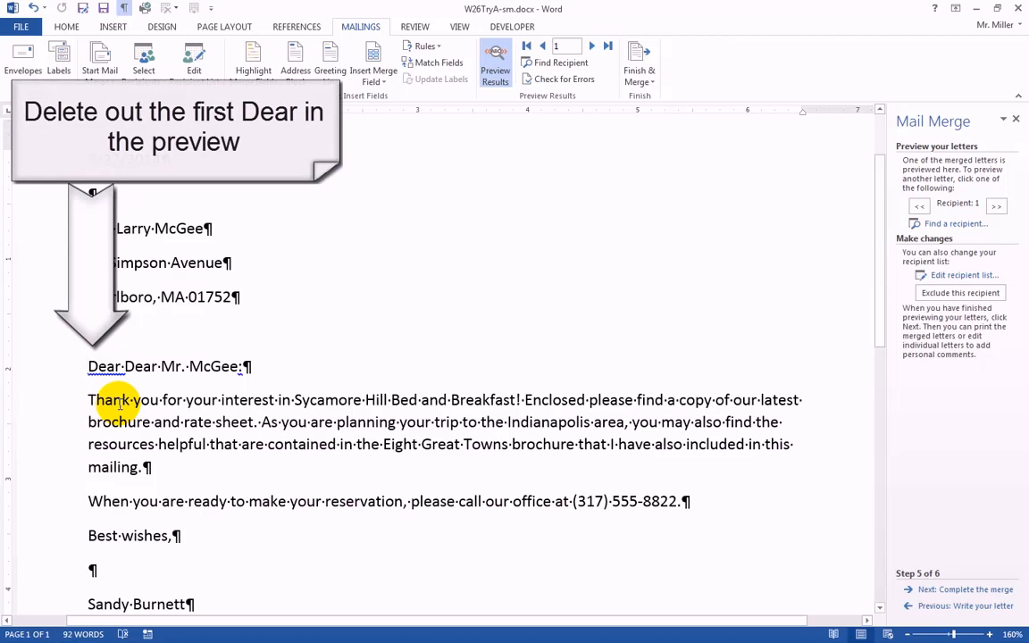
pyautogui.press('Delete')
pyautogui.press('Delete')
pyautogui.press('Delete')
pyautogui.press('Delete')
pyautogui.press('Delete')
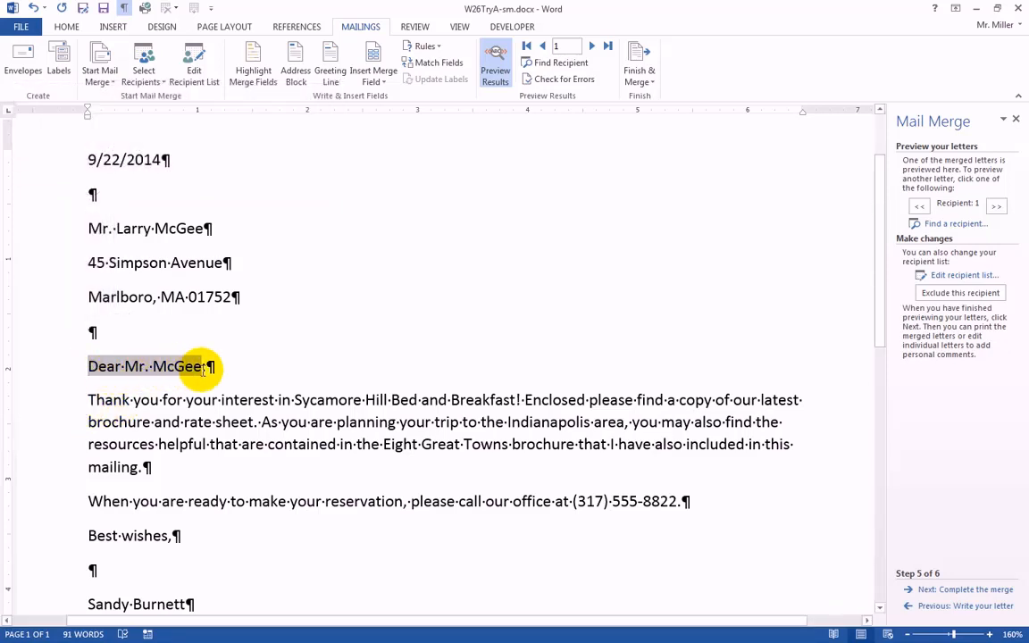
pyautogui.click(231, 368)
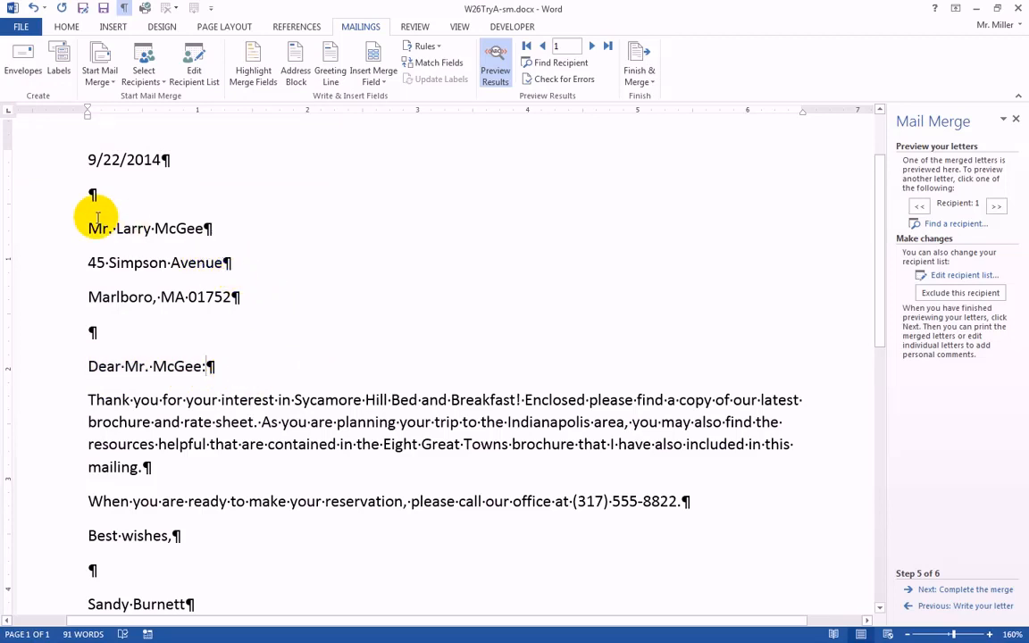
# Apply the No Spacing style to the three lines of the recipient's address block.
pyautogui.click(48, 232)
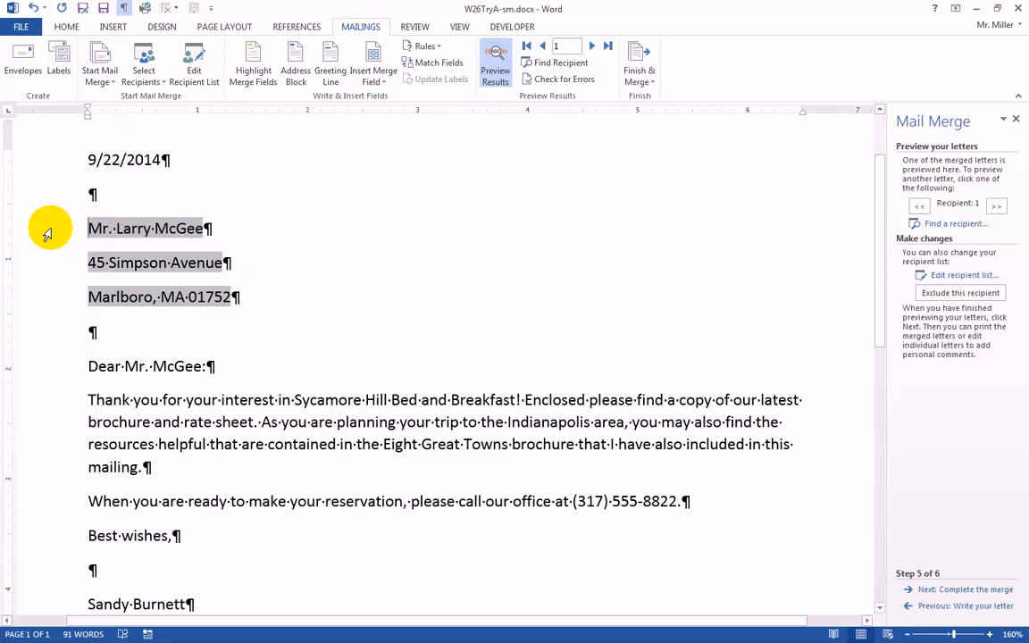
pyautogui.click(46, 257)
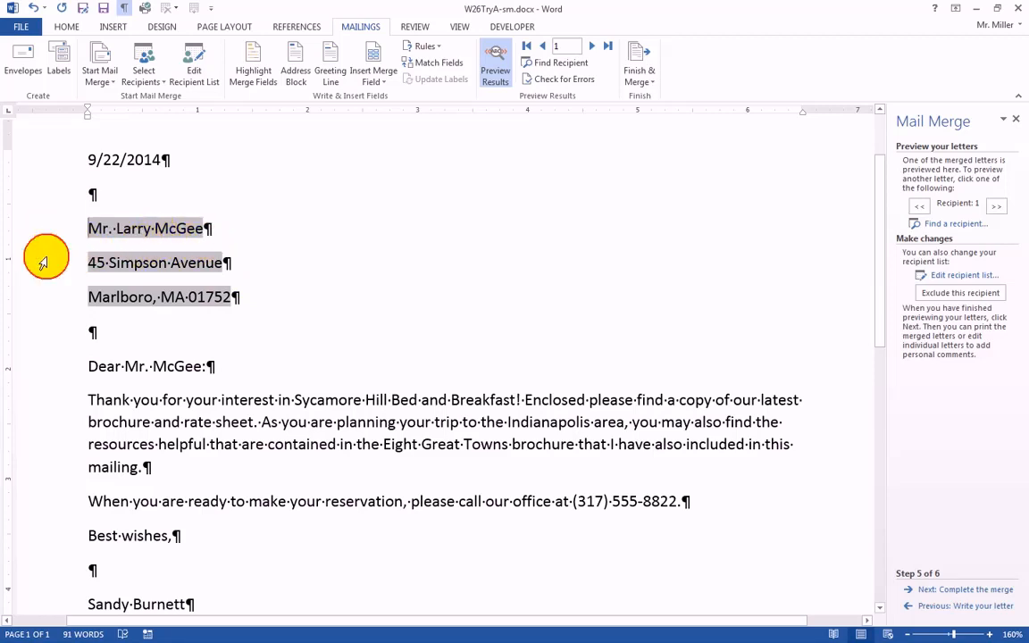
pyautogui.moveTo(49, 233); pyautogui.dragTo(45, 295)
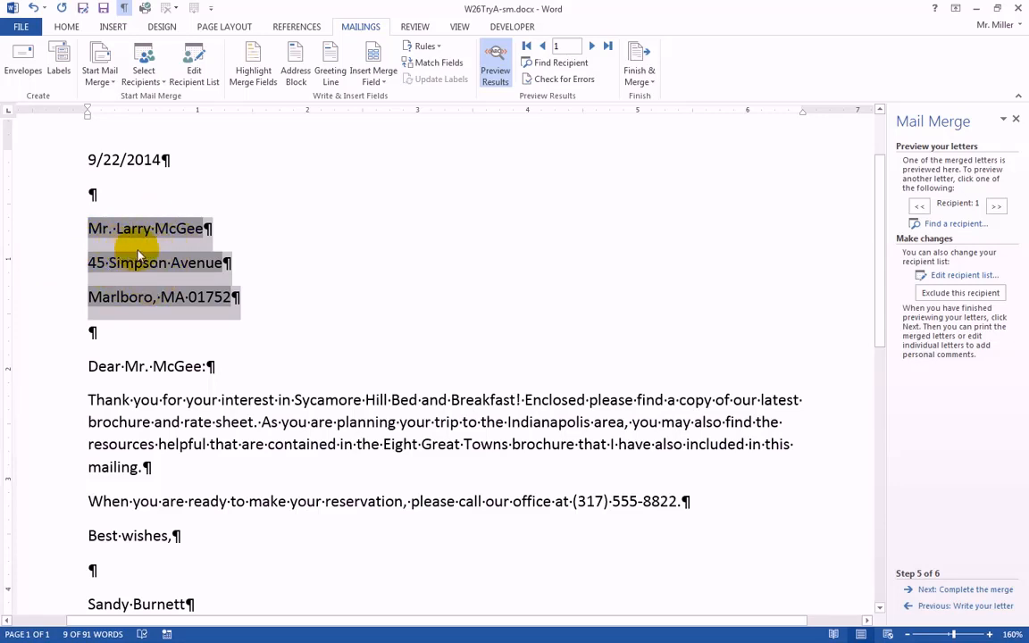
pyautogui.click(67, 27)
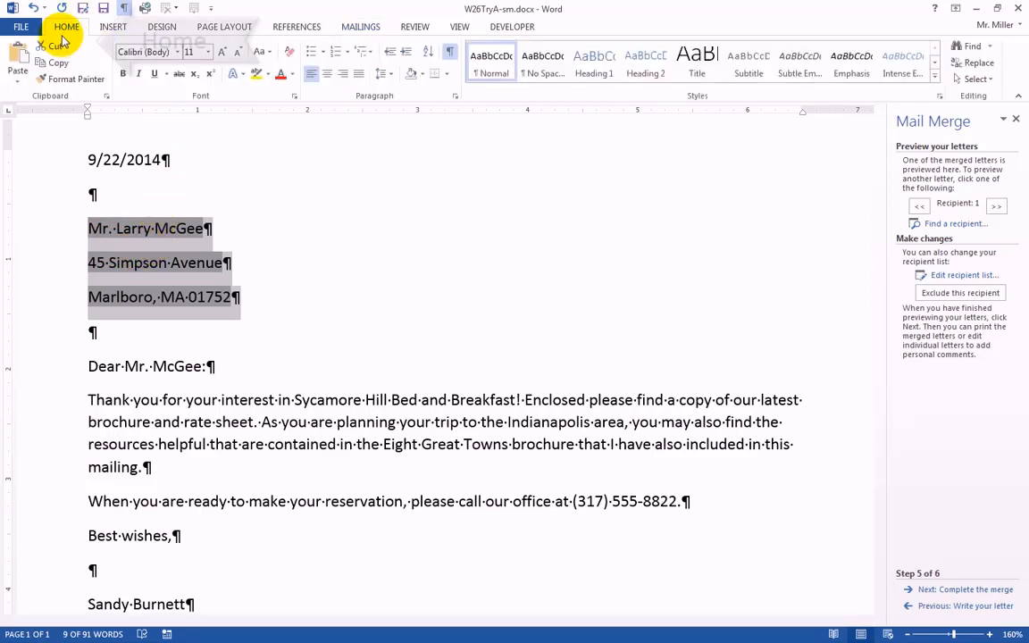
pyautogui.click(545, 71)
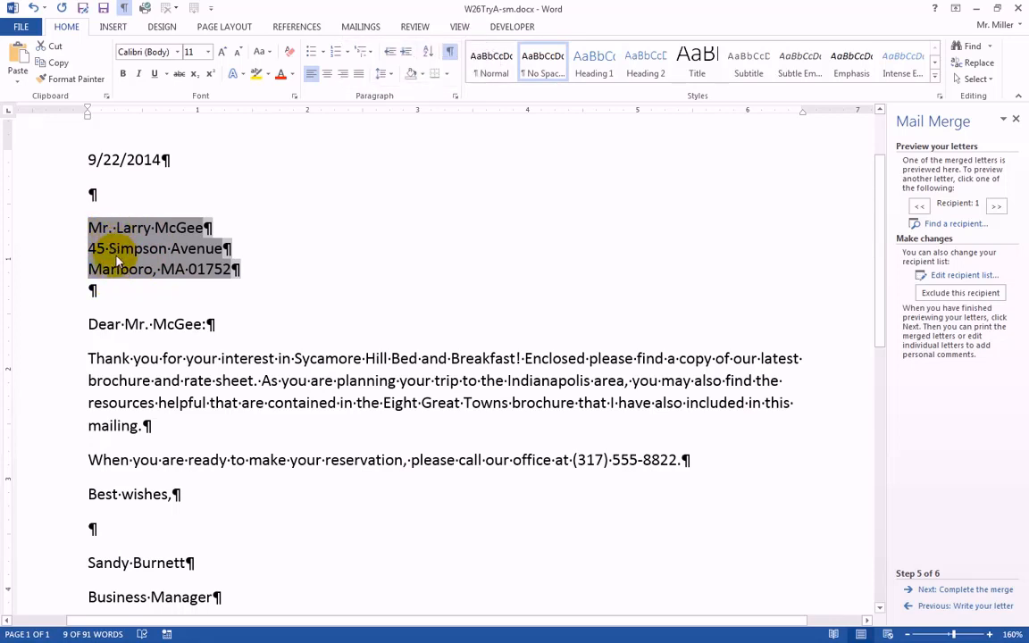
pyautogui.click(266, 234)
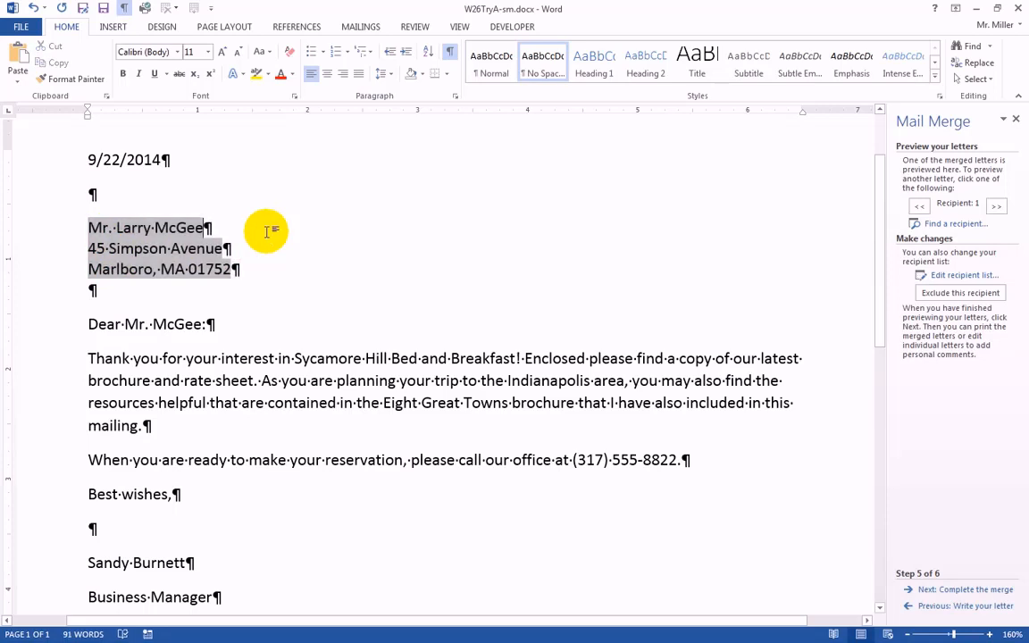
pyautogui.click(289, 373)
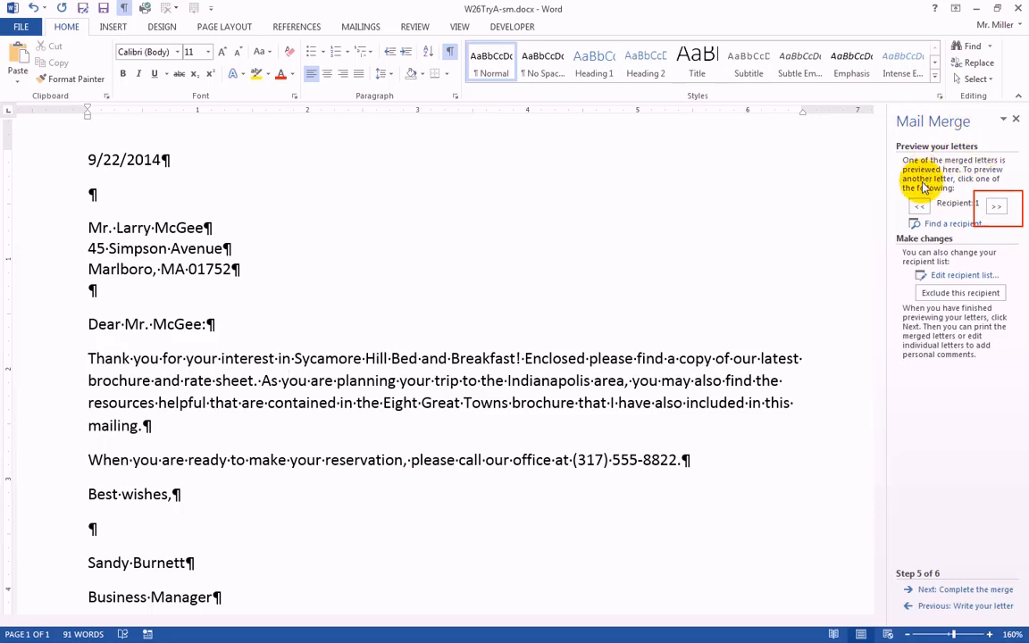
# Preview the merged letters for recipients 2, 3 and 4.
pyautogui.click(996, 206)
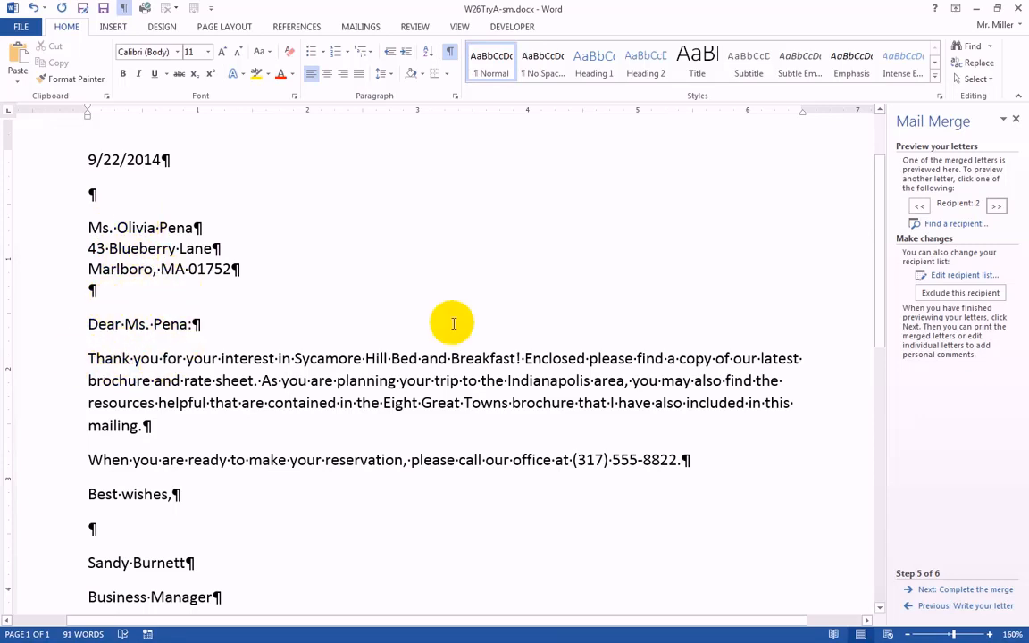
pyautogui.click(994, 206)
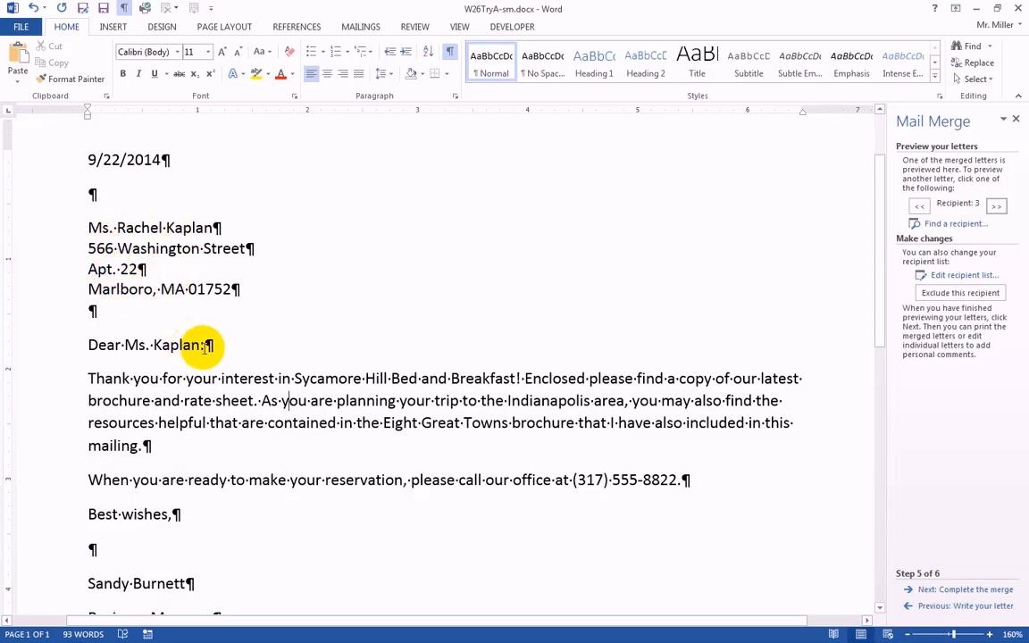
pyautogui.click(996, 206)
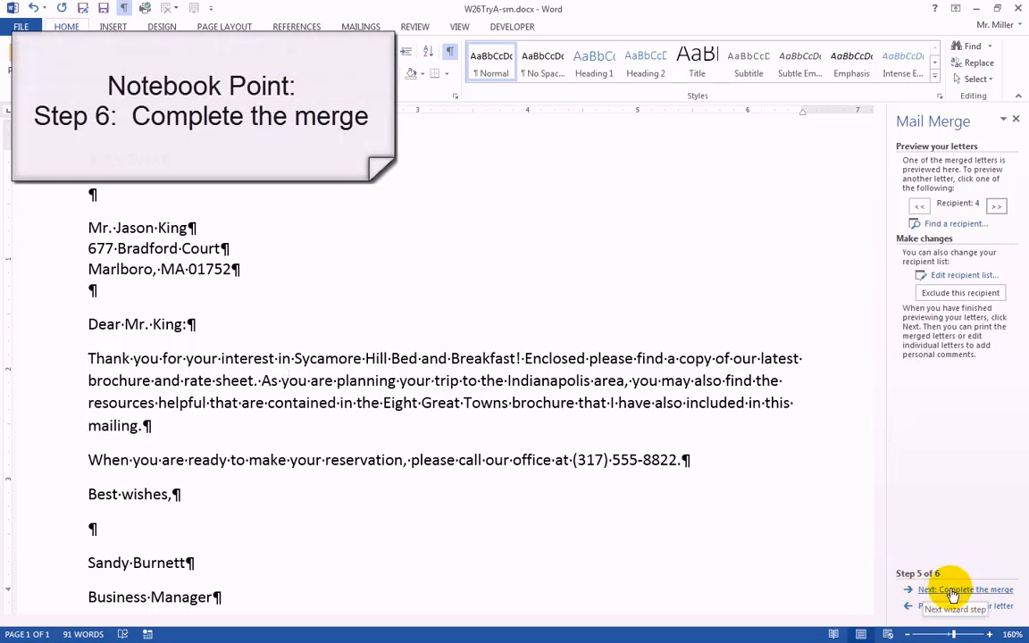
# Complete the merge by sending all records to a new document of individual letters.
pyautogui.click(952, 592)
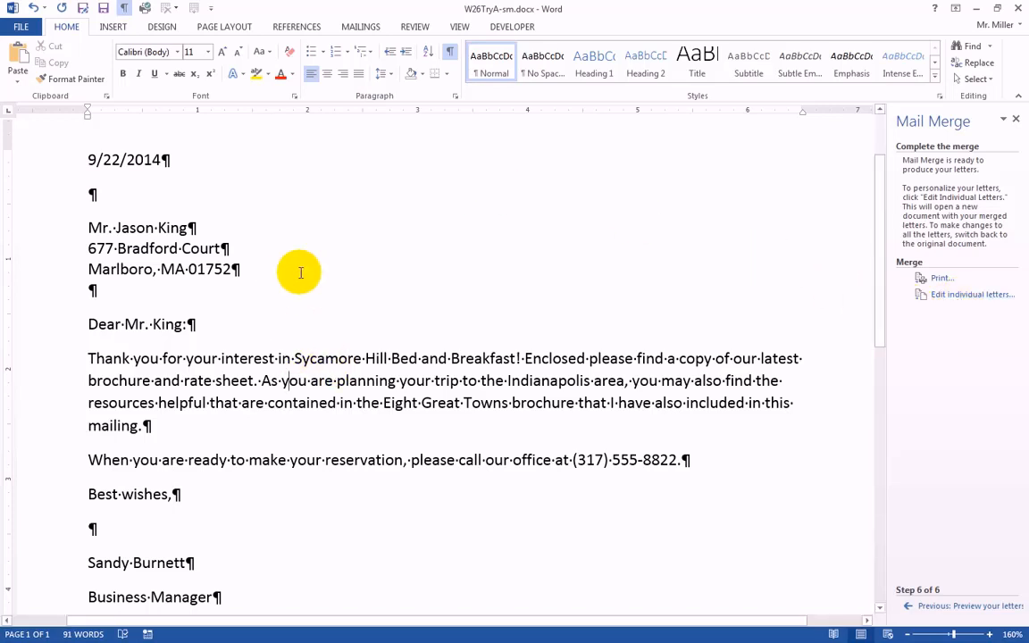
pyautogui.click(957, 296)
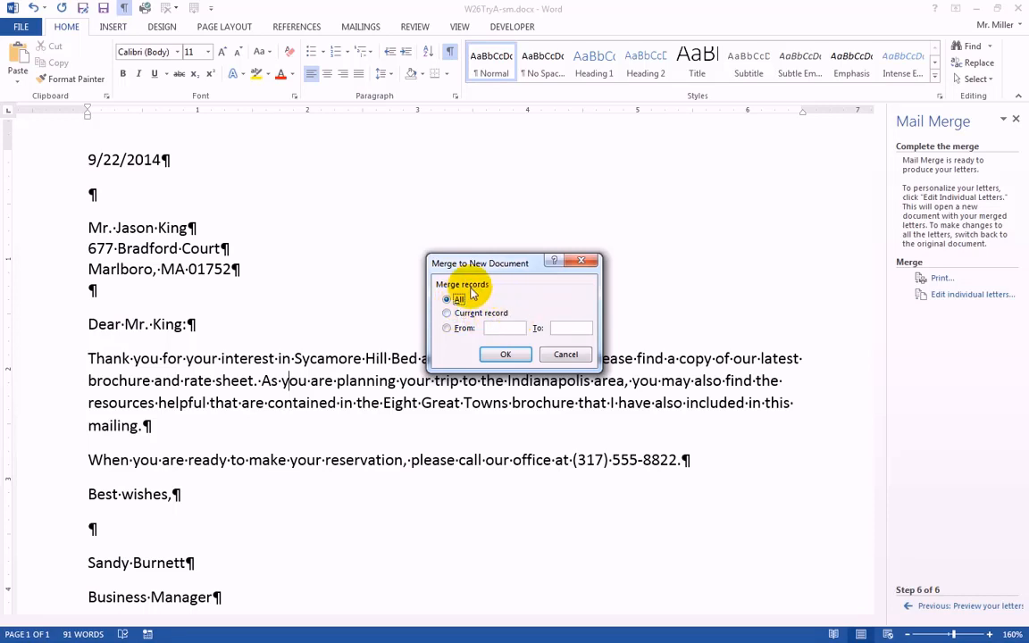
pyautogui.click(505, 357)
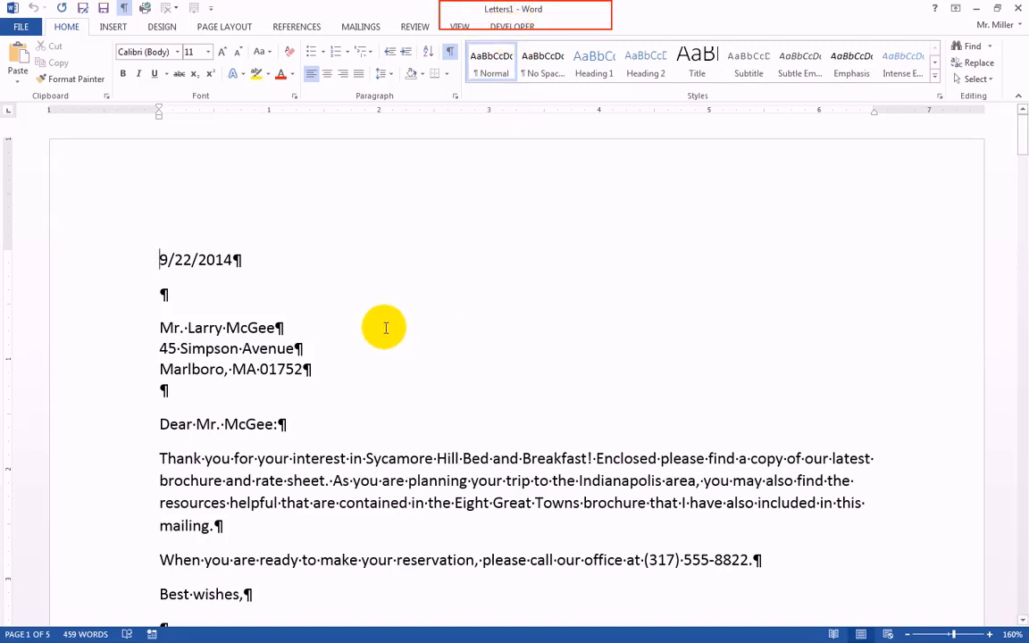
# Examine the merged letters from the first through the third recipient, including addresses, greetings and section breaks.
pyautogui.click(332, 335)
pyautogui.scroll(-5, 332, 334)
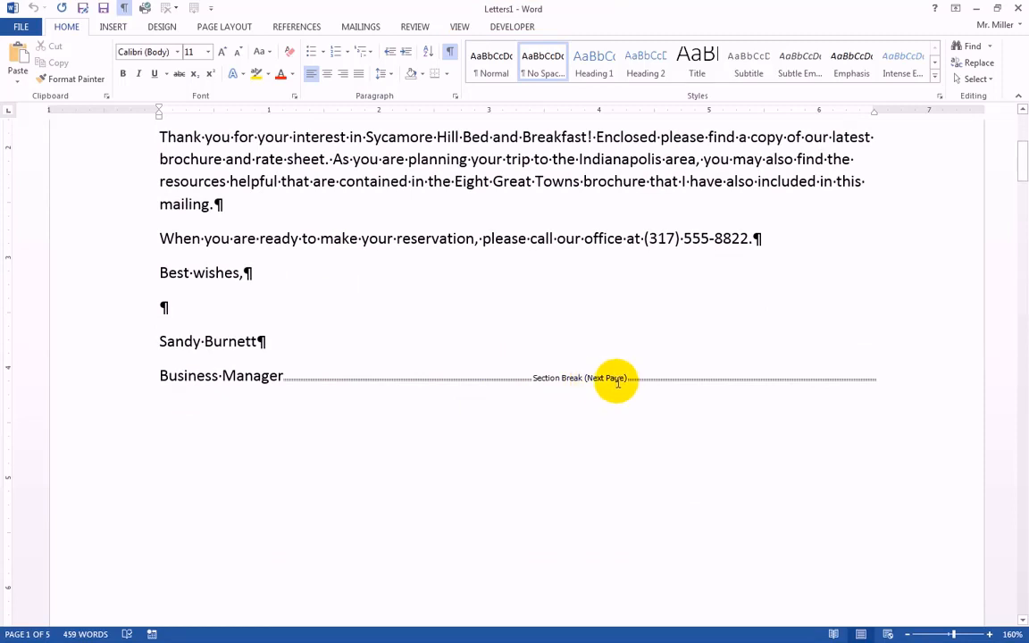
pyautogui.scroll(-20, 305, 382)
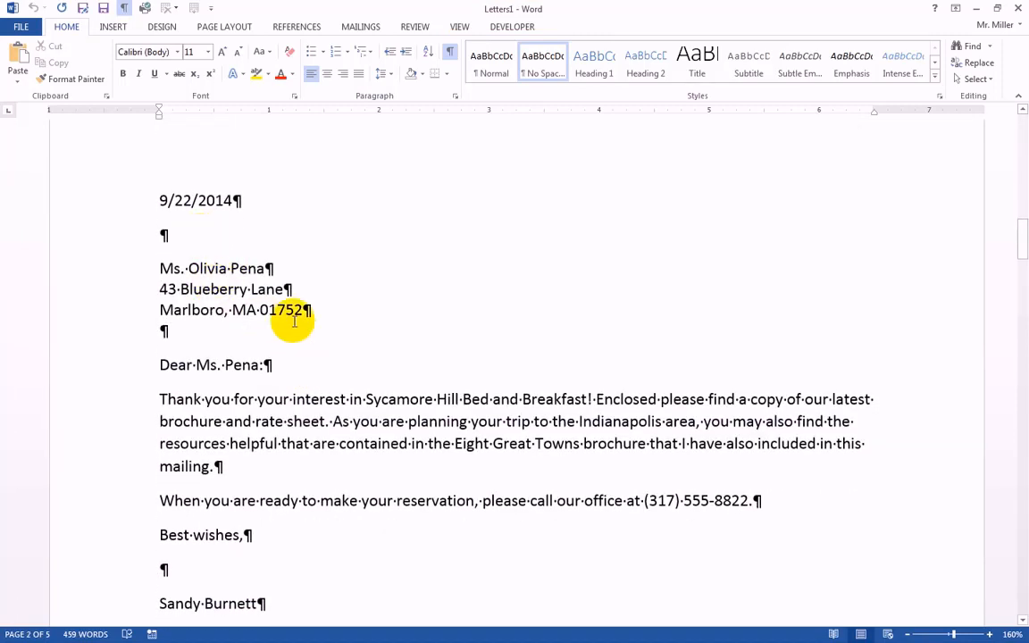
pyautogui.scroll(-20, 330, 411)
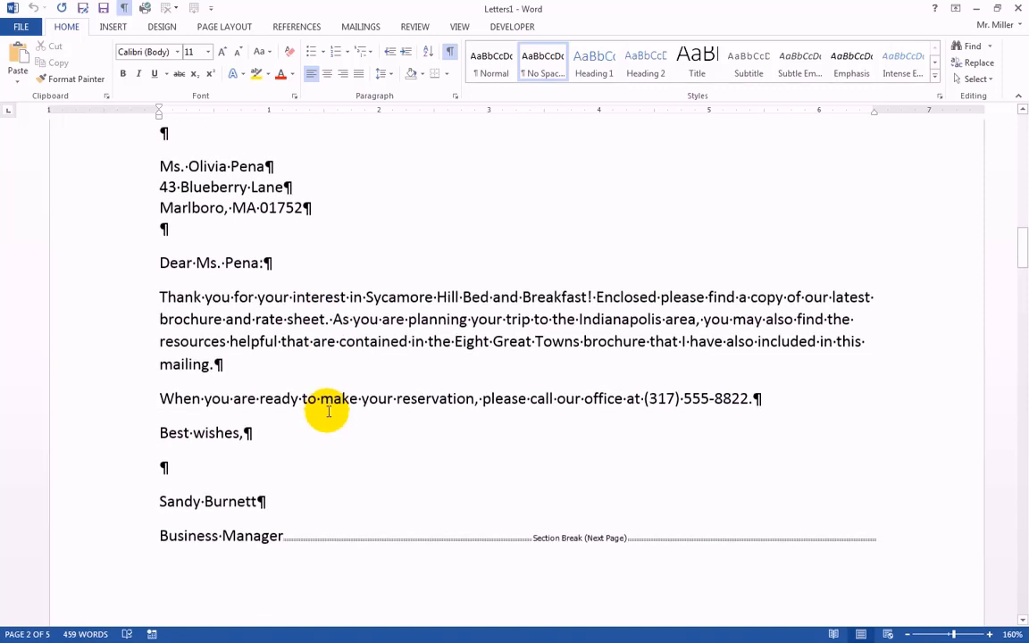
pyautogui.scroll(-7, 331, 410)
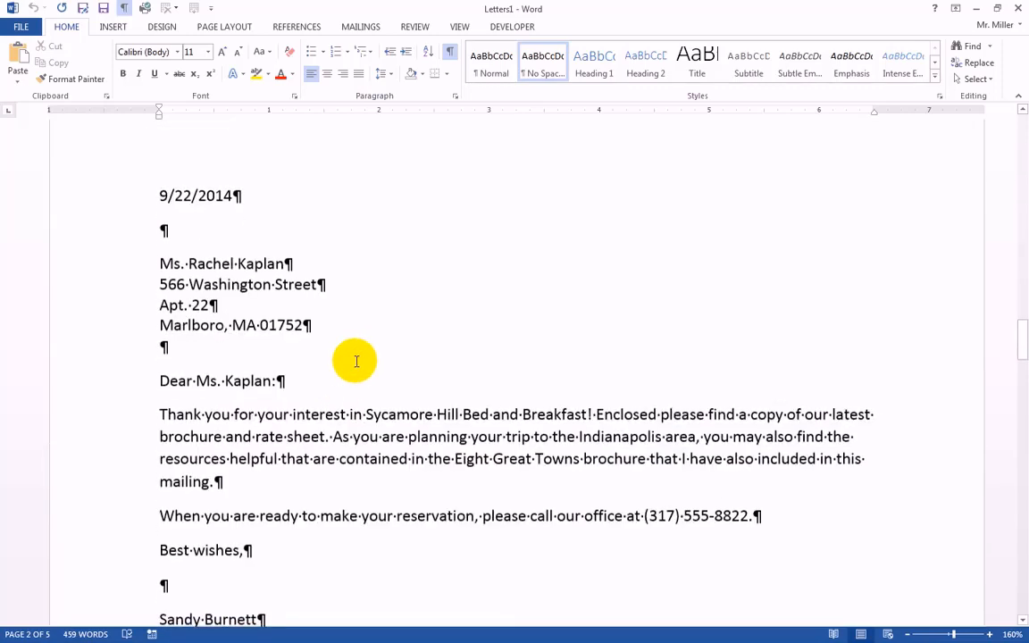
pyautogui.scroll(-1, 392, 415)
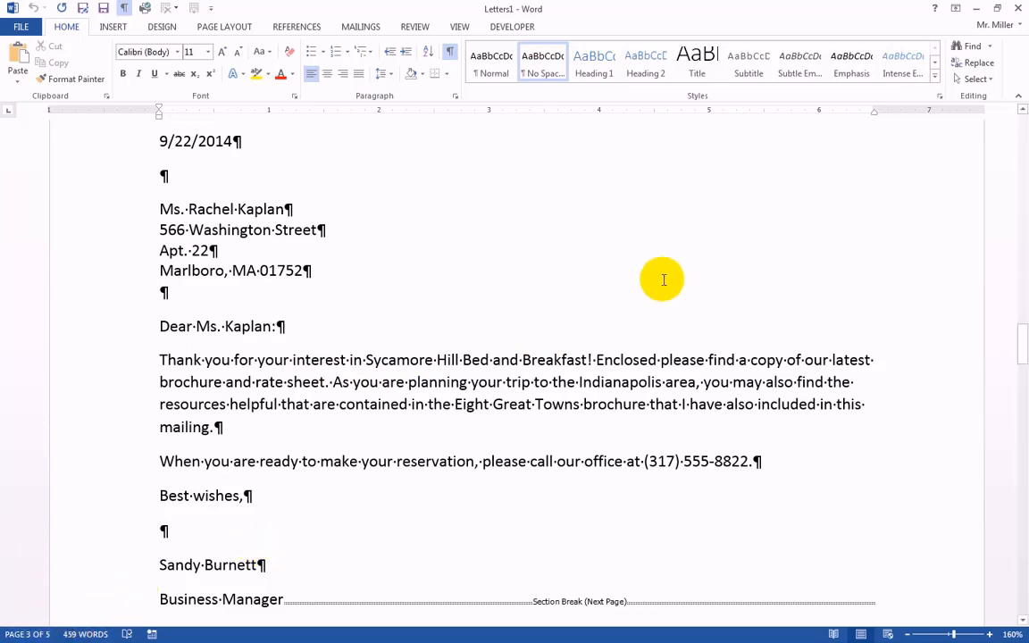
# Insert three paragraph breaks after "Business Manager" at the end of the first recipient's letter.
pyautogui.moveTo(1017, 351); pyautogui.dragTo(1019, 125)
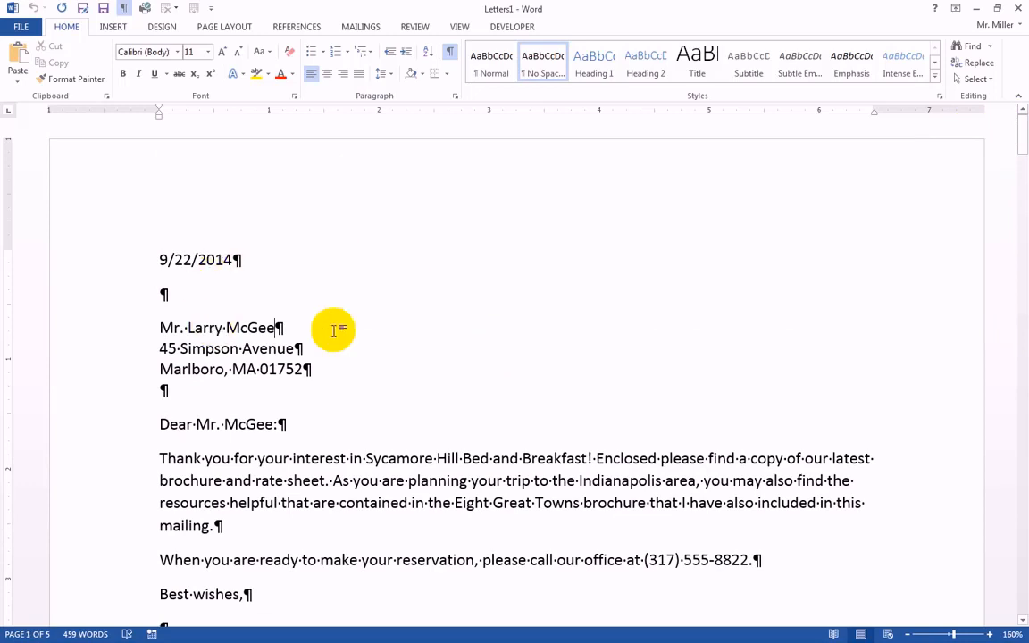
pyautogui.moveTo(189, 326); pyautogui.dragTo(274, 327)
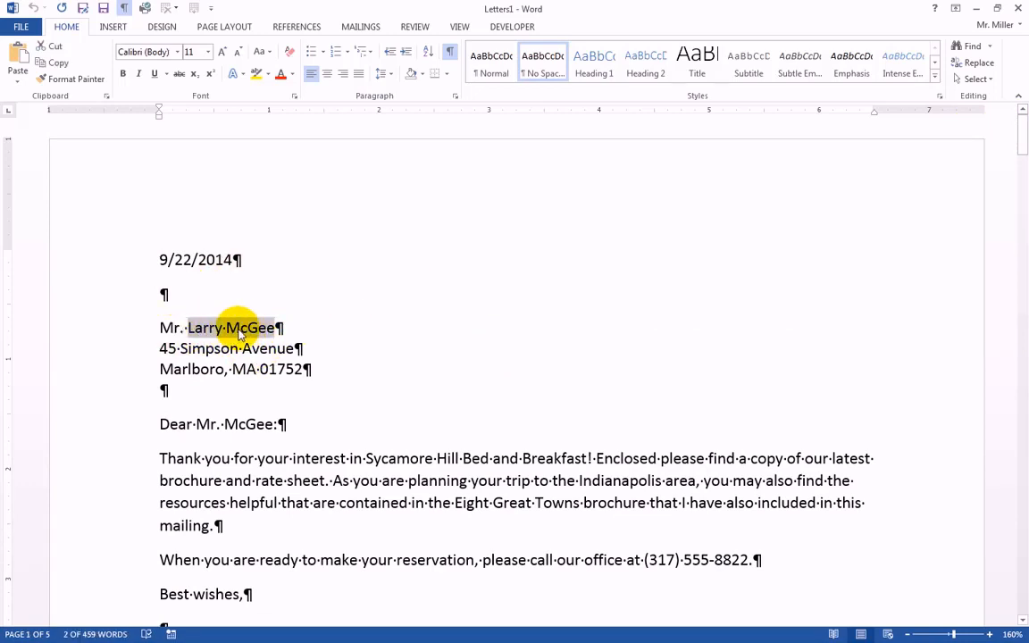
pyautogui.scroll(-5, 254, 353)
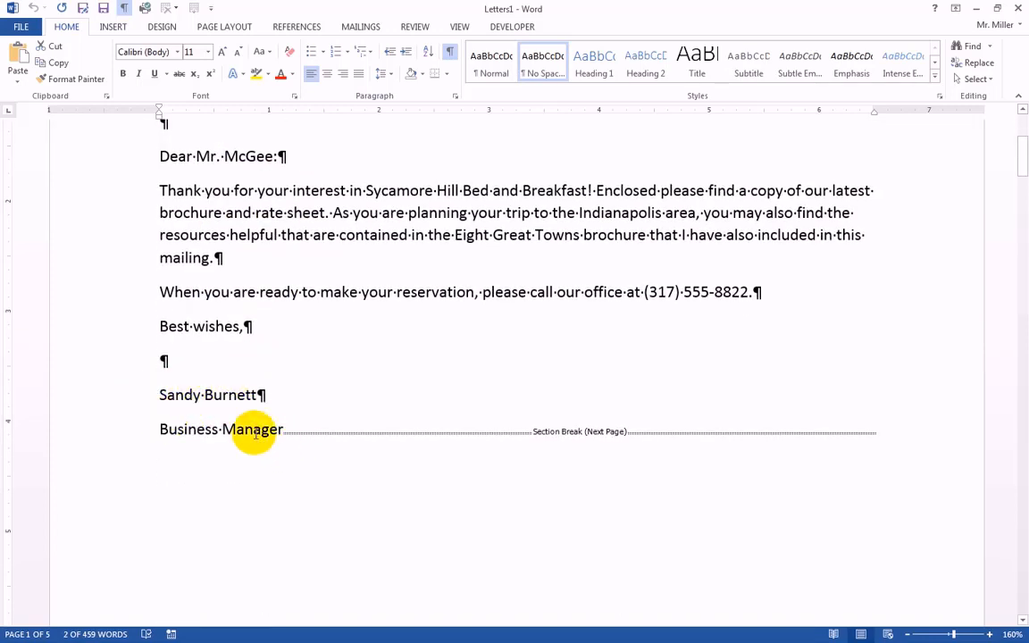
pyautogui.click(284, 431)
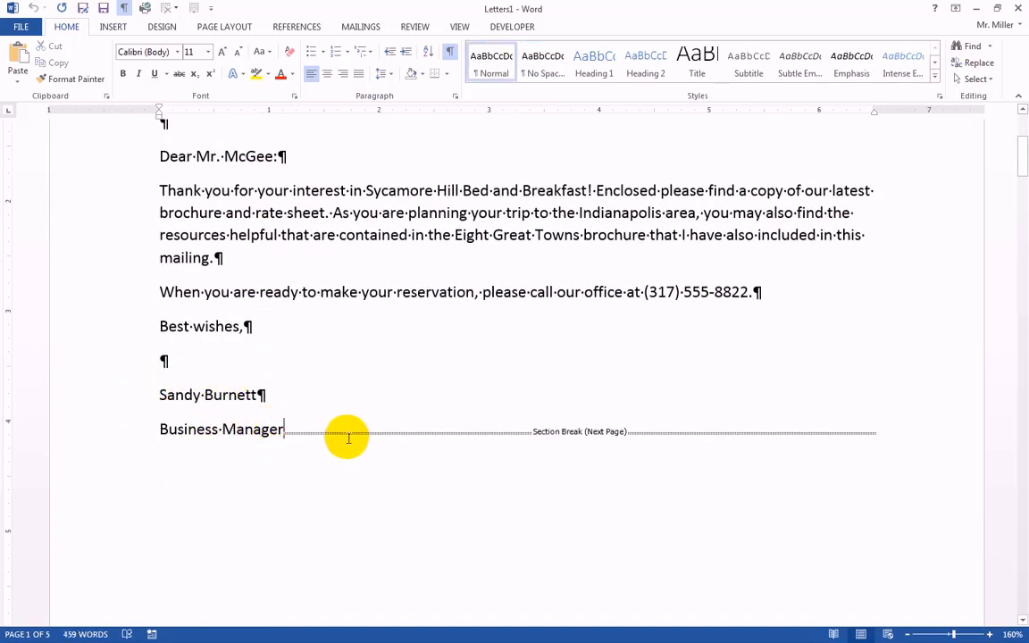
pyautogui.press('Return')
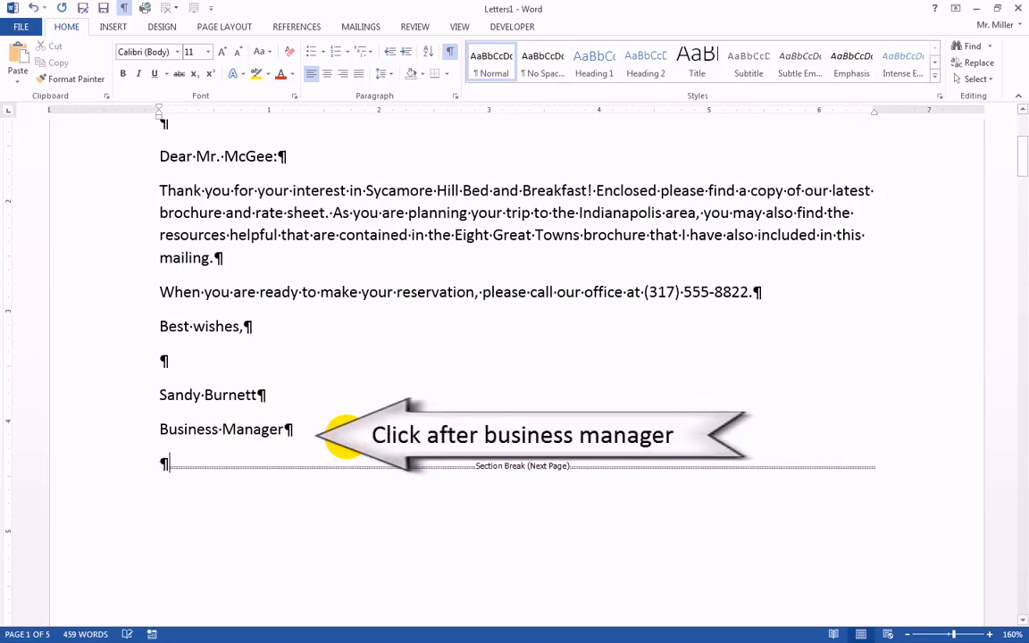
pyautogui.press('Return')
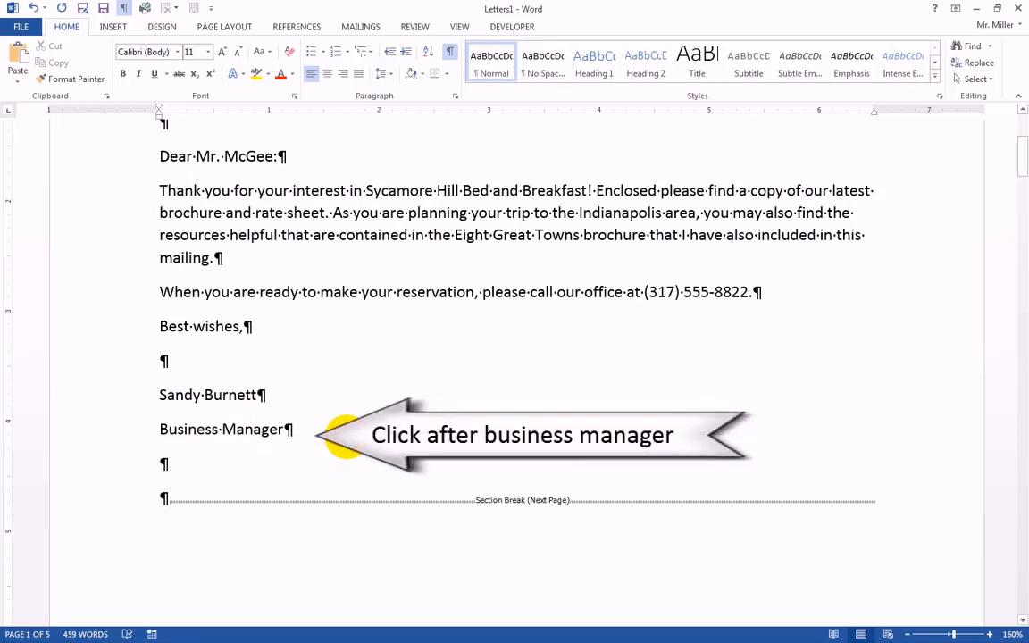
pyautogui.press('Return')
# Add the postscript "PS I look forward to seeing you this weekend." as the last line of the first recipient's letter.
pyautogui.write('P')
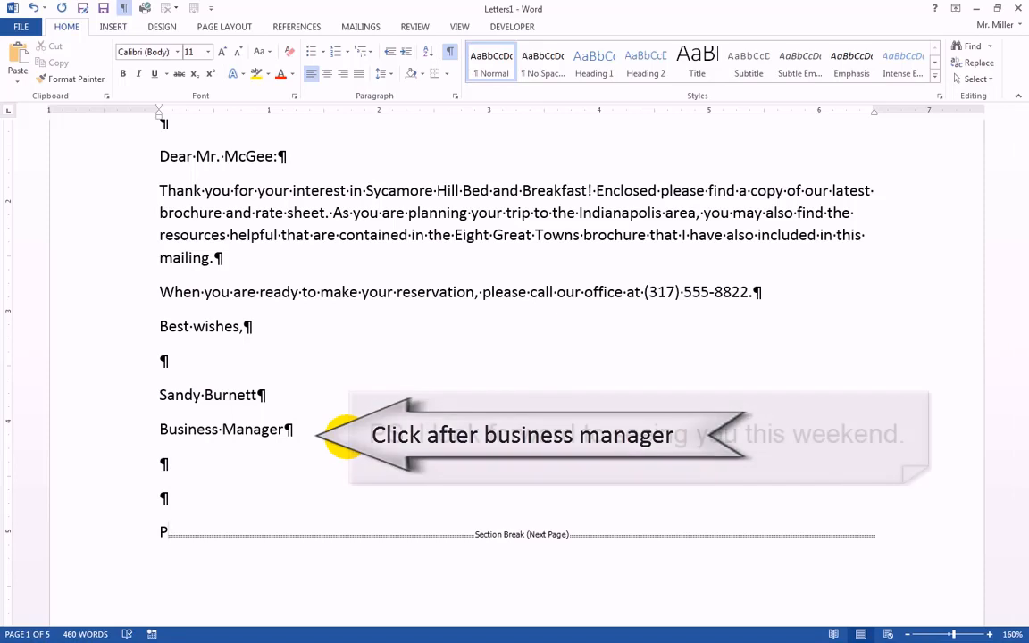
pyautogui.write('S')
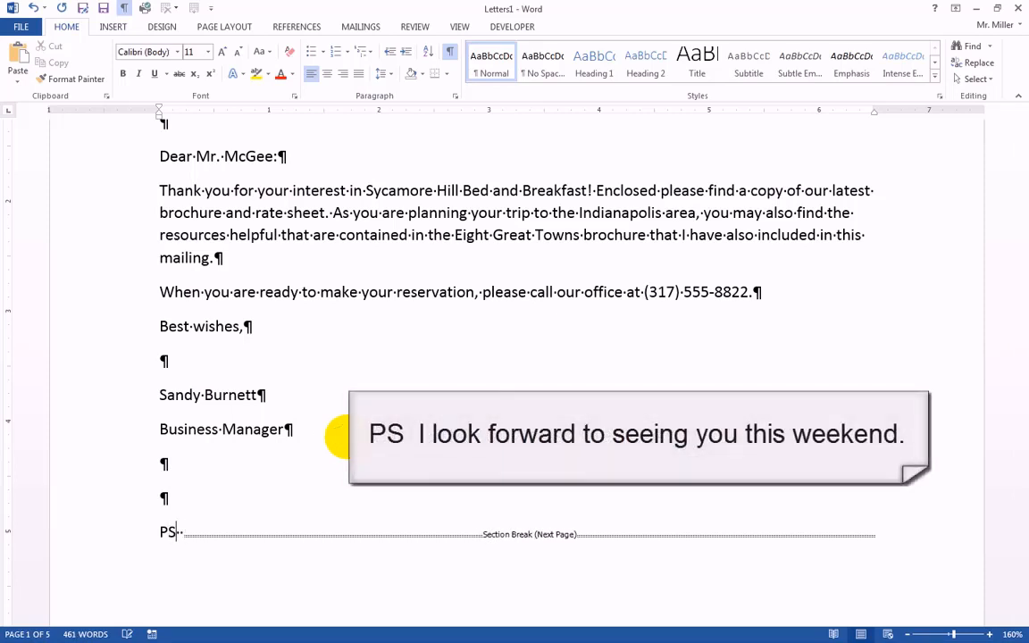
pyautogui.write('  I l')
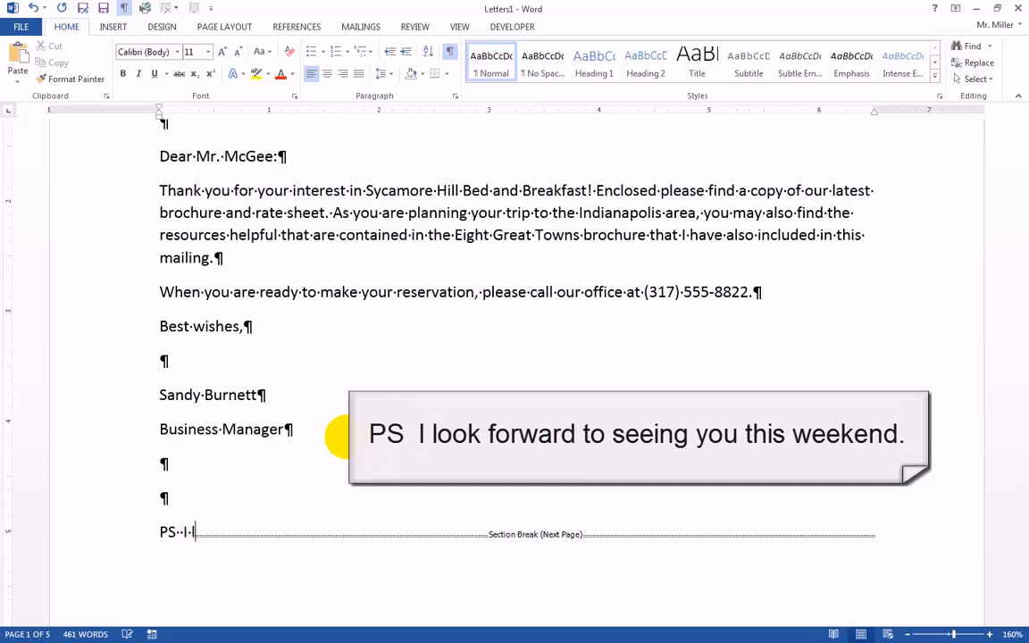
pyautogui.write('ookfowr')
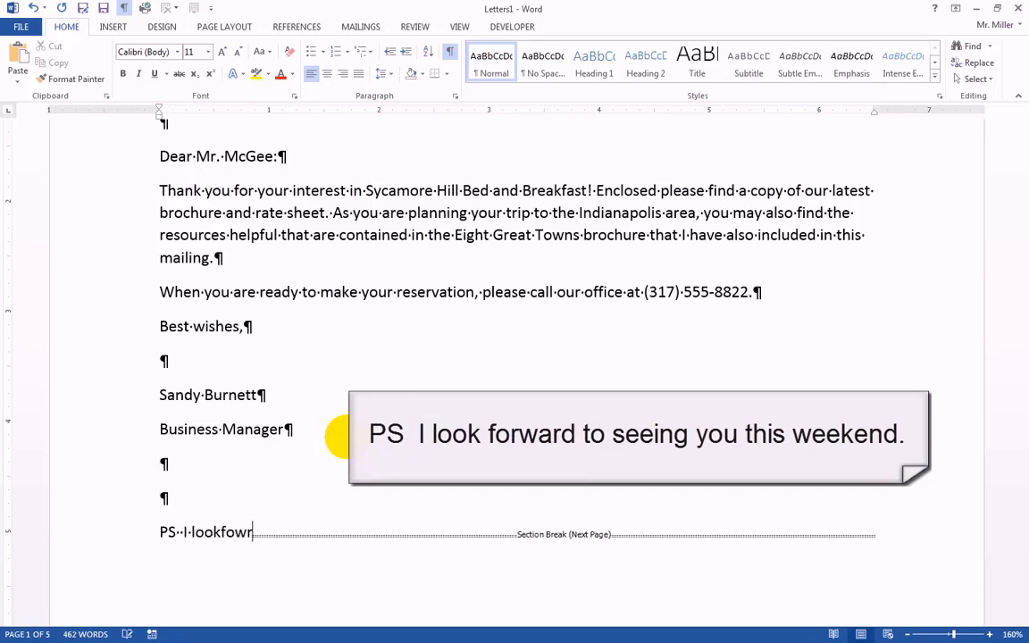
pyautogui.press('BackSpace')
pyautogui.write('a')
pyautogui.write('rd to s')
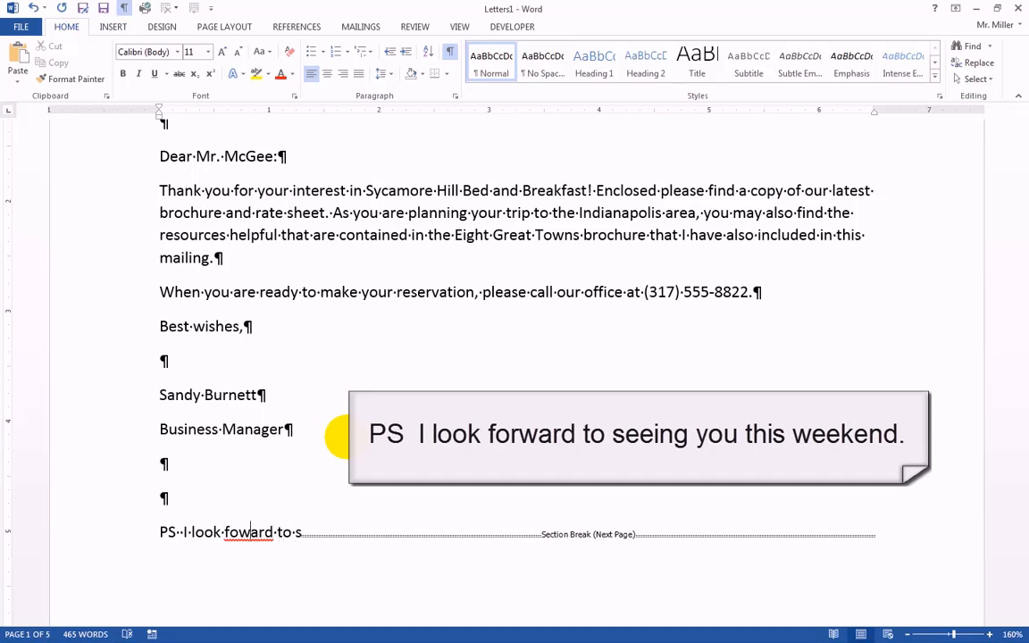
pyautogui.write(' r')
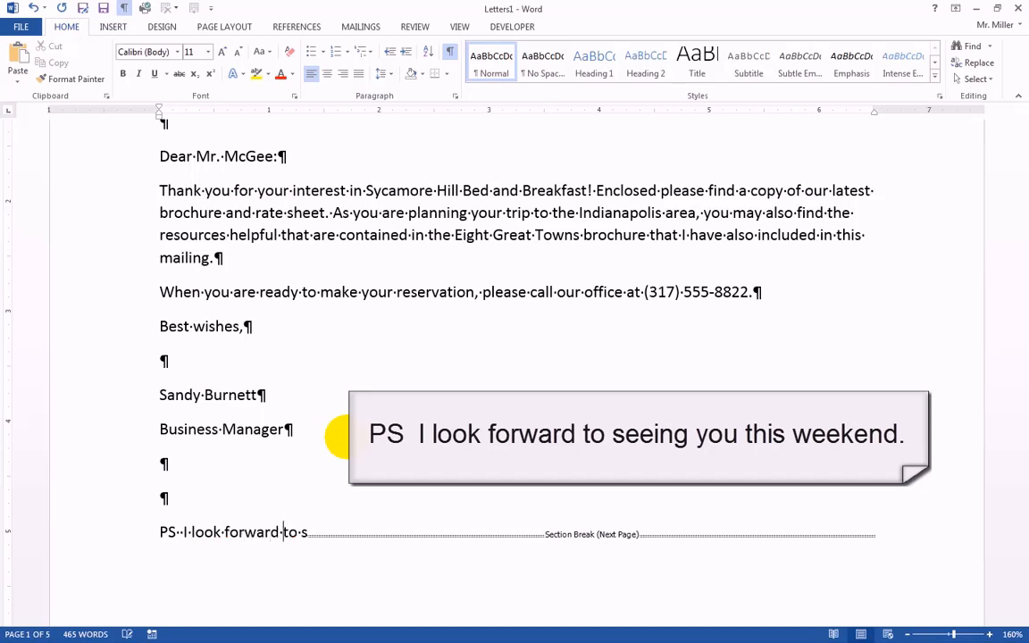
pyautogui.write('eei')
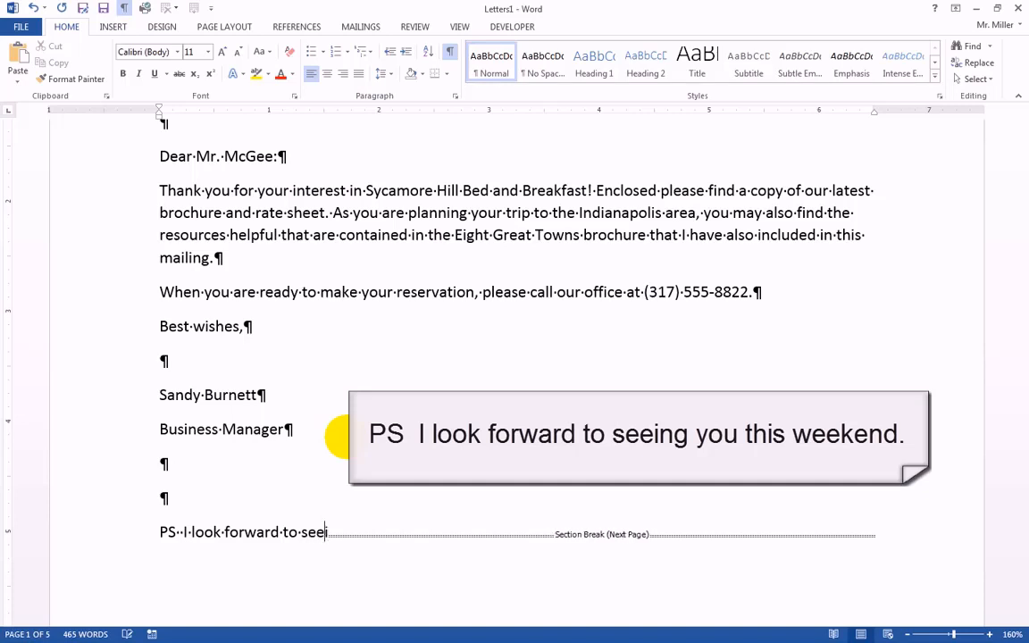
pyautogui.write('ng you this weeknen')
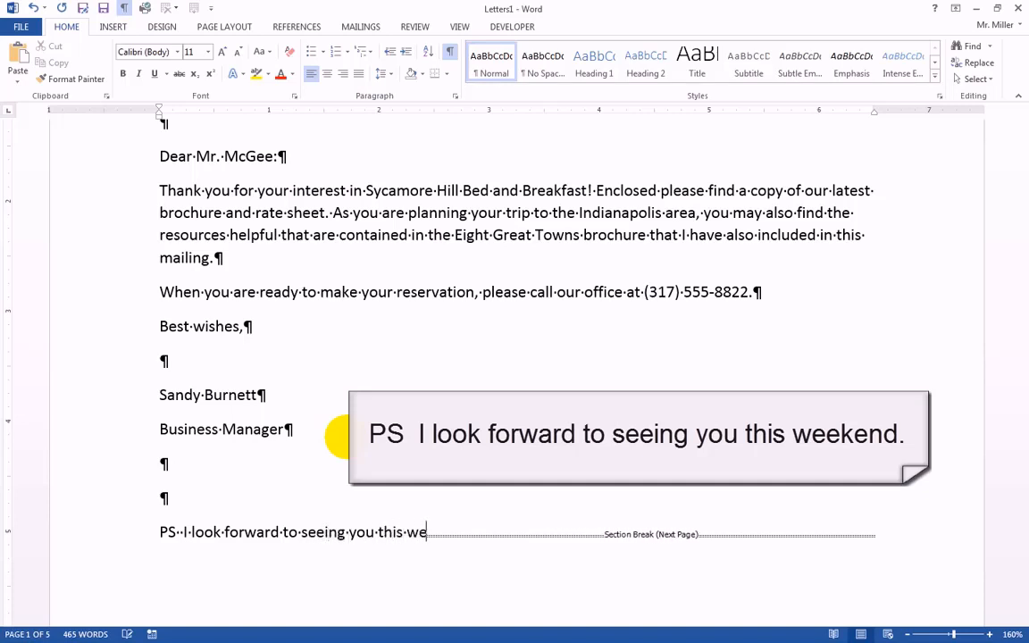
pyautogui.press('BackSpace')
pyautogui.press('BackSpace')
pyautogui.press('BackSpace')
pyautogui.write('end.')
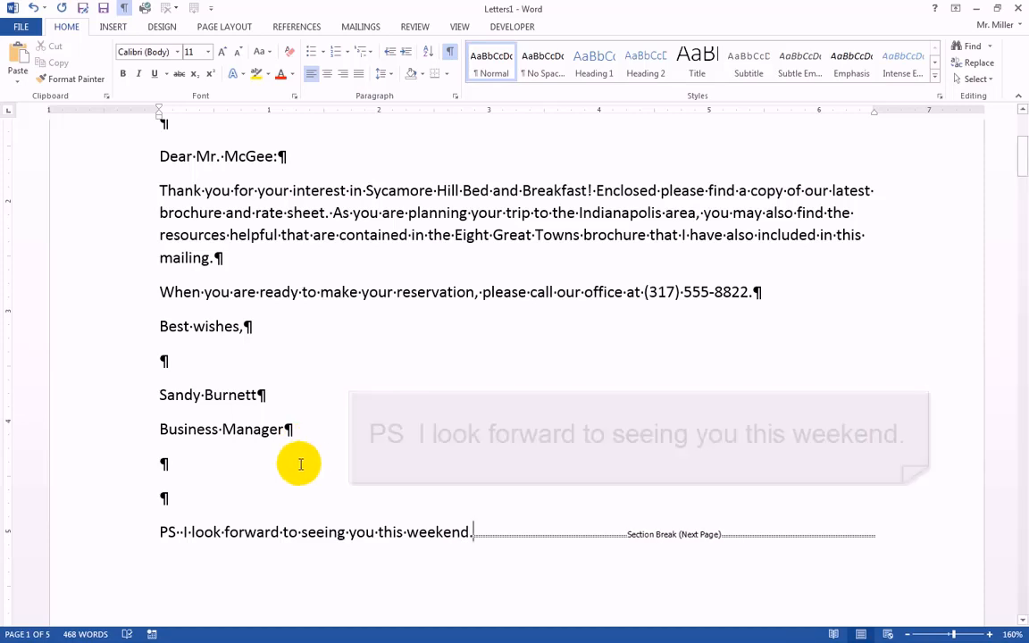
pyautogui.scroll(5, 300, 464)
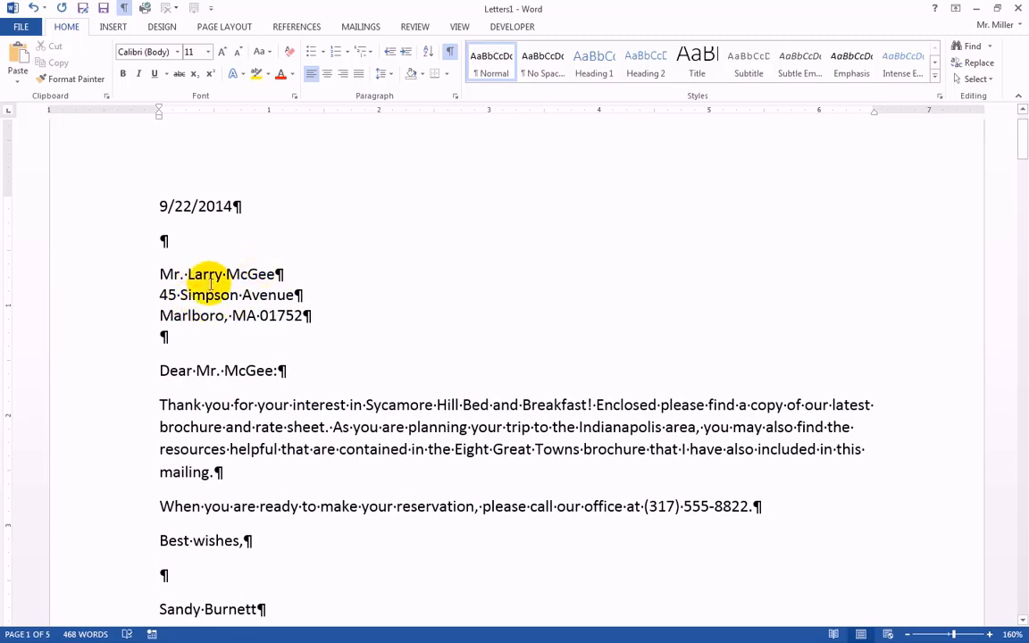
pyautogui.scroll(-3, 341, 445)
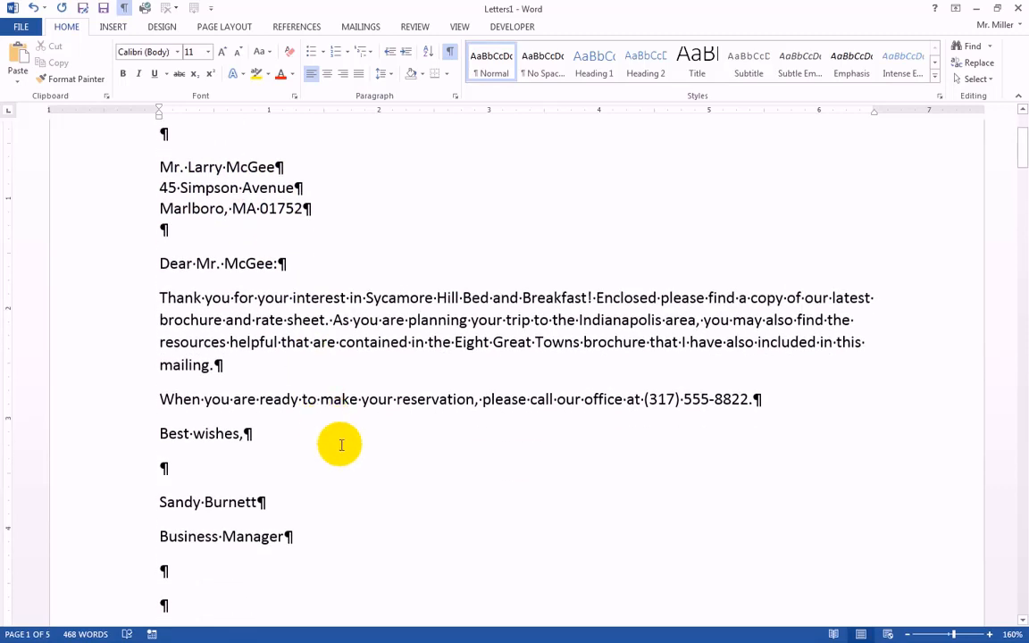
pyautogui.scroll(-4, 335, 459)
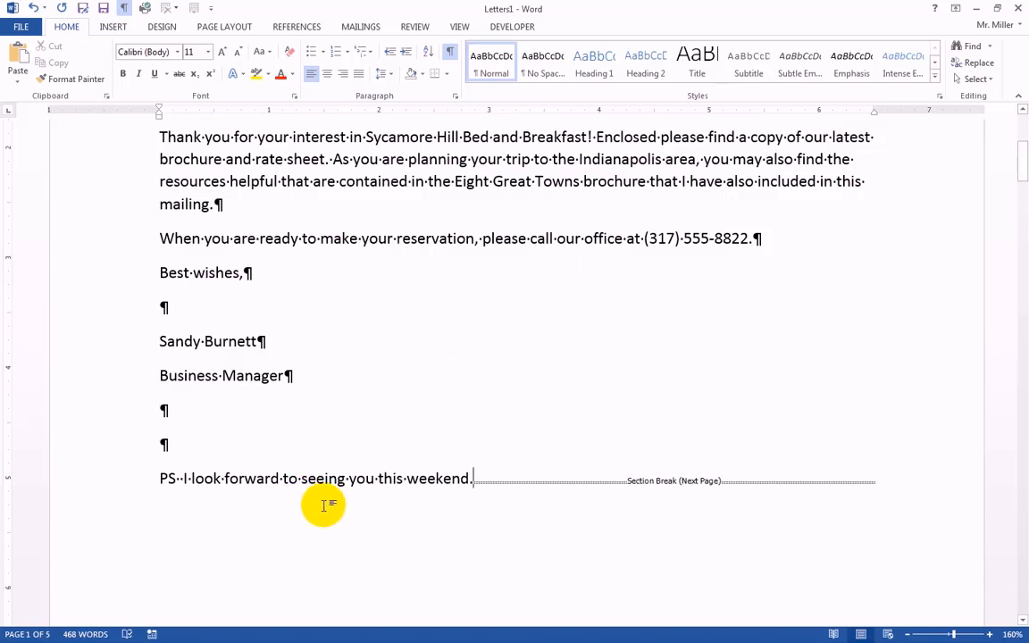
# Set the print range of the merged letters to pages 1-100 and return to the document without printing.
pyautogui.click(21, 26)
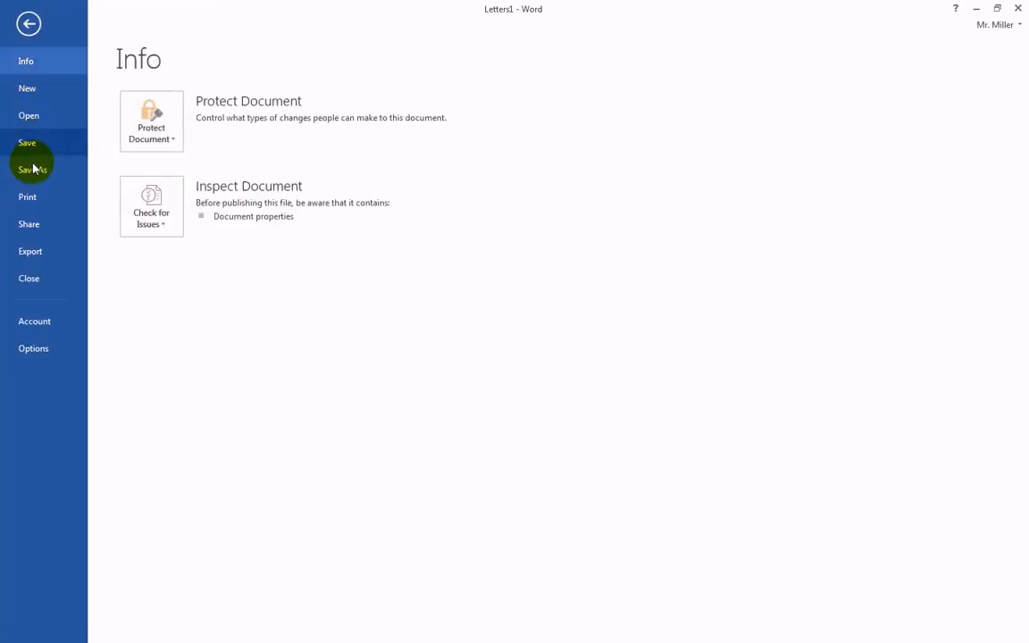
pyautogui.click(33, 199)
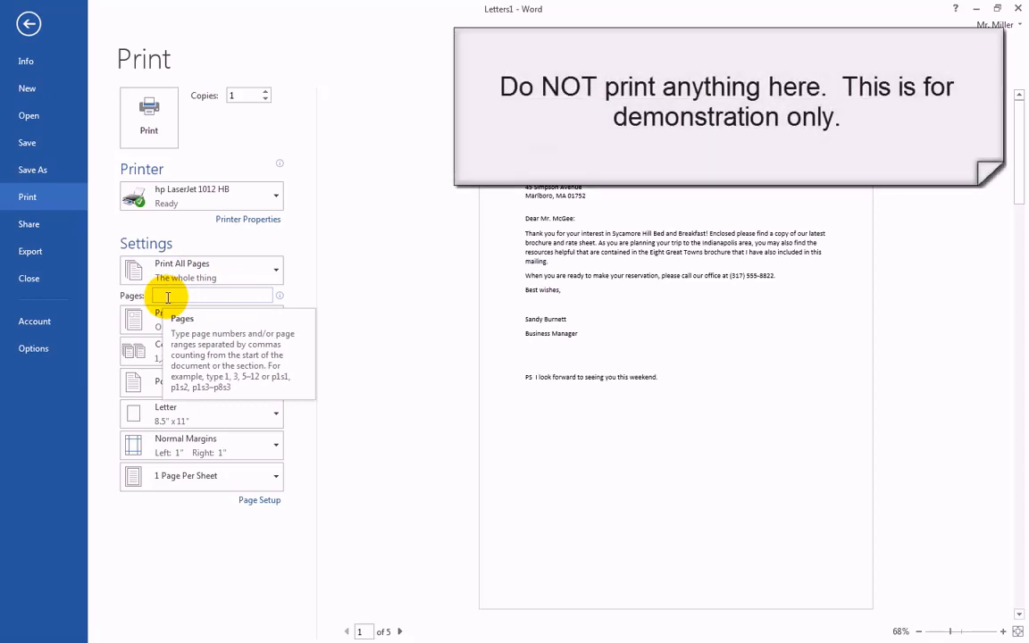
pyautogui.click(168, 297)
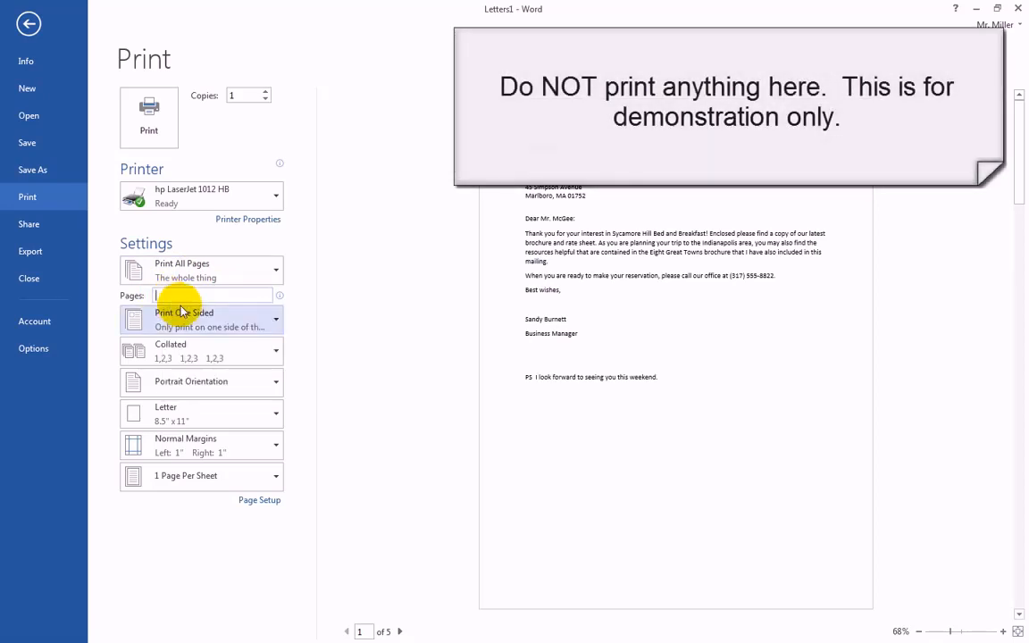
pyautogui.write('1-100')
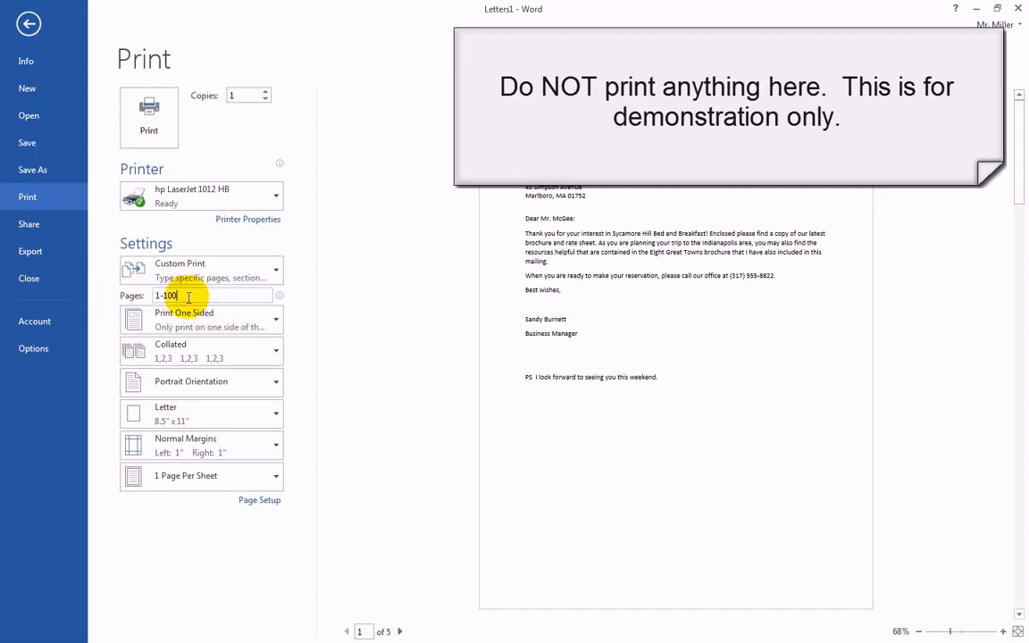
pyautogui.doubleClick(181, 296)
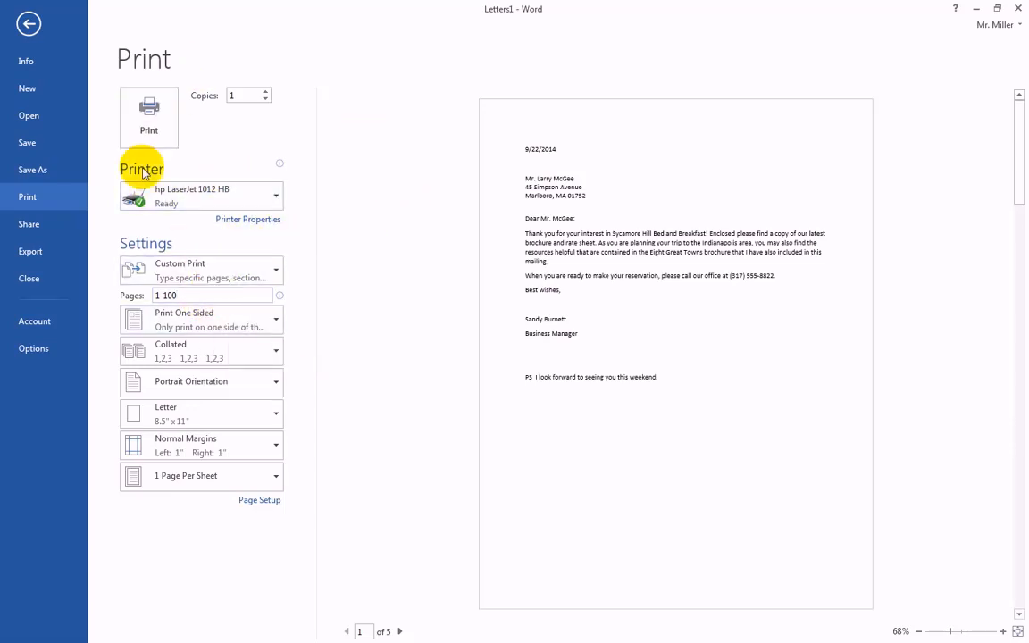
pyautogui.click(29, 25)
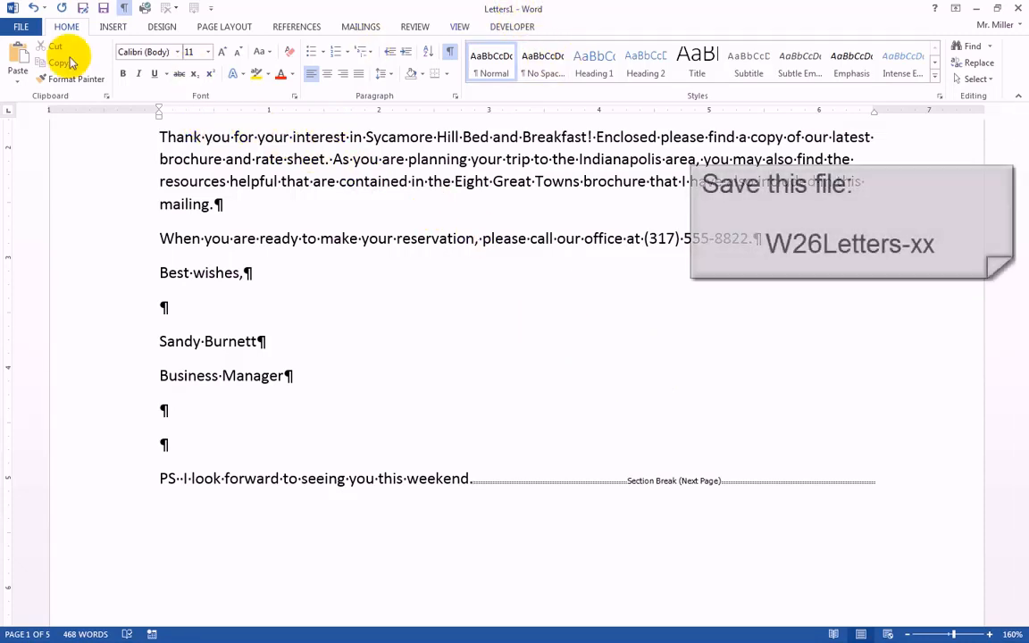
# Save the merged letters as a Word document named W26Letters-sm in the Nov 23 folder on the computer.
pyautogui.click(20, 27)
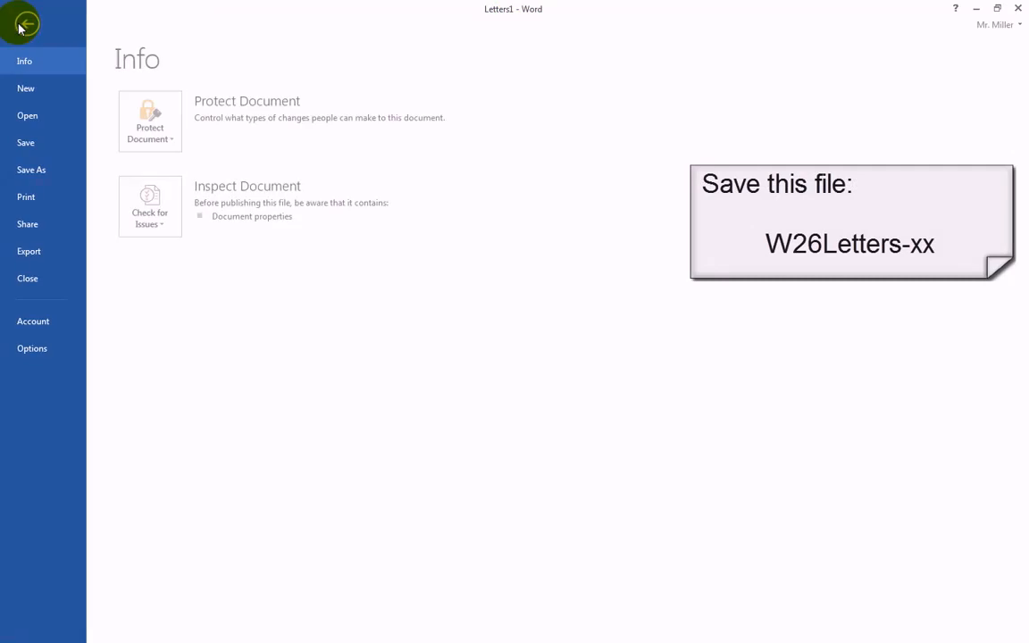
pyautogui.click(34, 171)
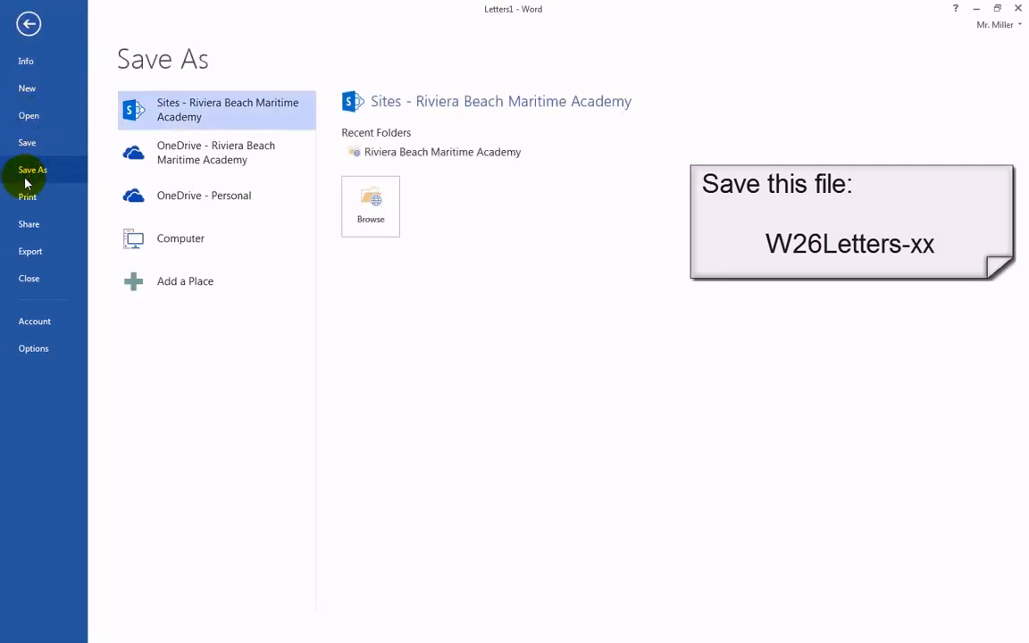
pyautogui.click(177, 243)
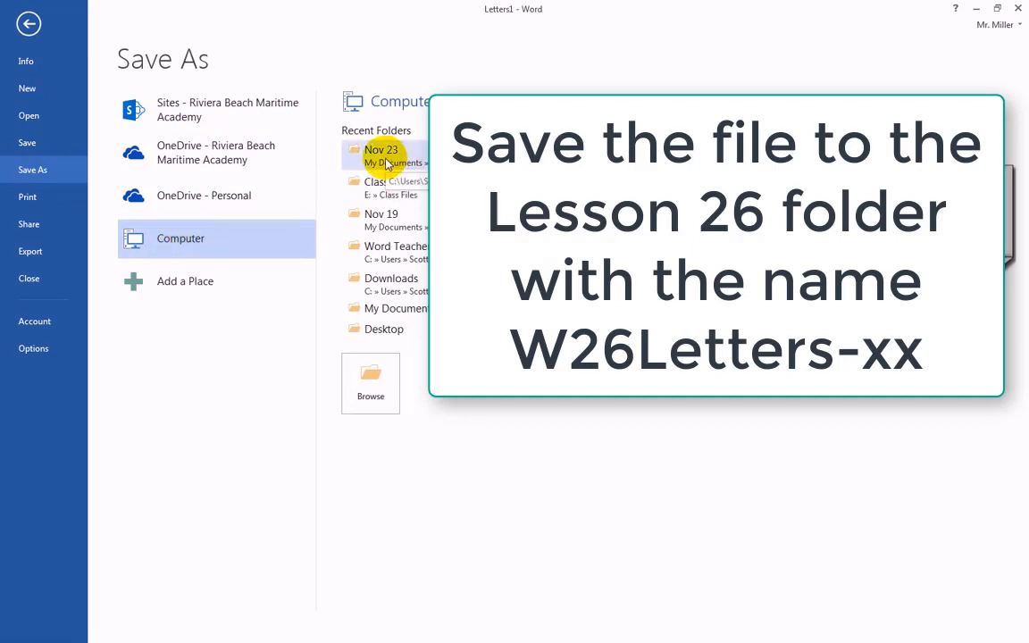
pyautogui.click(388, 158)
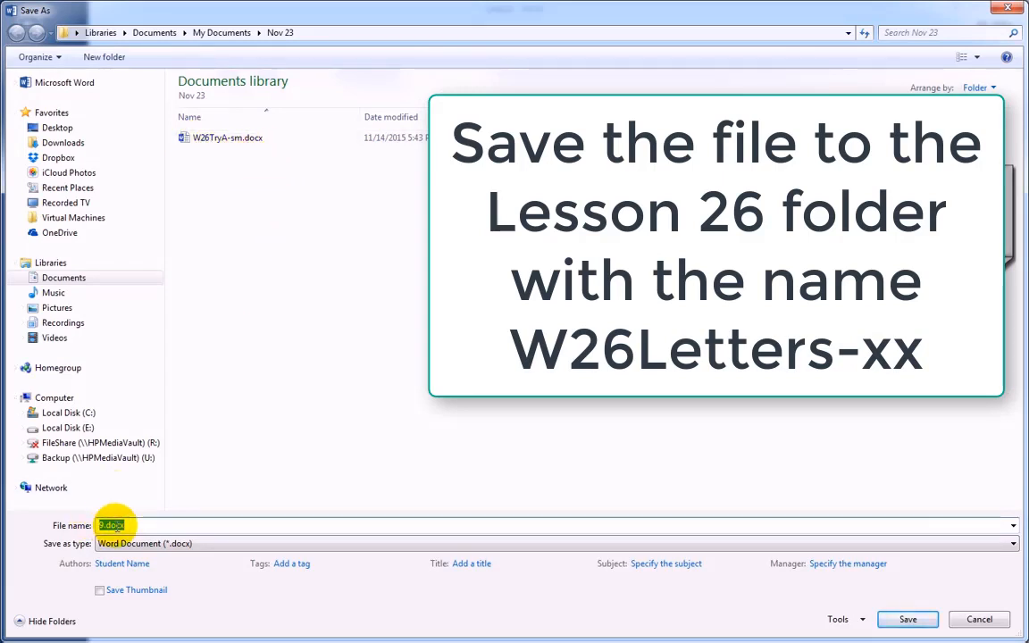
pyautogui.write('W')
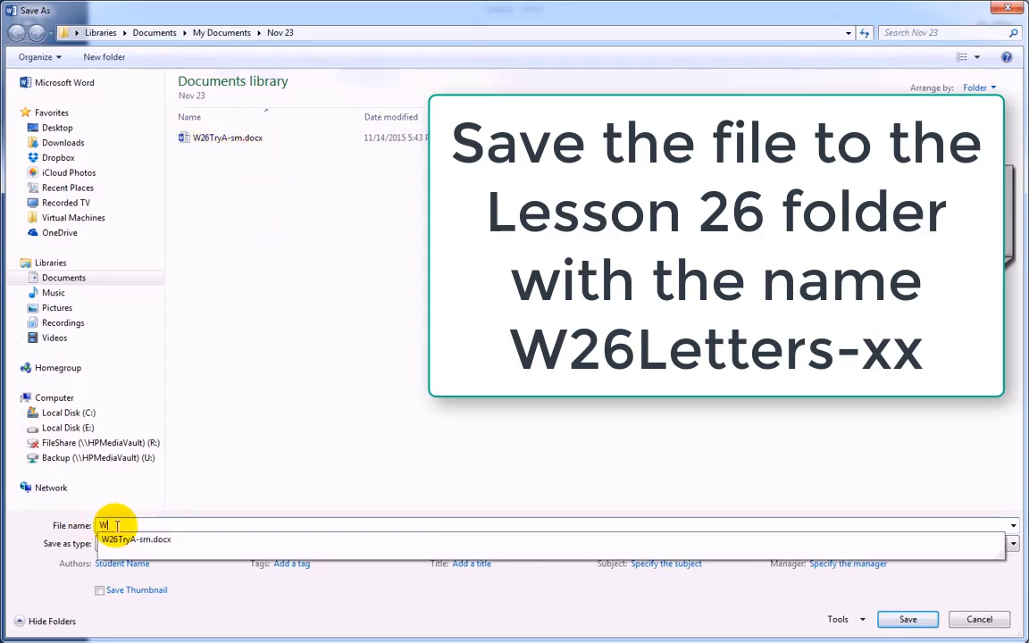
pyautogui.write('26')
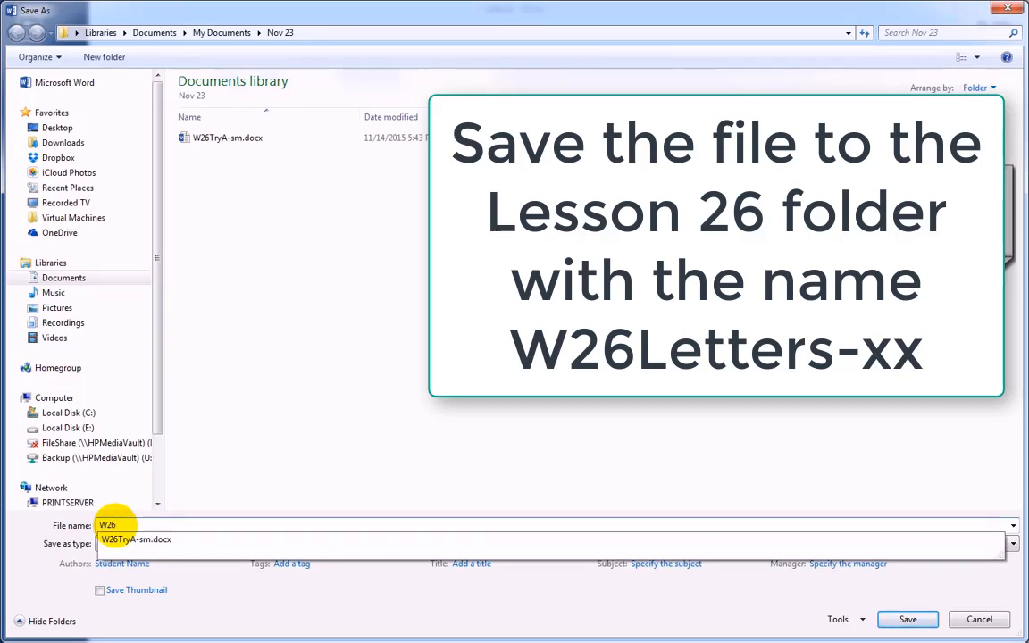
pyautogui.write('Letters-sm')
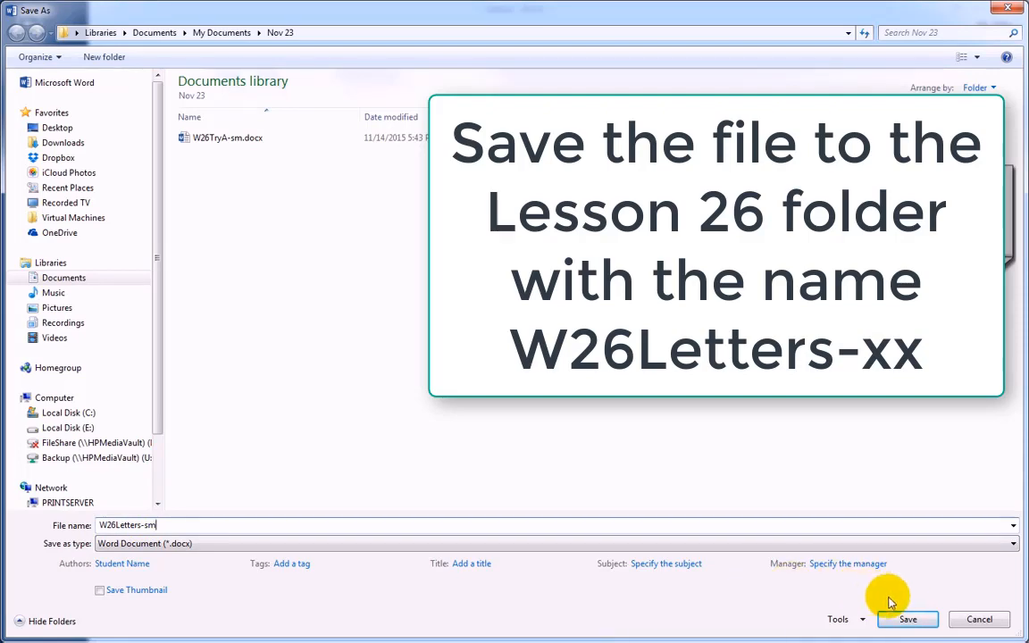
pyautogui.click(908, 618)
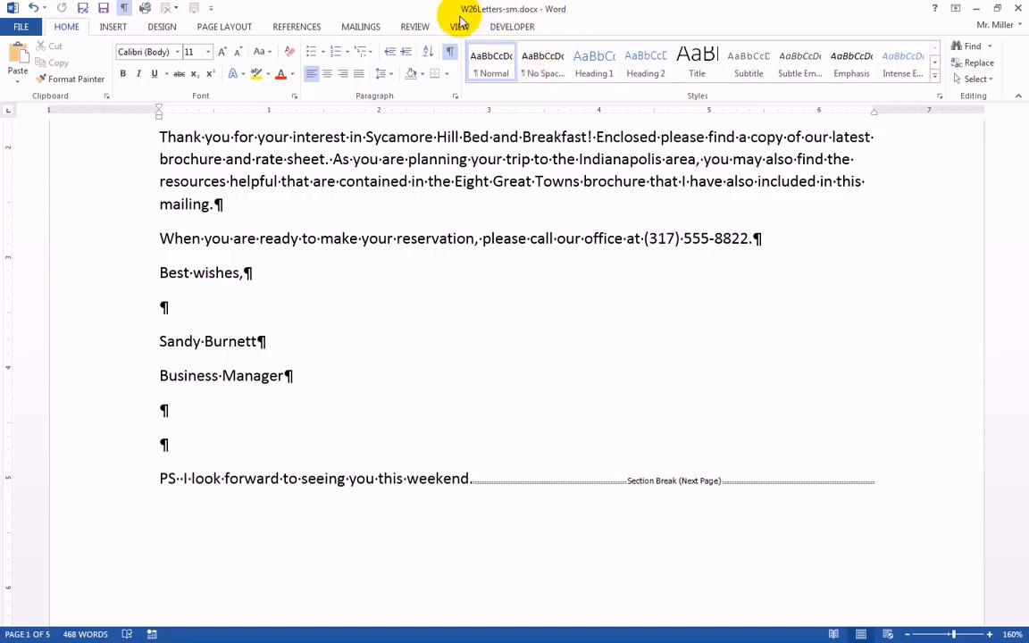
# Close the merged letters document W26Letters-sm.docx and the main document W26TryA-sm.docx.
pyautogui.click(1018, 9)
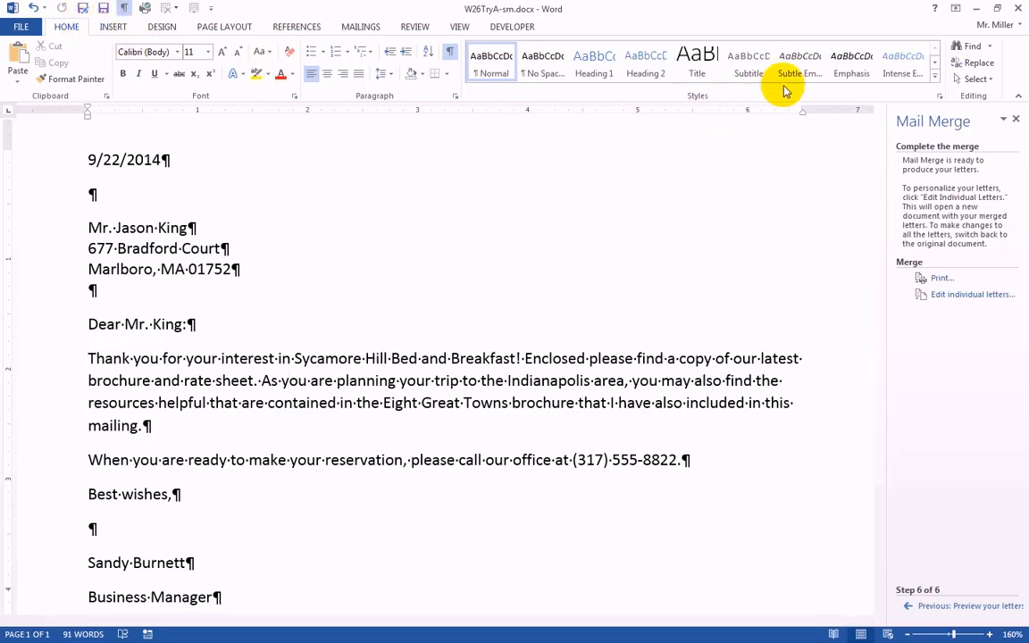
pyautogui.click(1017, 10)
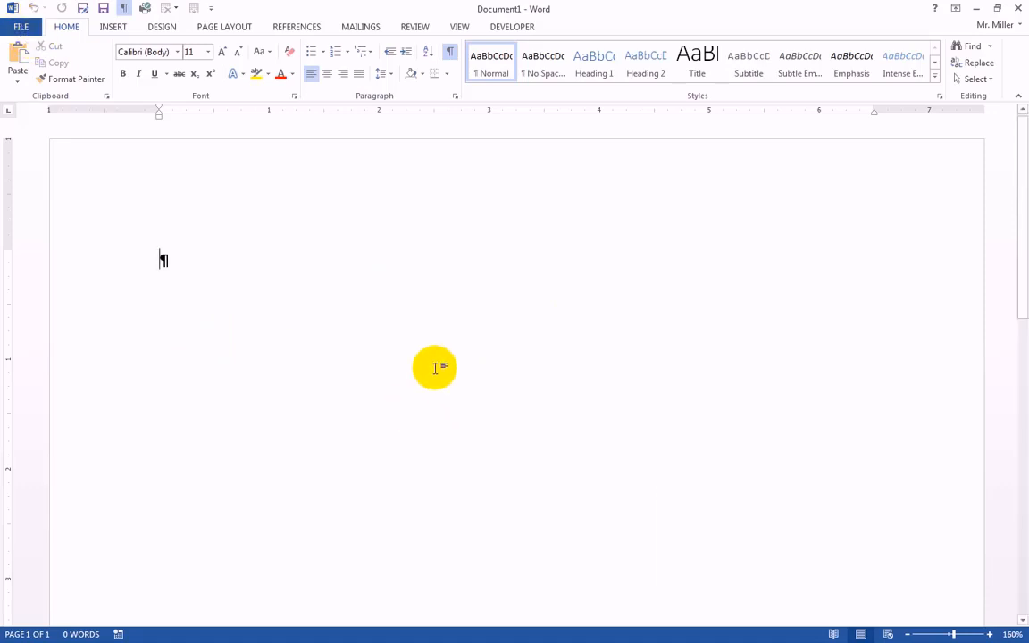
# Create a new blank document for the mailing labels.
pyautogui.click(20, 26)
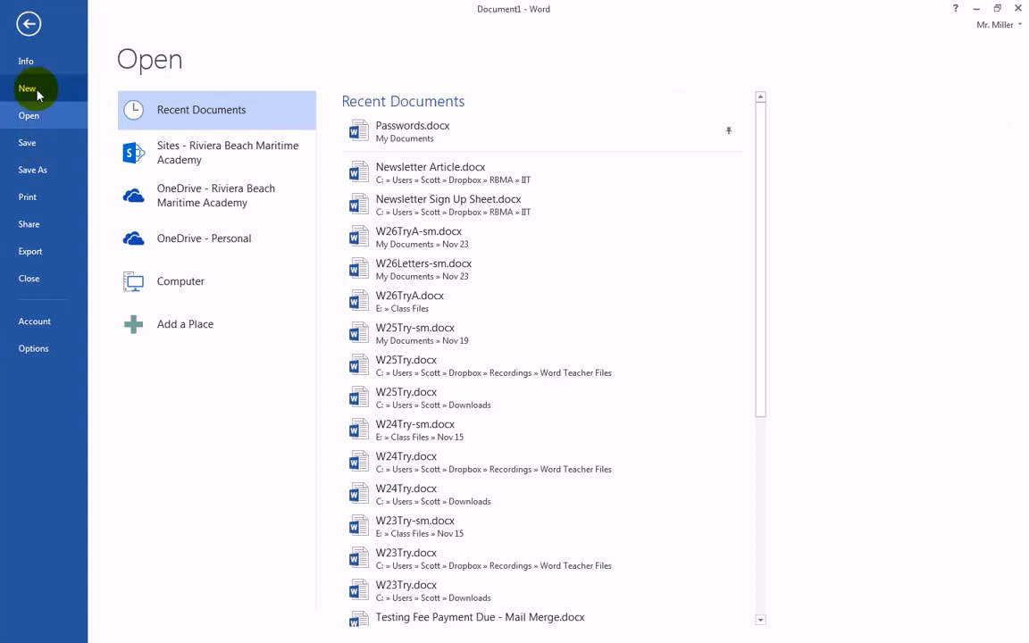
pyautogui.click(28, 90)
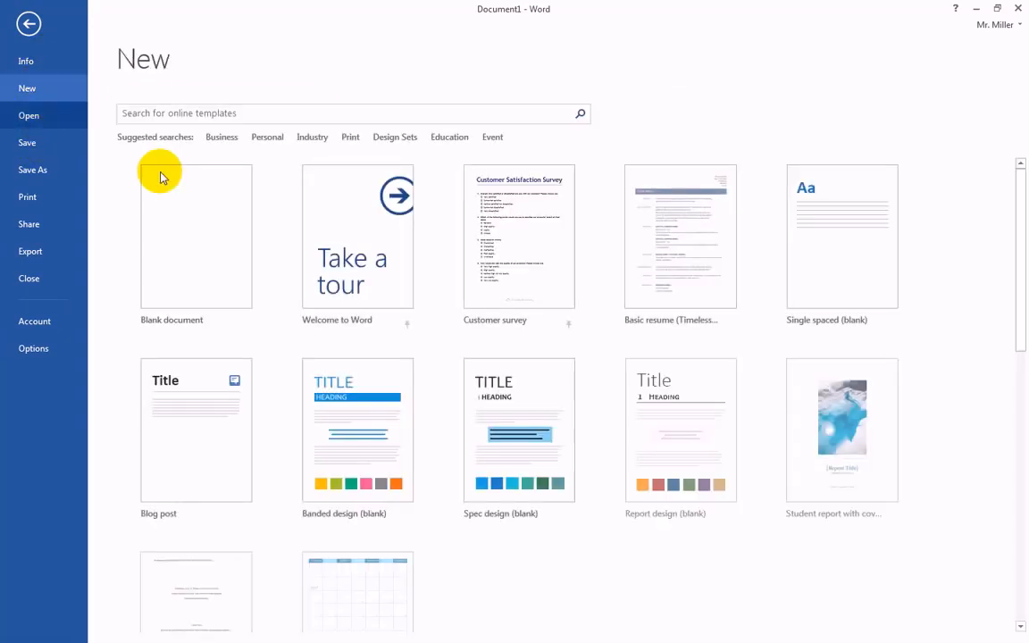
pyautogui.click(189, 251)
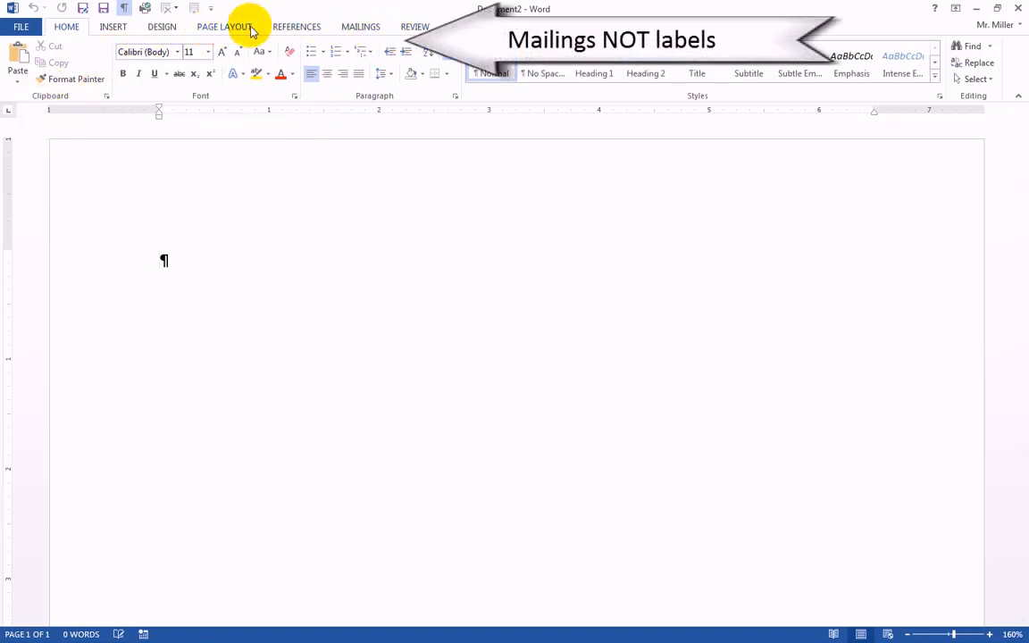
# Start the Step-by-Step Mail Merge Wizard with Labels as the document type and advance to the starting document stage.
pyautogui.click(361, 27)
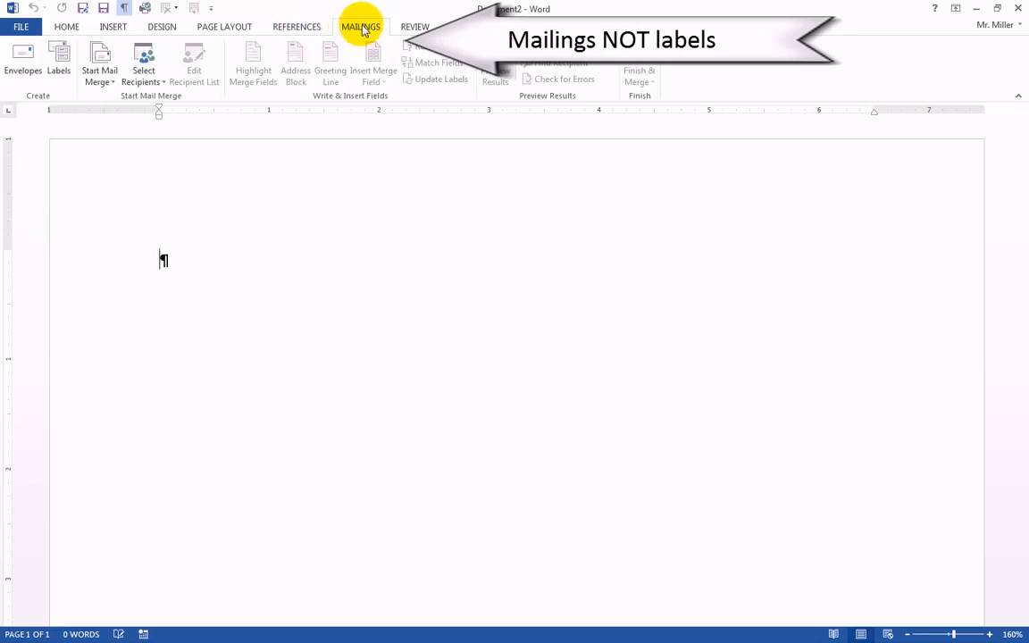
pyautogui.click(100, 80)
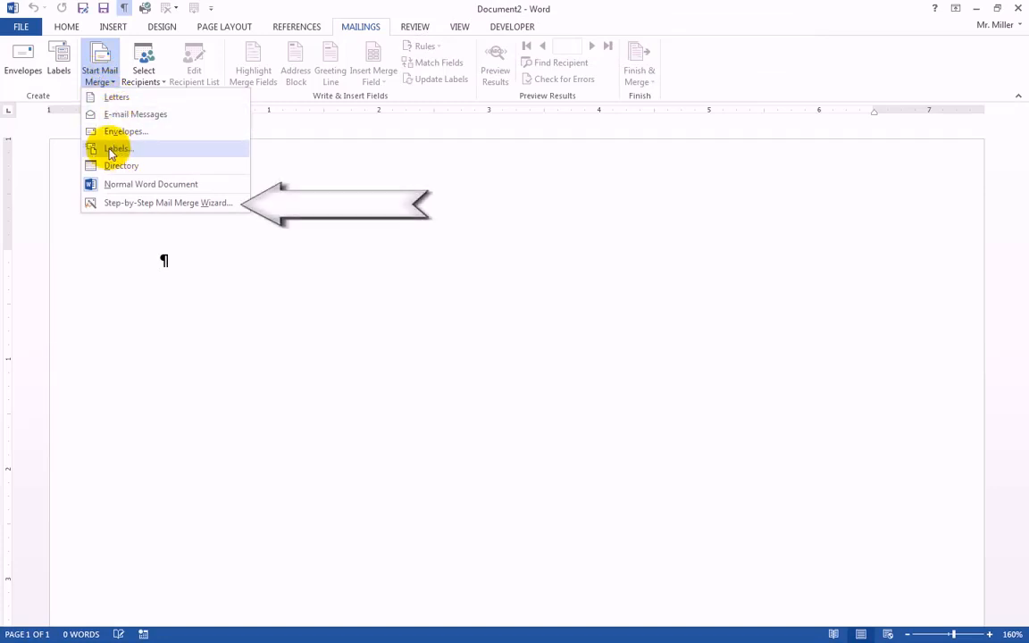
pyautogui.click(155, 206)
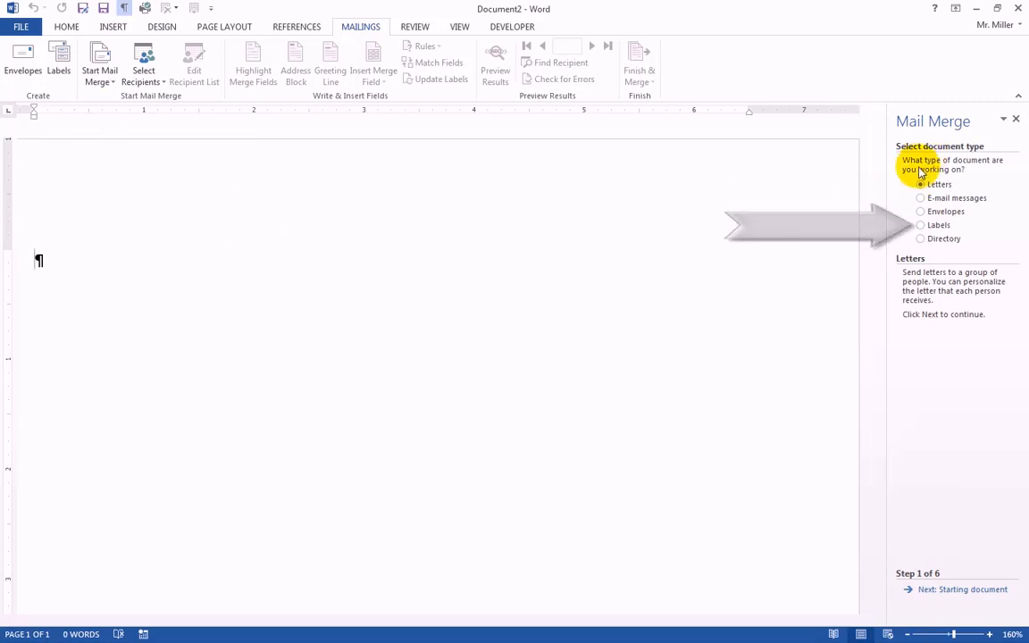
pyautogui.click(921, 227)
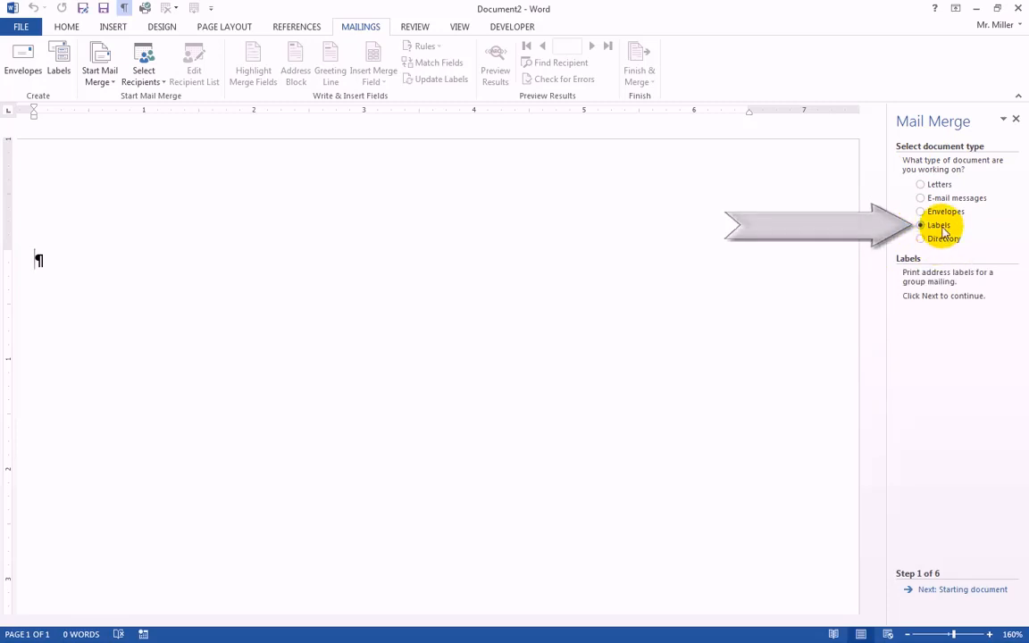
pyautogui.click(946, 591)
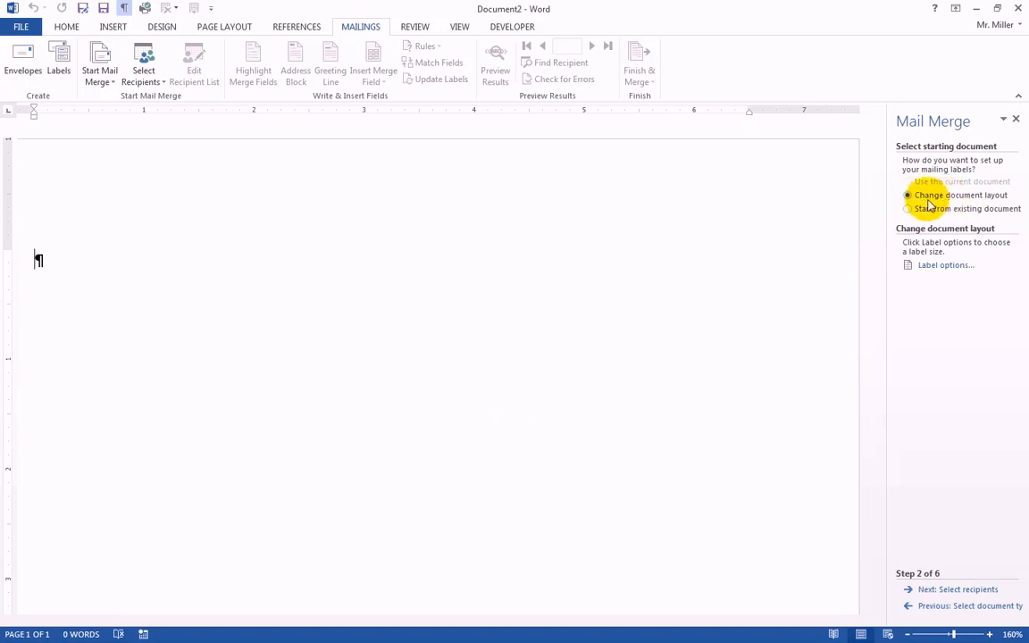
# Open the label options and set the label vendor to Avery US Letter.
pyautogui.click(931, 268)
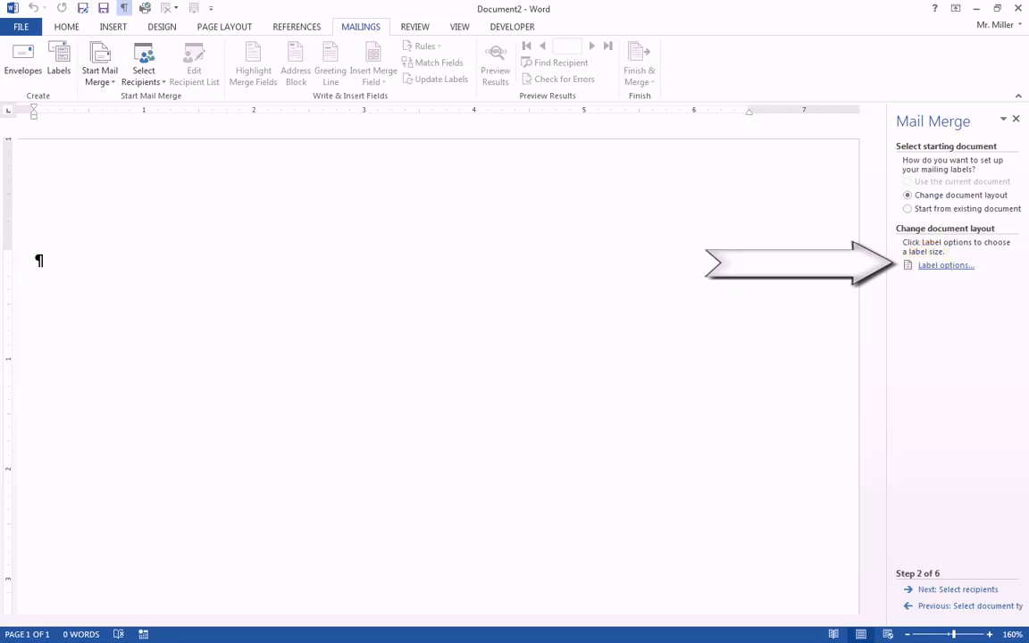
pyautogui.click(933, 265)
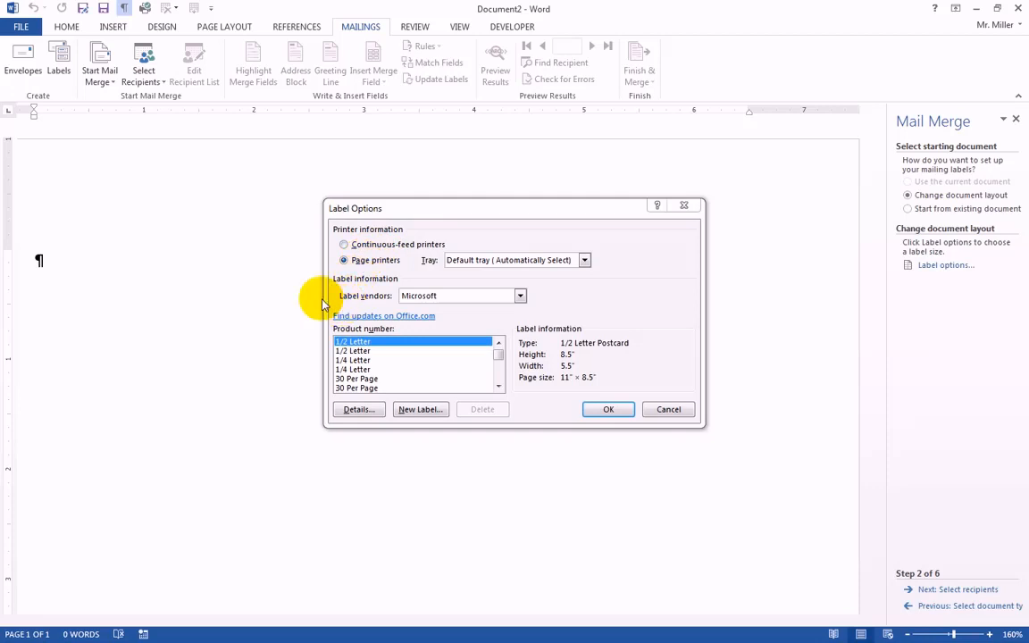
pyautogui.moveTo(425, 212); pyautogui.dragTo(408, 205)
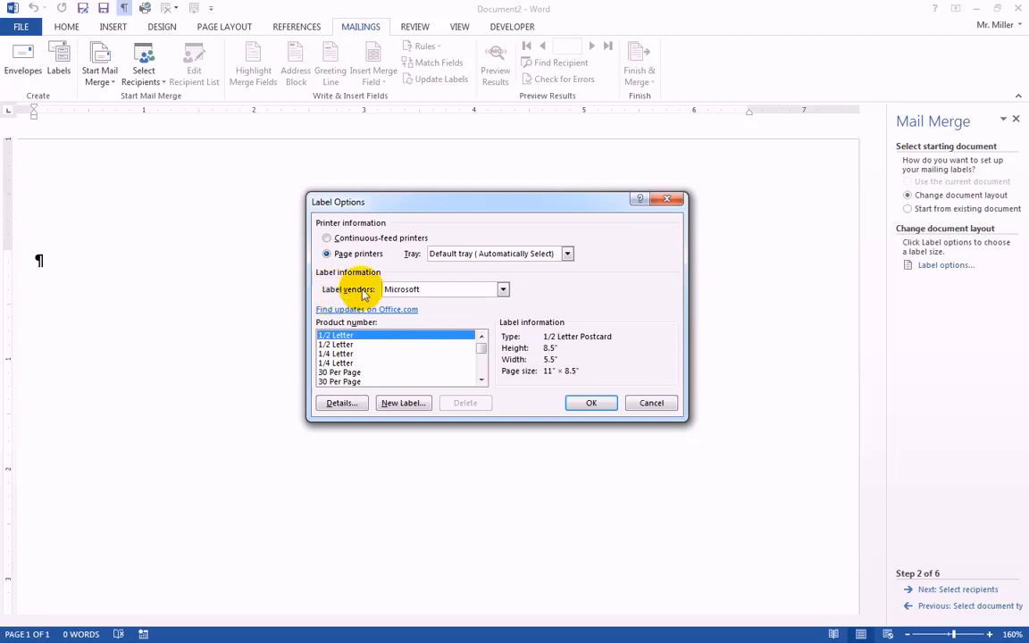
pyautogui.click(504, 291)
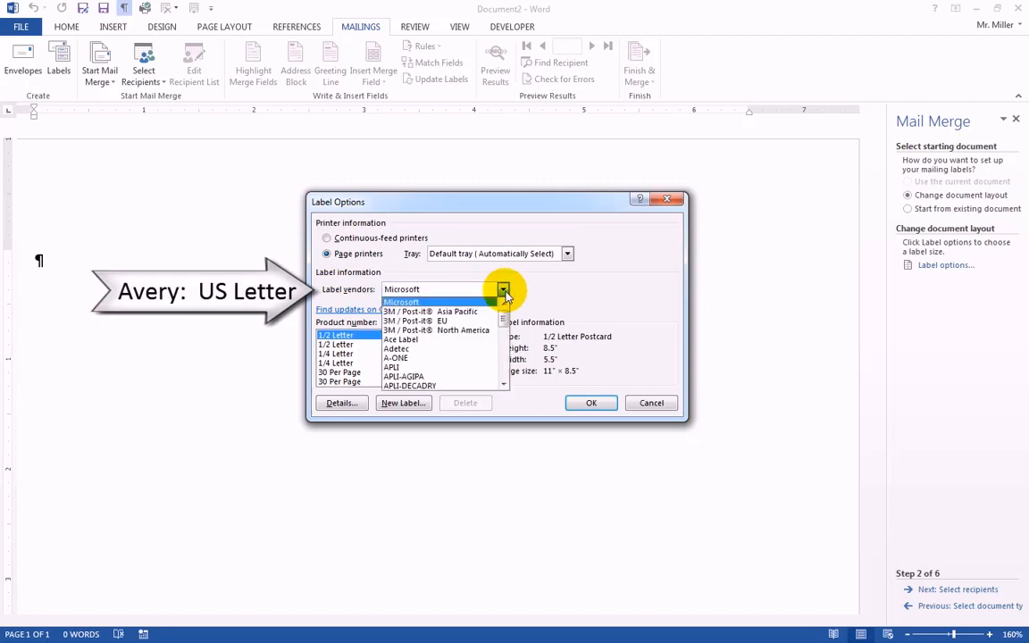
pyautogui.click(504, 384)
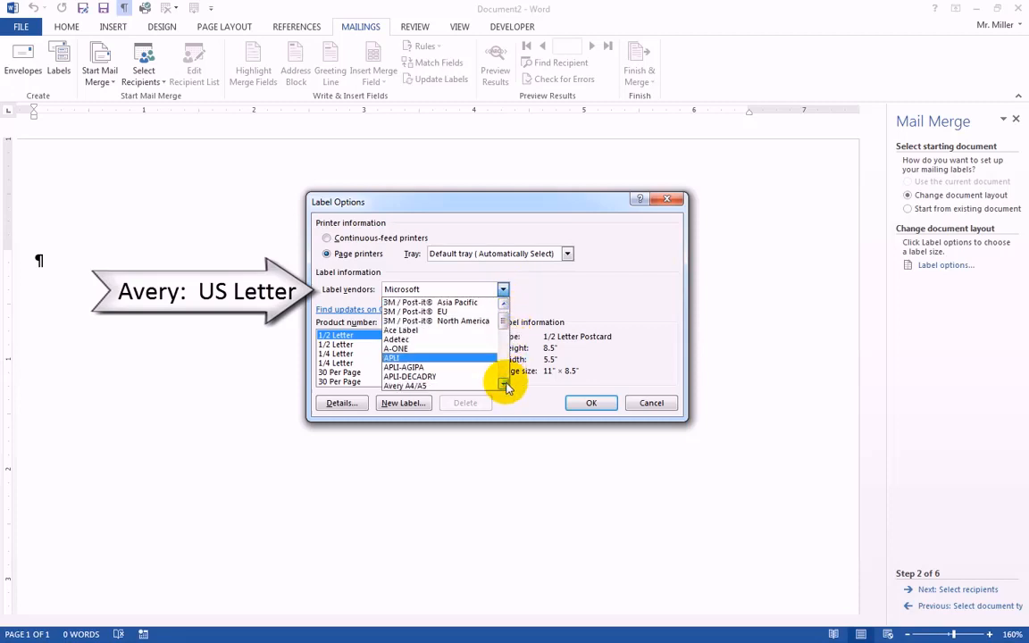
pyautogui.click(504, 384)
pyautogui.click(504, 384)
pyautogui.click(504, 384)
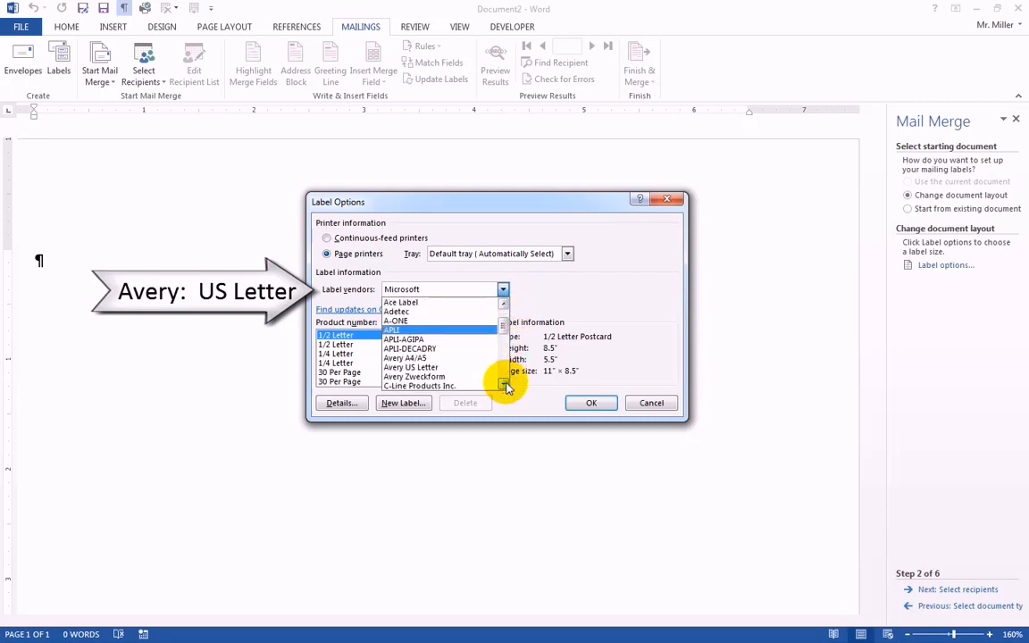
pyautogui.click(417, 368)
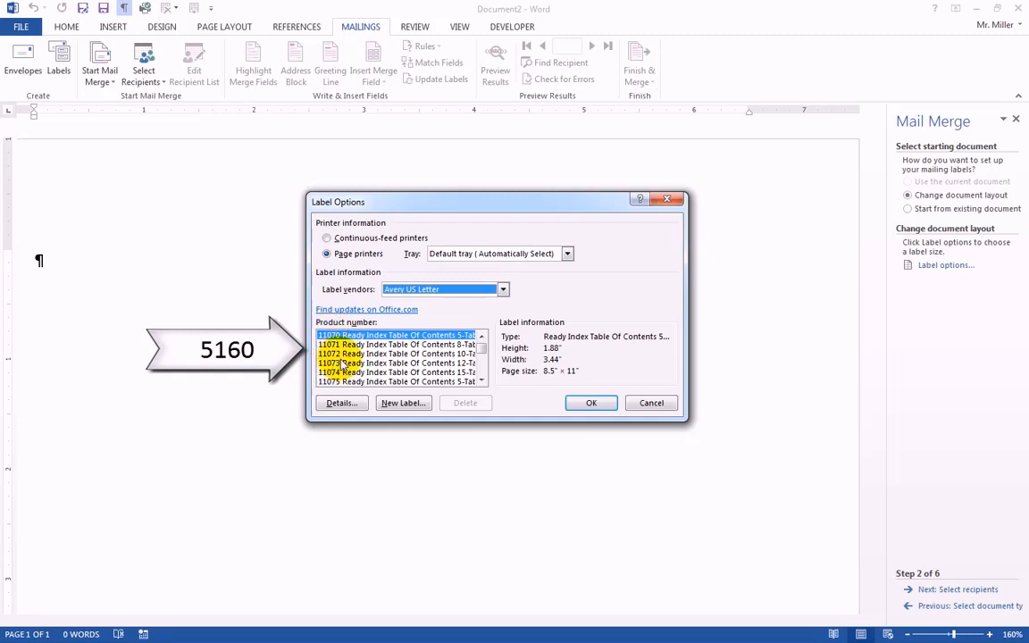
# Choose product number 5160 Easy Peel Address Labels and apply it to the document.
pyautogui.click(483, 382)
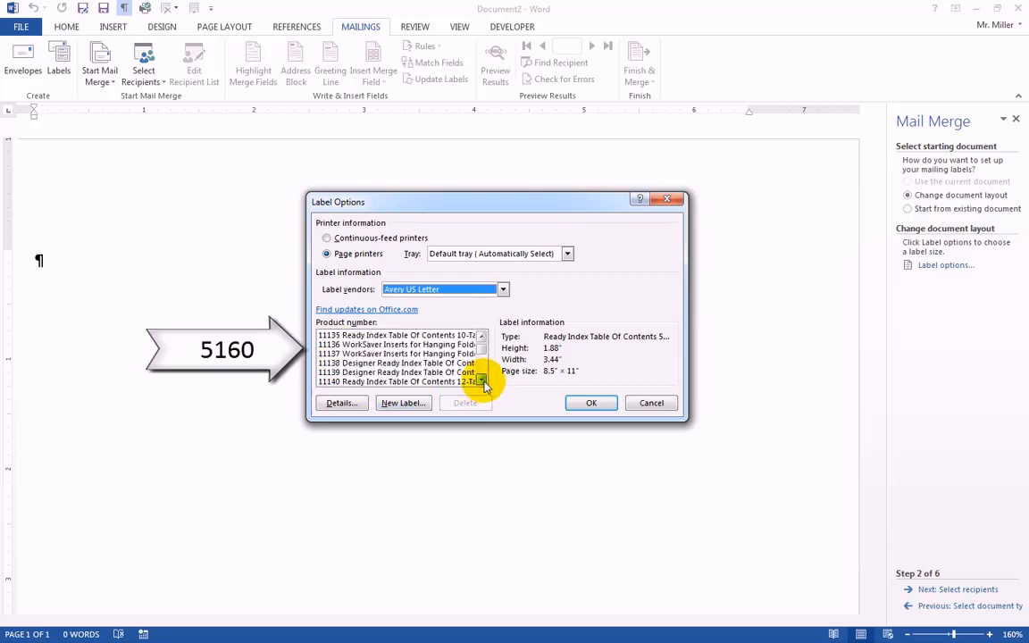
pyautogui.moveTo(484, 385)
pyautogui.mouseDown()
pyautogui.moveTo(484, 362)
pyautogui.moveTo(483, 383)
pyautogui.mouseUp()
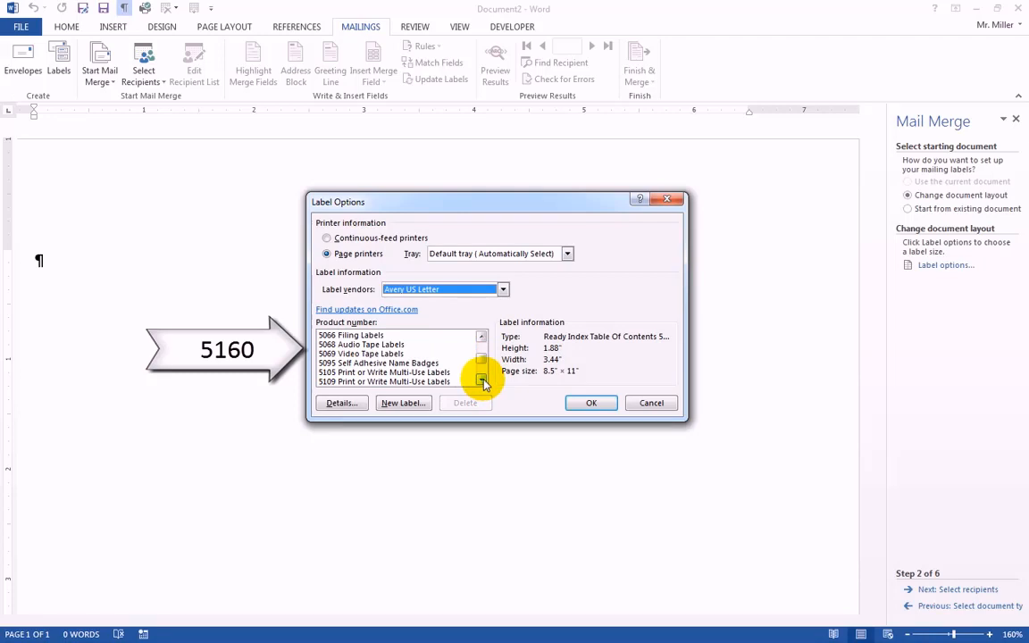
pyautogui.click(483, 383)
pyautogui.click(484, 383)
pyautogui.click(483, 383)
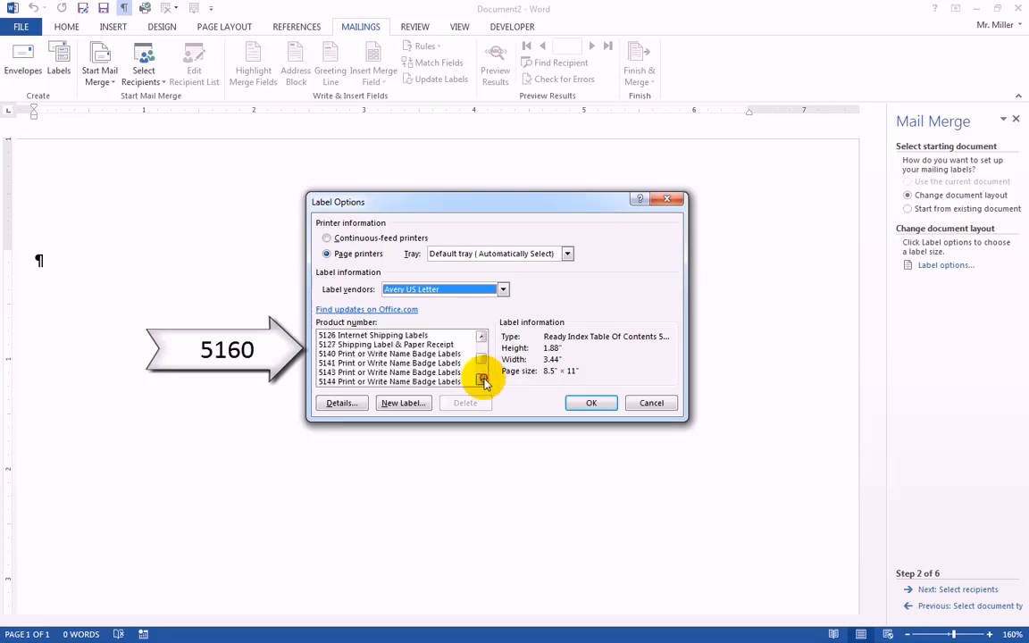
pyautogui.moveTo(484, 380); pyautogui.dragTo(483, 381)
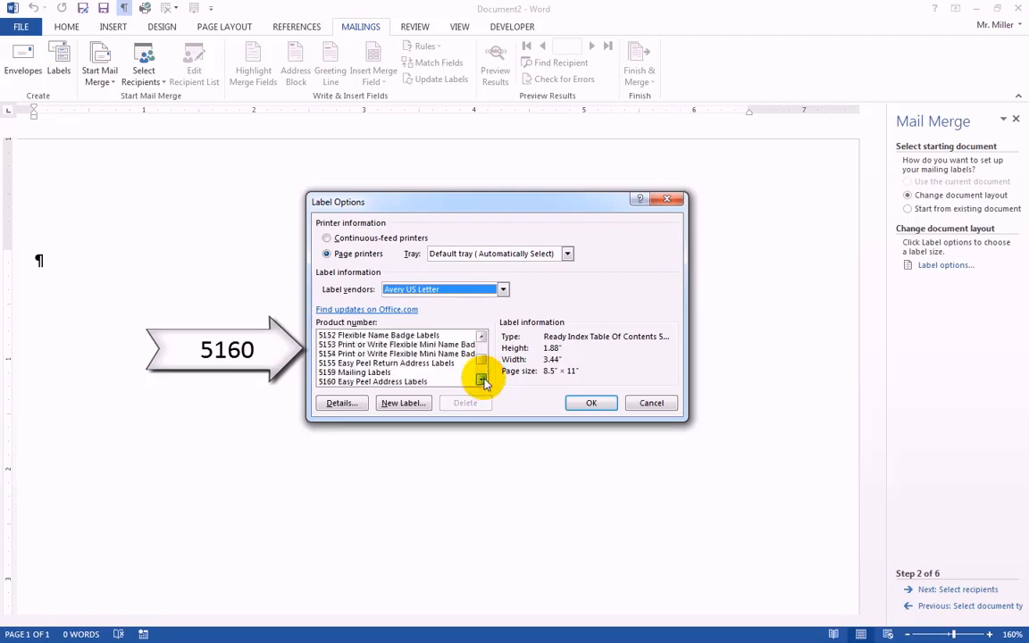
pyautogui.click(359, 364)
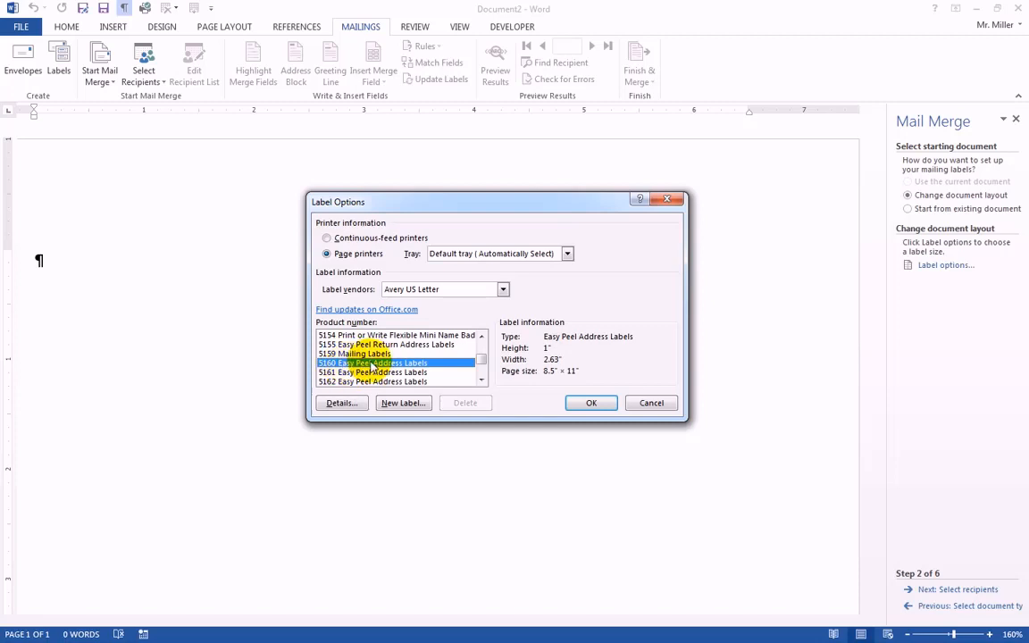
pyautogui.click(591, 404)
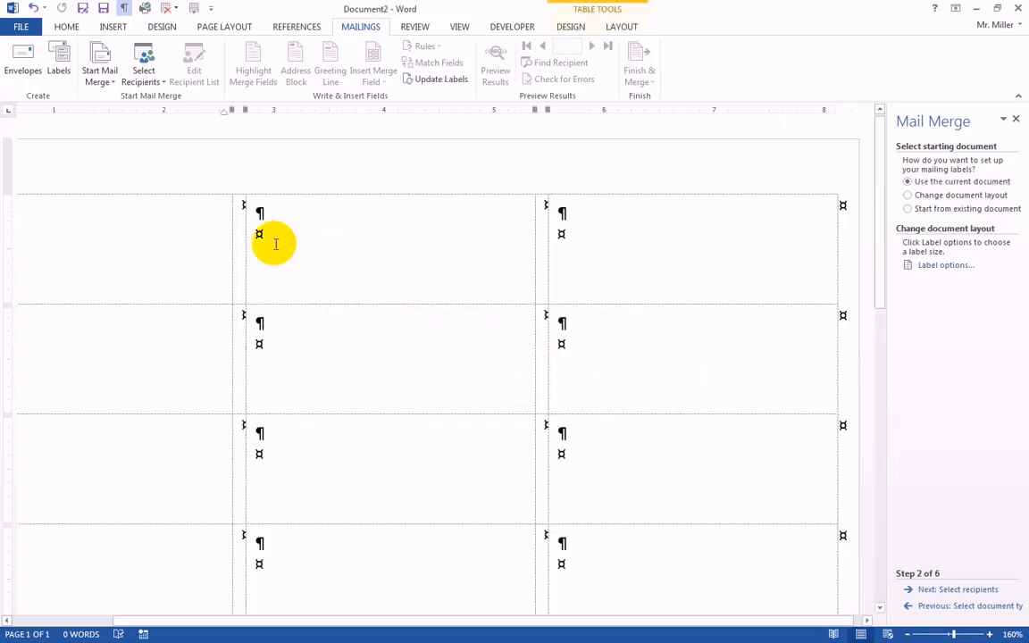
# Zoom out to 120% and look over the whole sheet of blank labels.
pyautogui.click(908, 636)
pyautogui.click(908, 635)
pyautogui.click(908, 636)
pyautogui.click(907, 635)
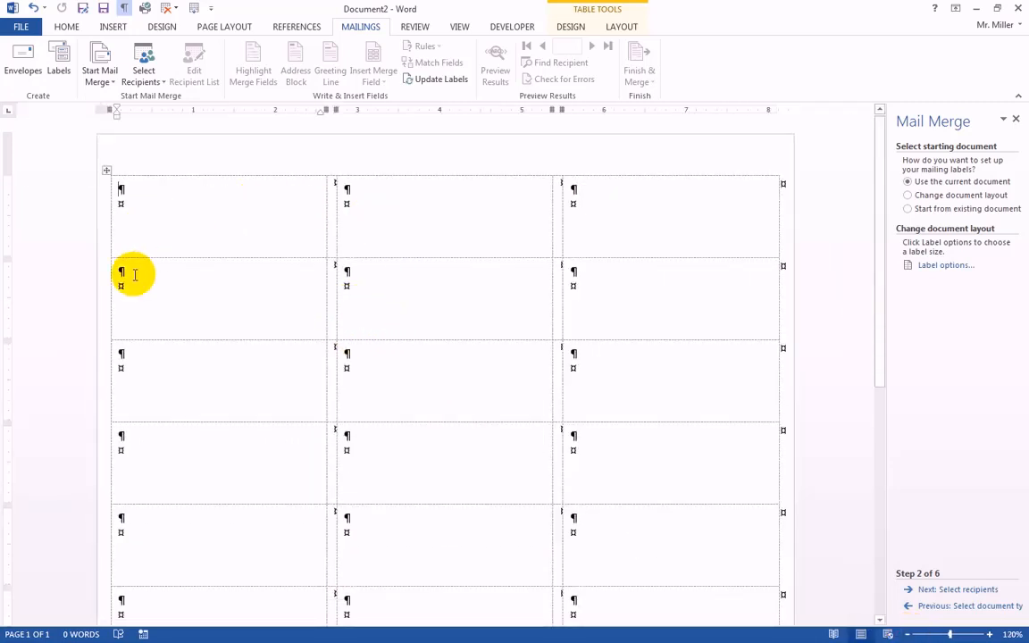
pyautogui.scroll(-1, 348, 518)
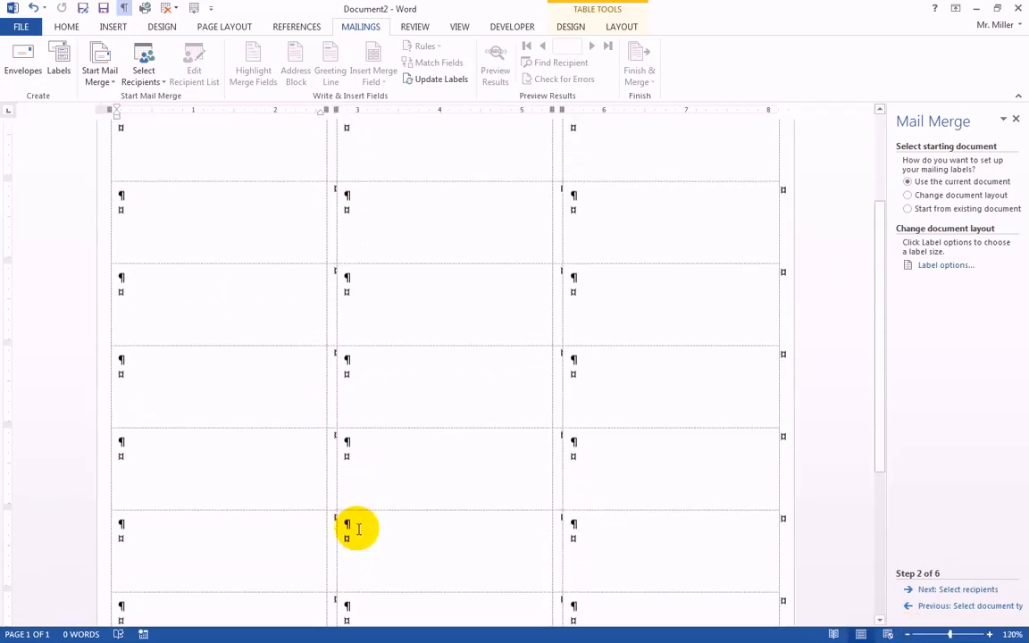
pyautogui.scroll(-1, 361, 534)
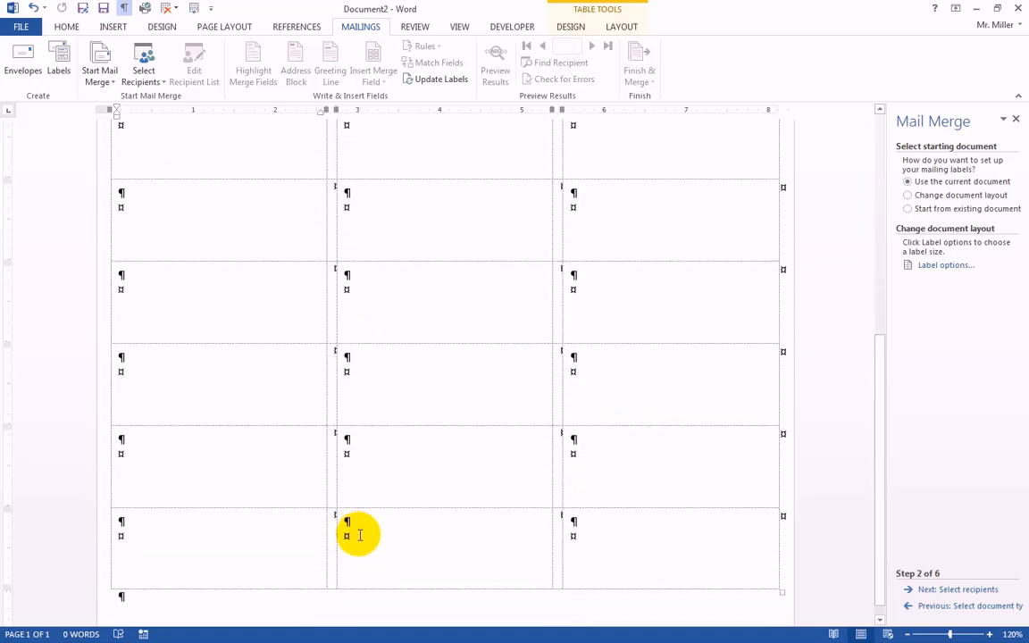
pyautogui.scroll(10, 358, 534)
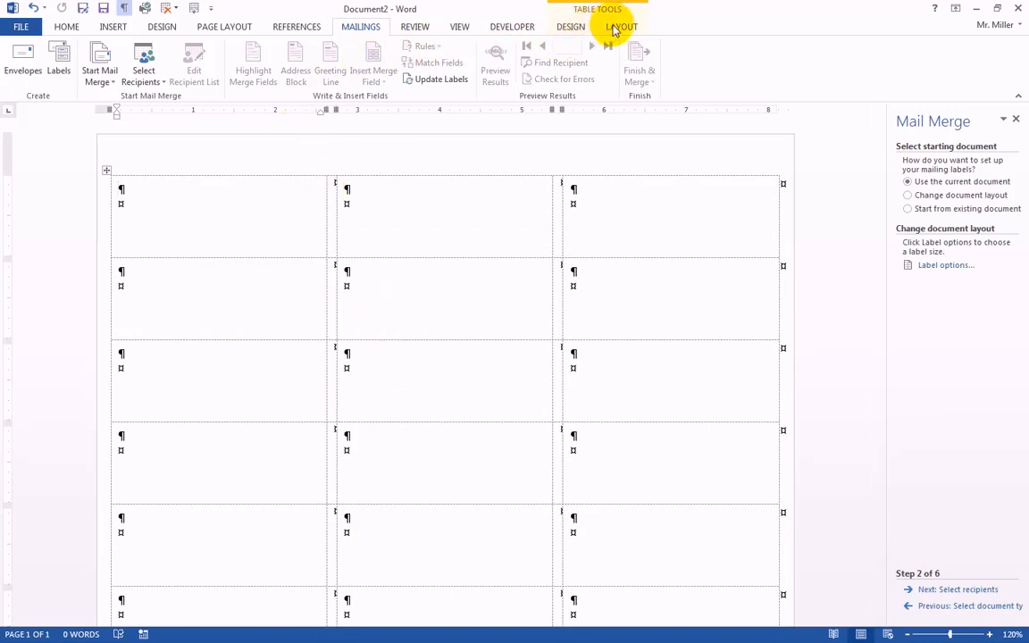
# Hide the gridlines of the label table and show them again.
pyautogui.click(620, 26)
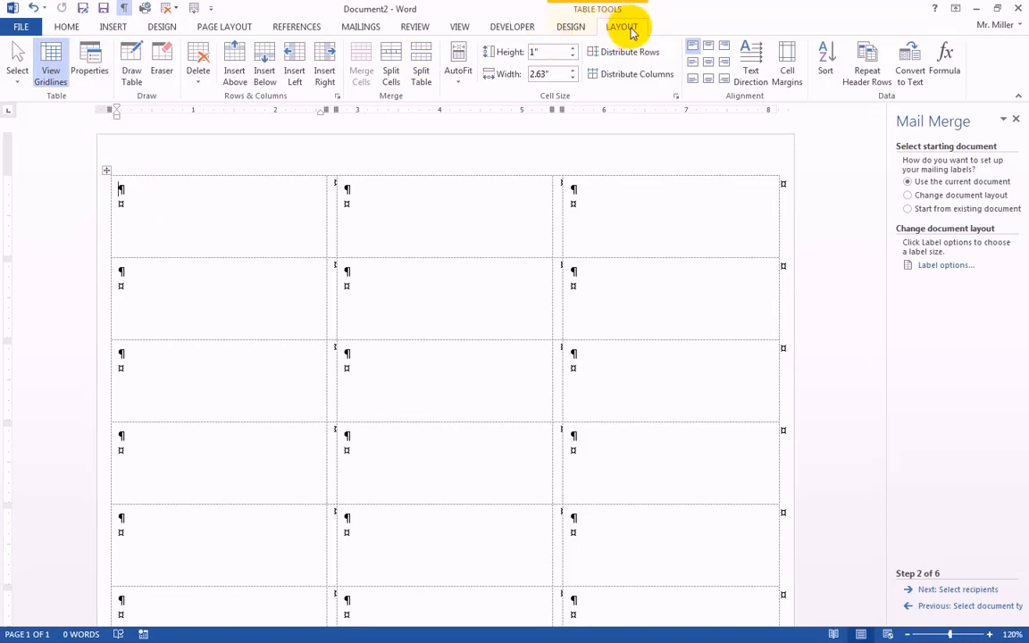
pyautogui.click(52, 71)
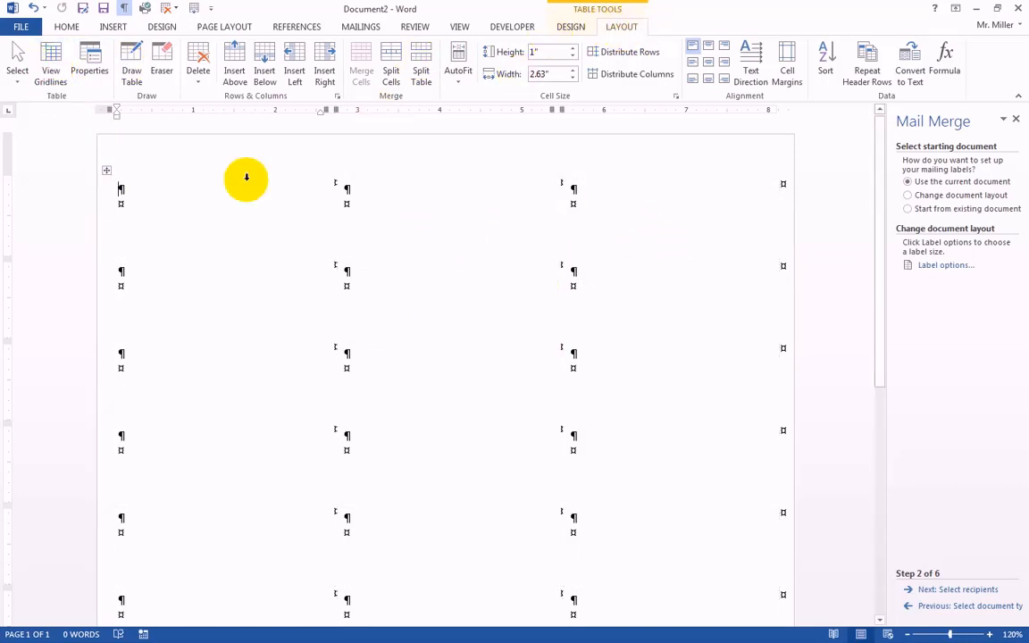
pyautogui.click(52, 72)
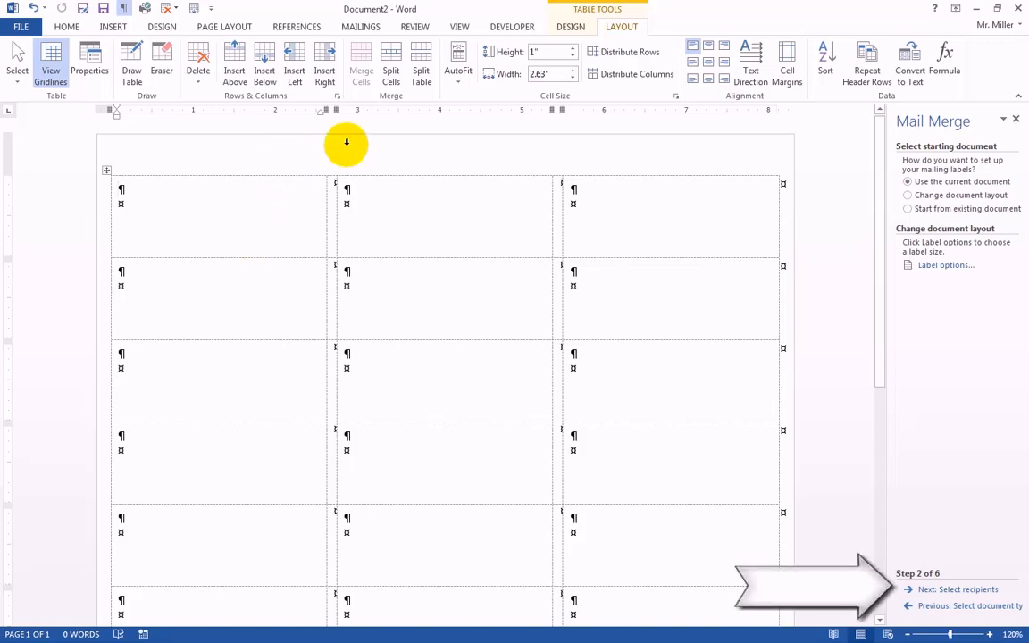
# Advance to recipient selection and load W26ApplyB.accdb from the Documents library as the existing recipient list.
pyautogui.click(956, 591)
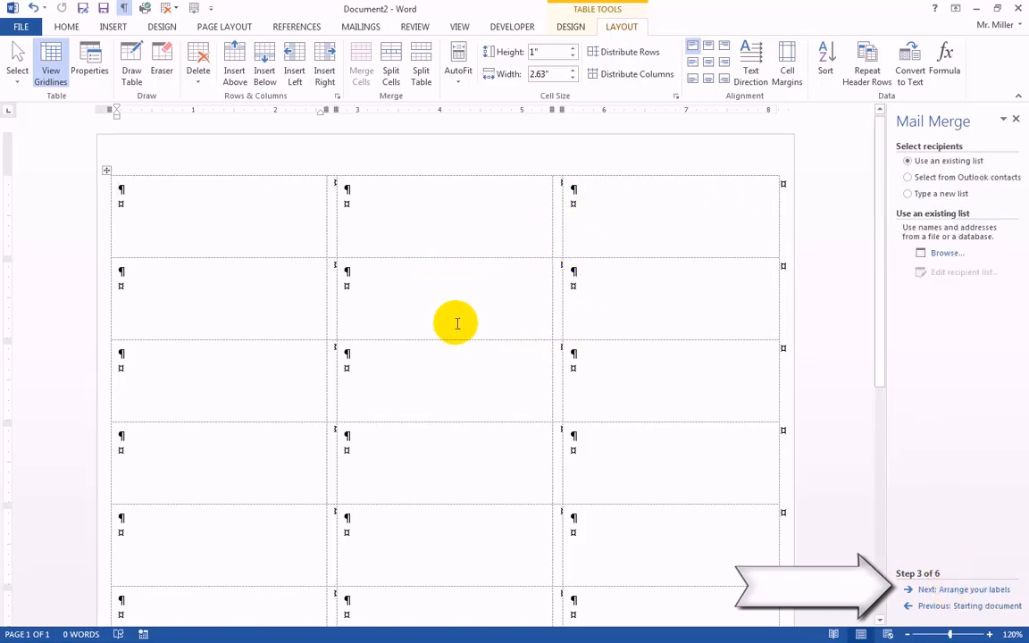
pyautogui.click(947, 255)
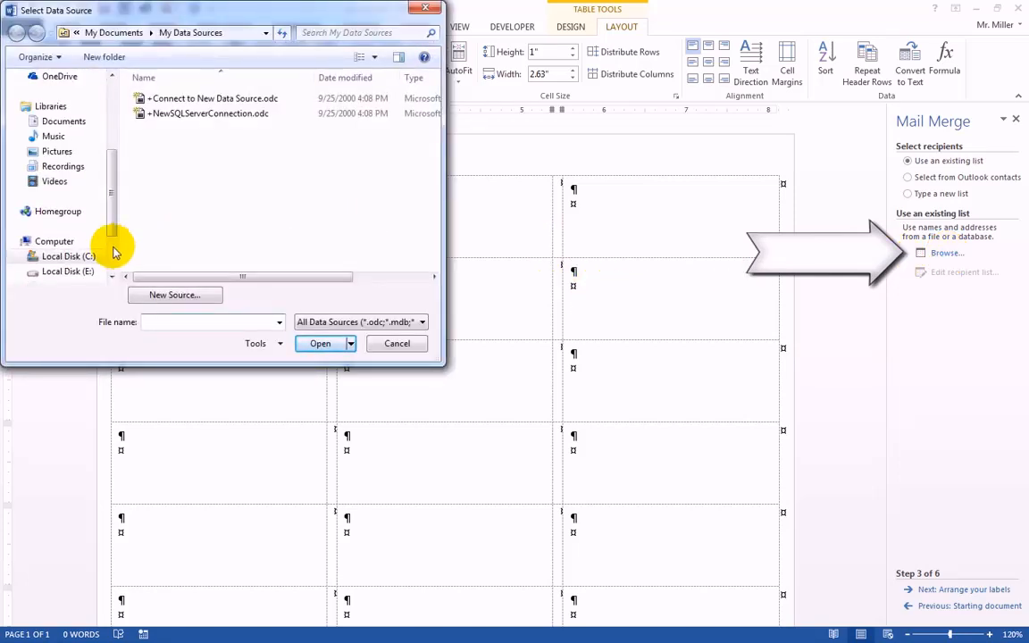
pyautogui.click(55, 128)
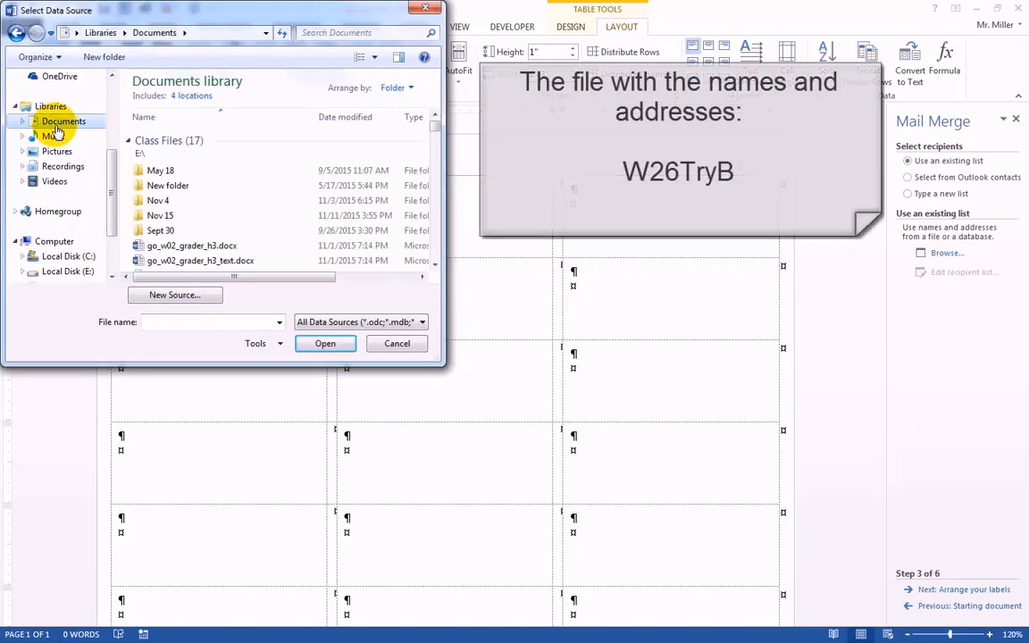
pyautogui.click(435, 266)
pyautogui.click(435, 266)
pyautogui.click(435, 266)
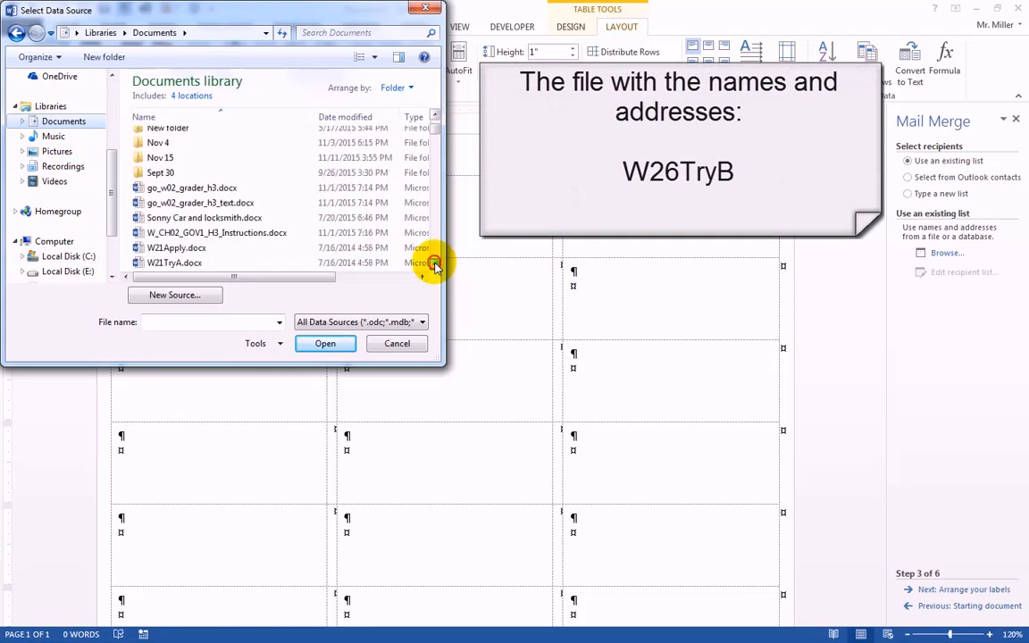
pyautogui.click(435, 265)
pyautogui.click(435, 265)
pyautogui.click(435, 265)
pyautogui.click(435, 265)
pyautogui.click(435, 266)
pyautogui.click(435, 266)
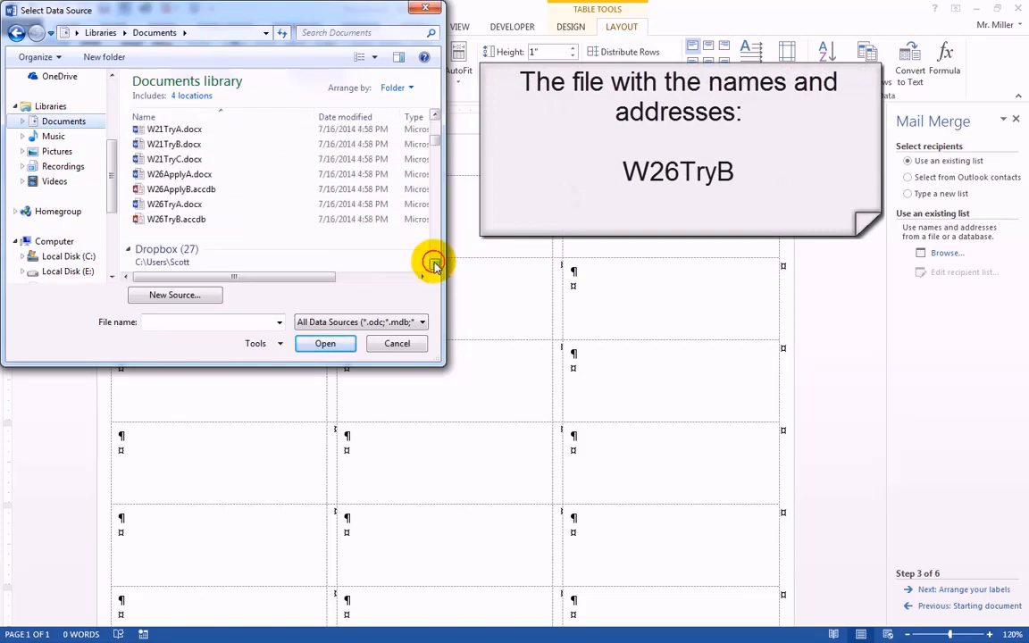
pyautogui.click(178, 190)
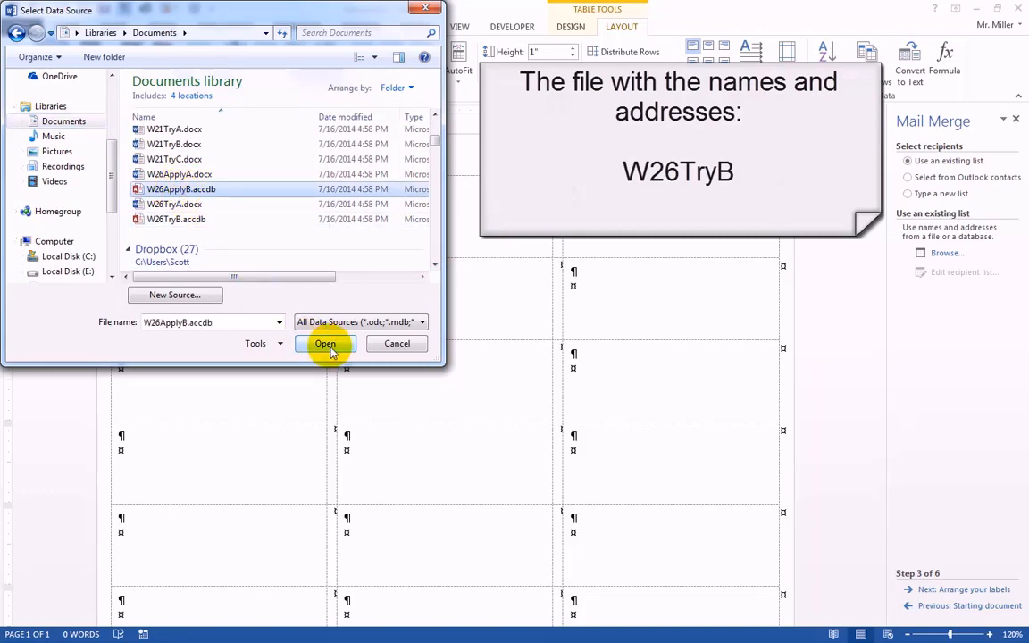
pyautogui.click(327, 346)
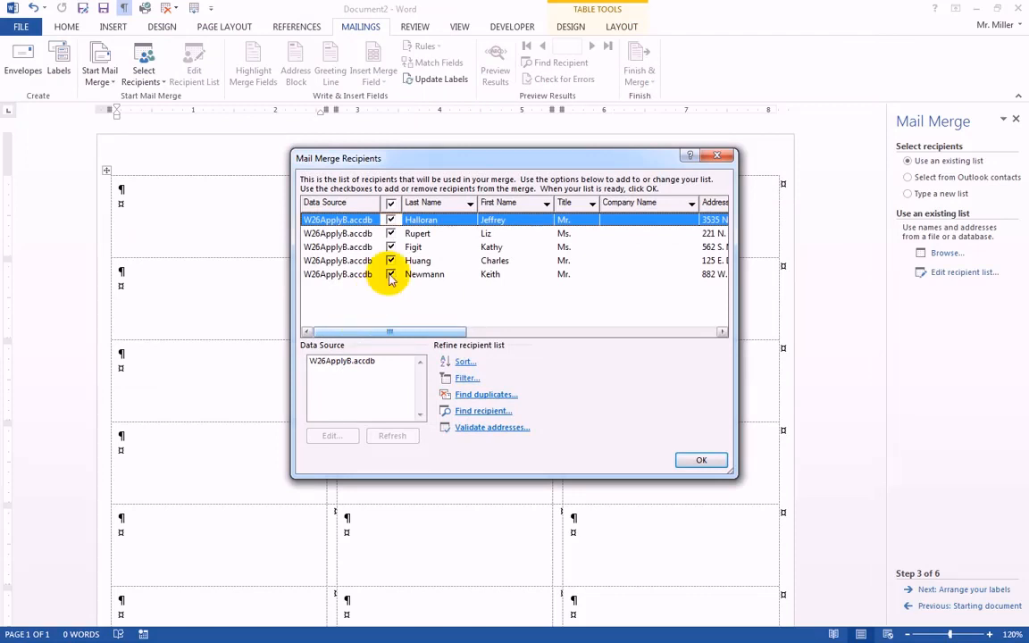
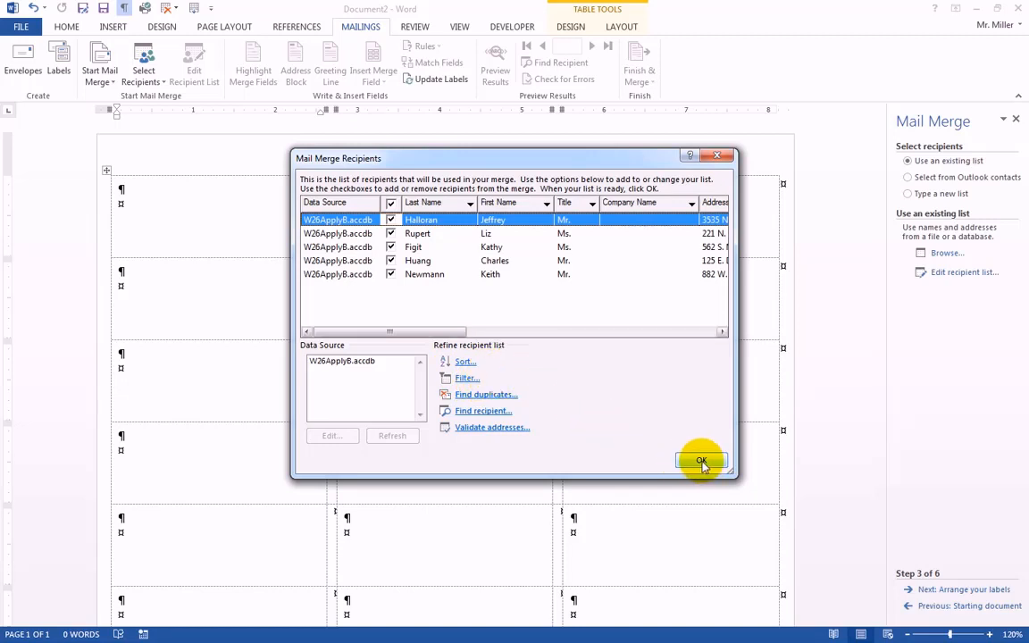
# Accept all recipients in the list and insert an address block with titled full names into the first label.
pyautogui.click(702, 461)
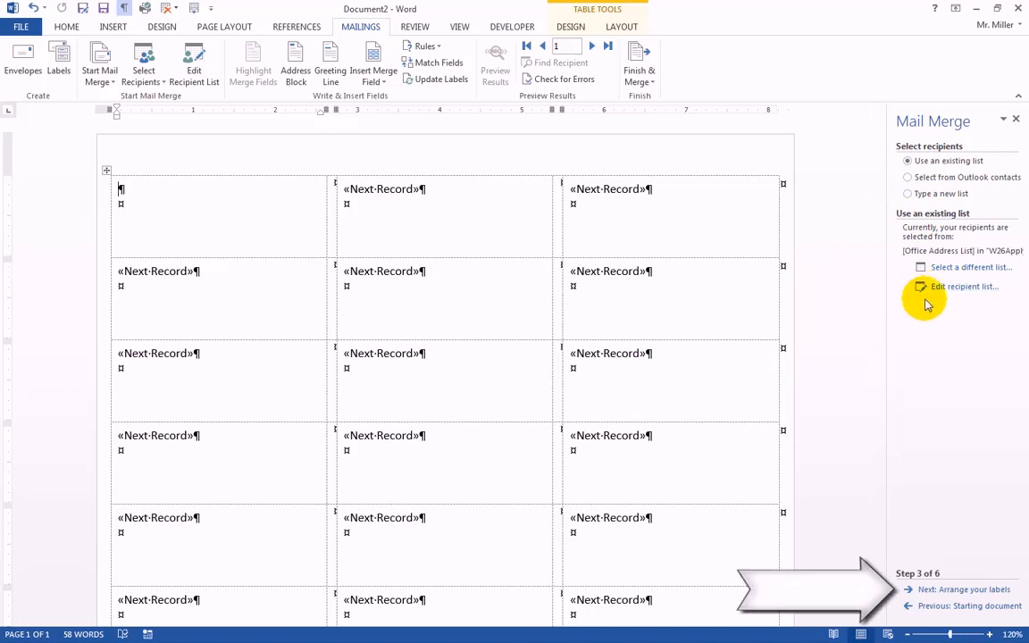
pyautogui.click(968, 591)
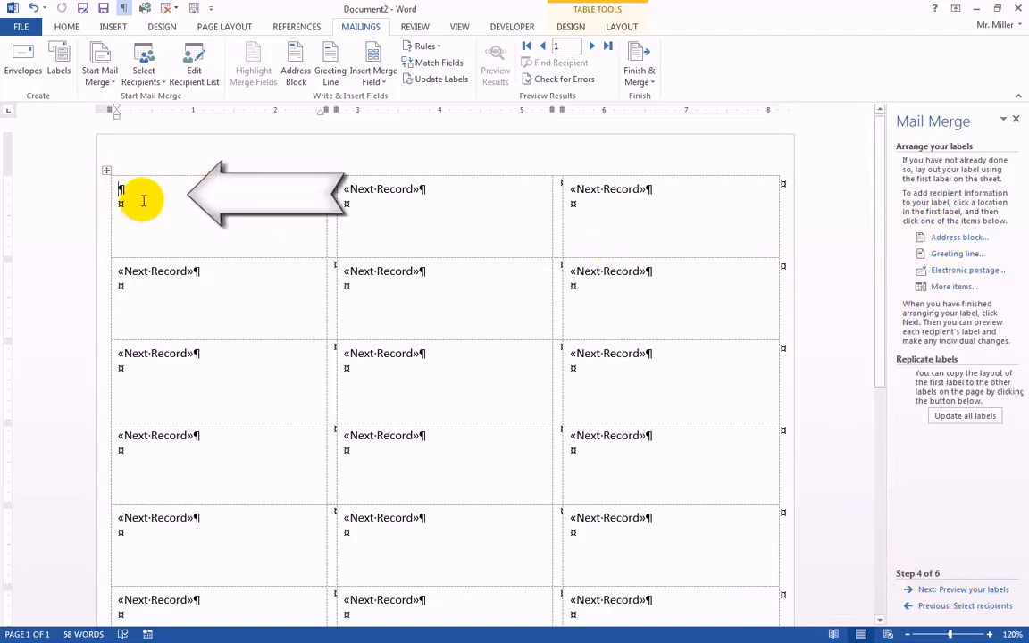
pyautogui.click(945, 237)
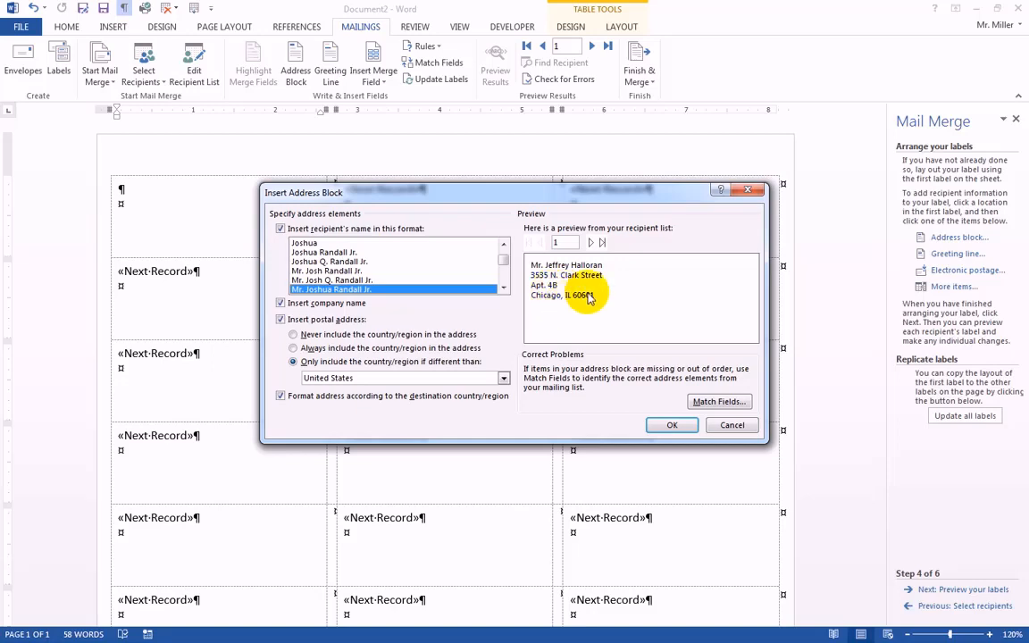
pyautogui.click(674, 426)
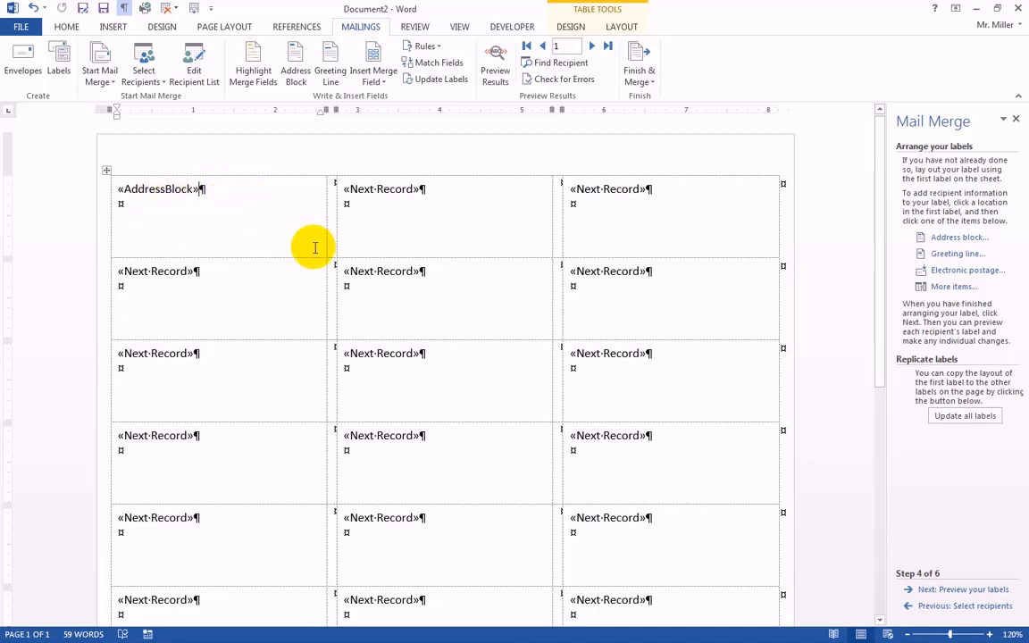
# Preview the labels and apply the No Spacing style to the whole address in the first label.
pyautogui.click(964, 590)
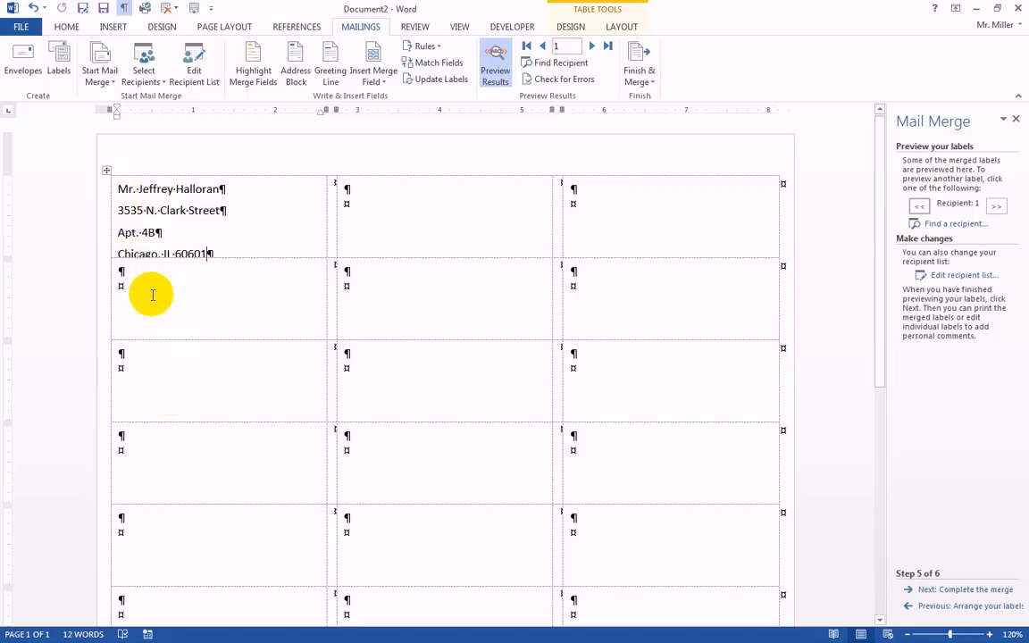
pyautogui.click(122, 188)
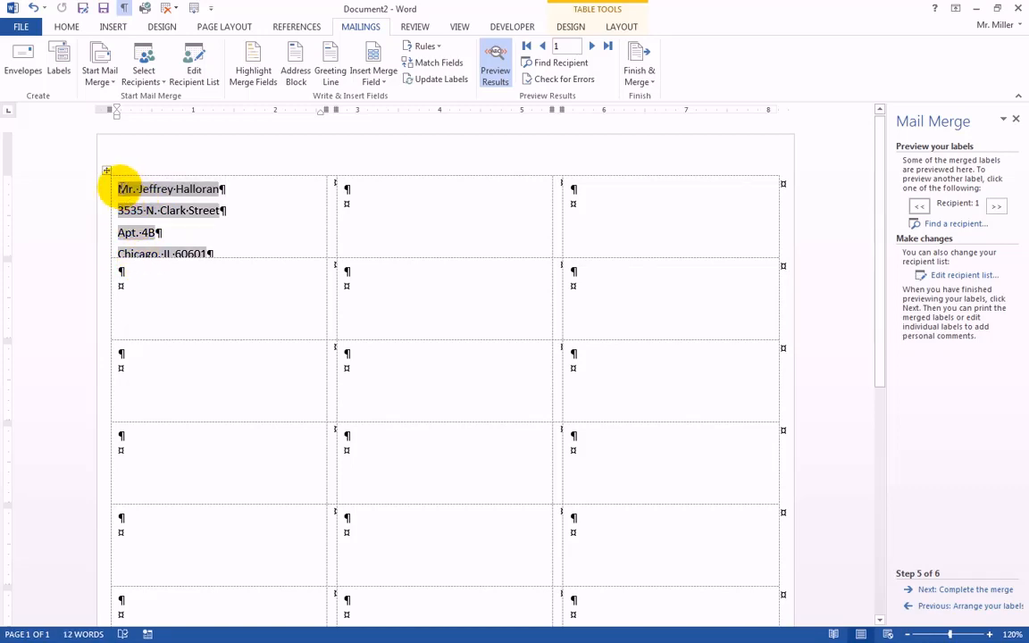
pyautogui.moveTo(128, 188); pyautogui.dragTo(220, 250)
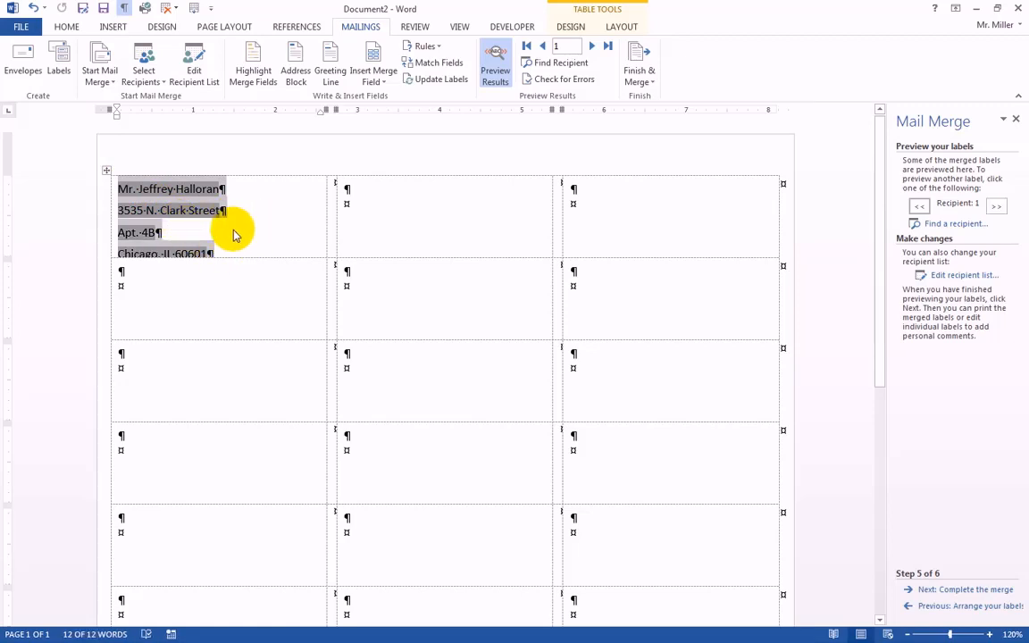
pyautogui.click(67, 27)
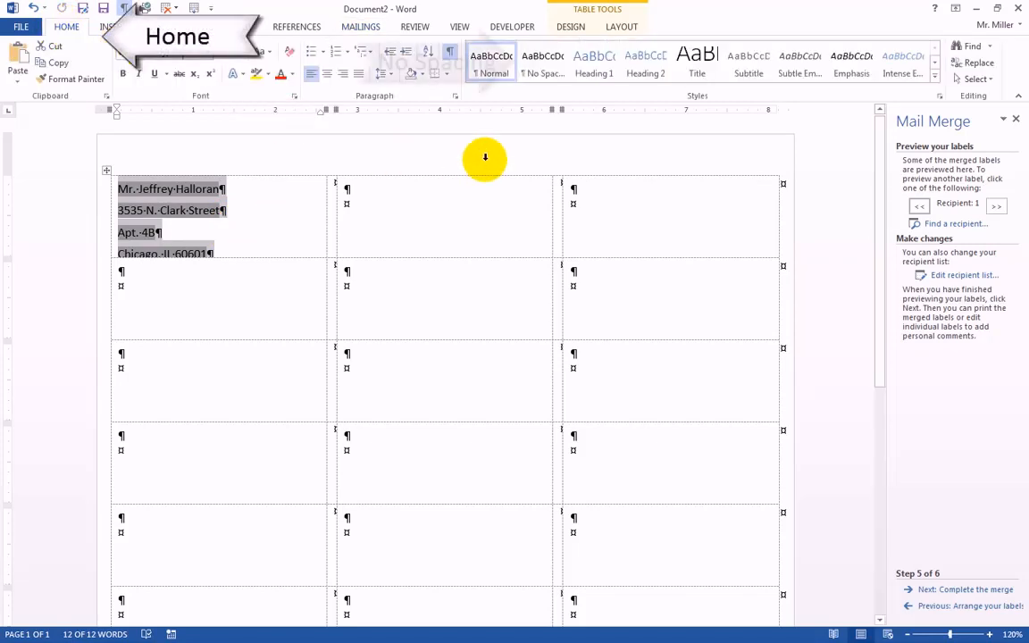
pyautogui.click(542, 72)
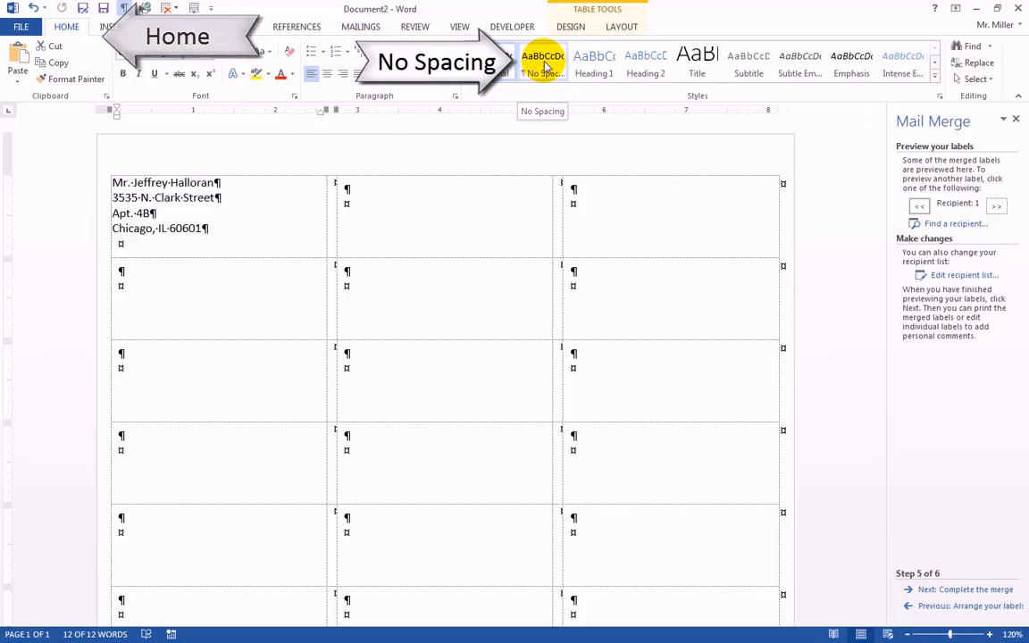
pyautogui.click(547, 68)
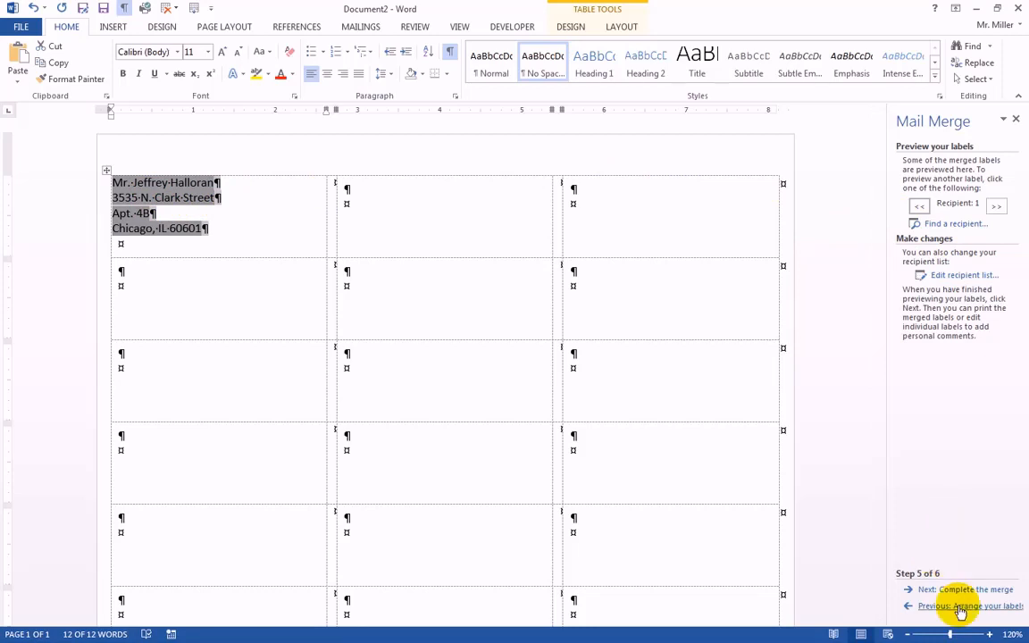
pyautogui.click(152, 212)
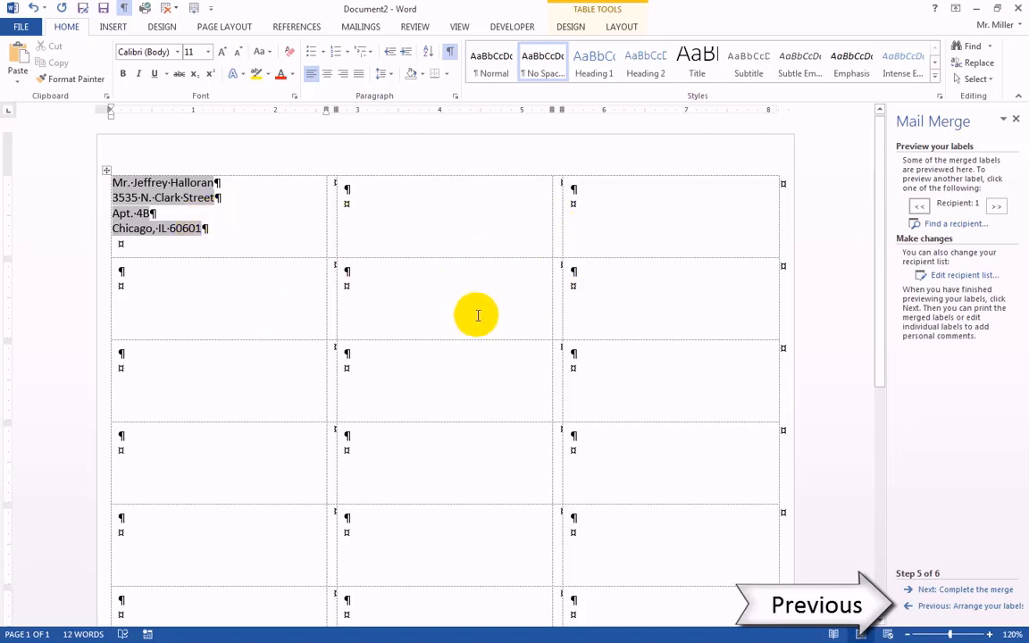
# Return to arranging the labels, replicate the first label's layout to all labels, and preview them.
pyautogui.click(952, 608)
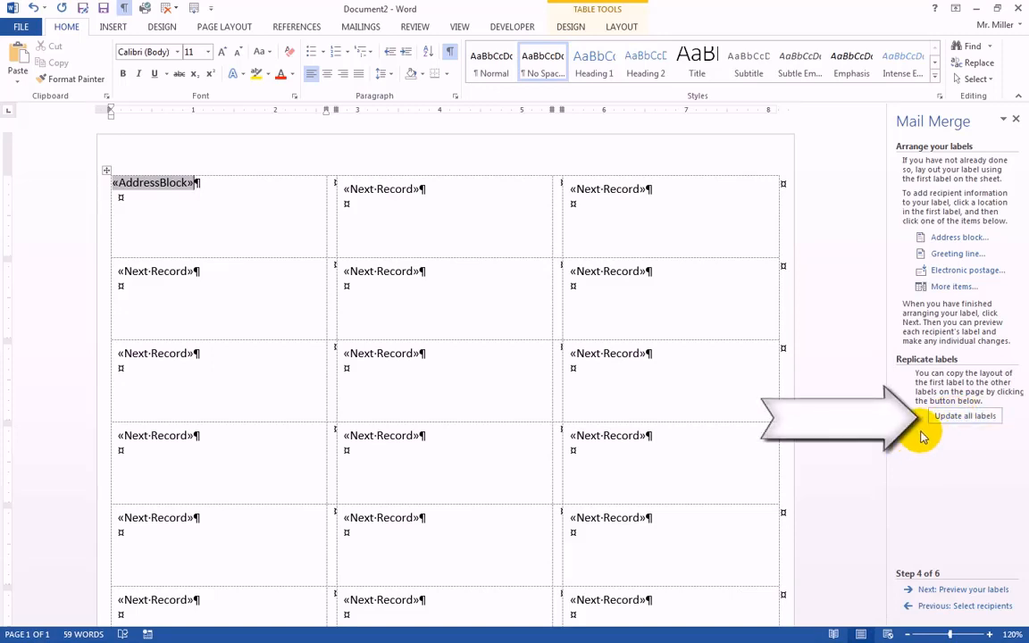
pyautogui.click(966, 418)
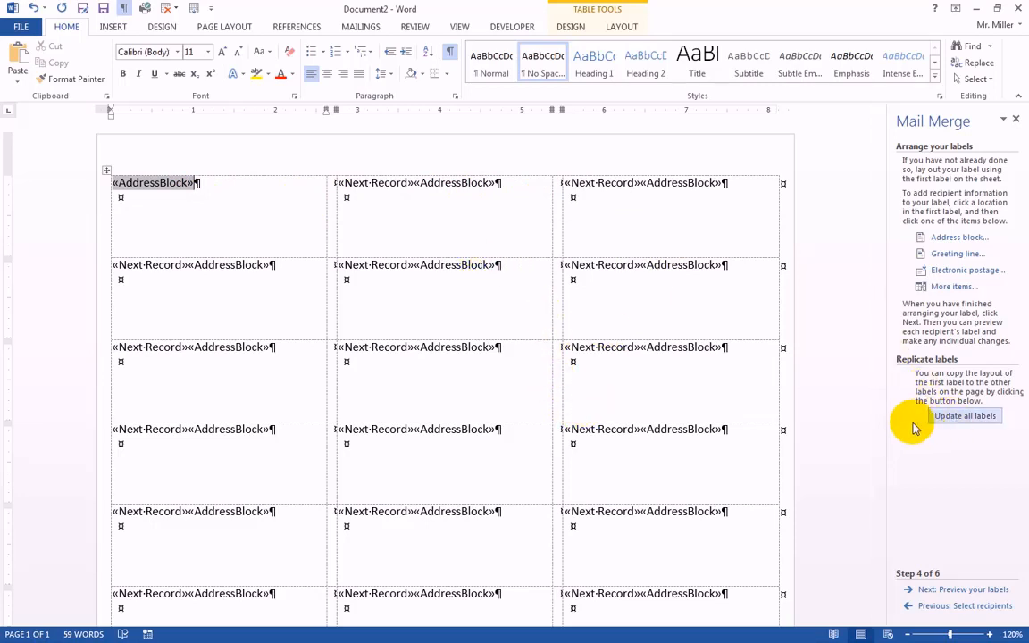
pyautogui.click(956, 592)
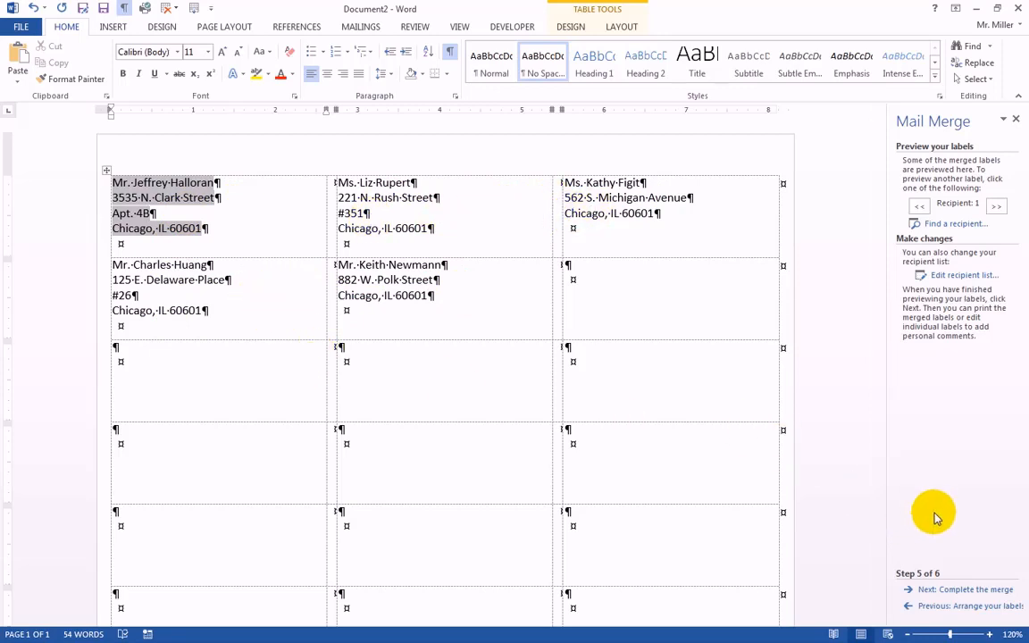
# Complete the merge by sending all records to a new document of individual labels.
pyautogui.click(972, 590)
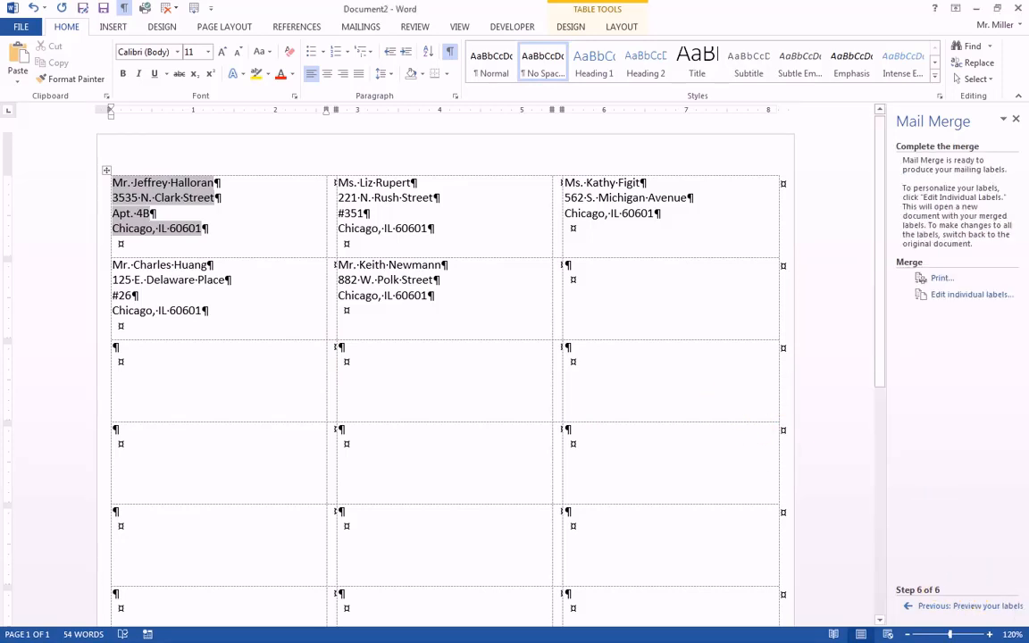
pyautogui.click(608, 290)
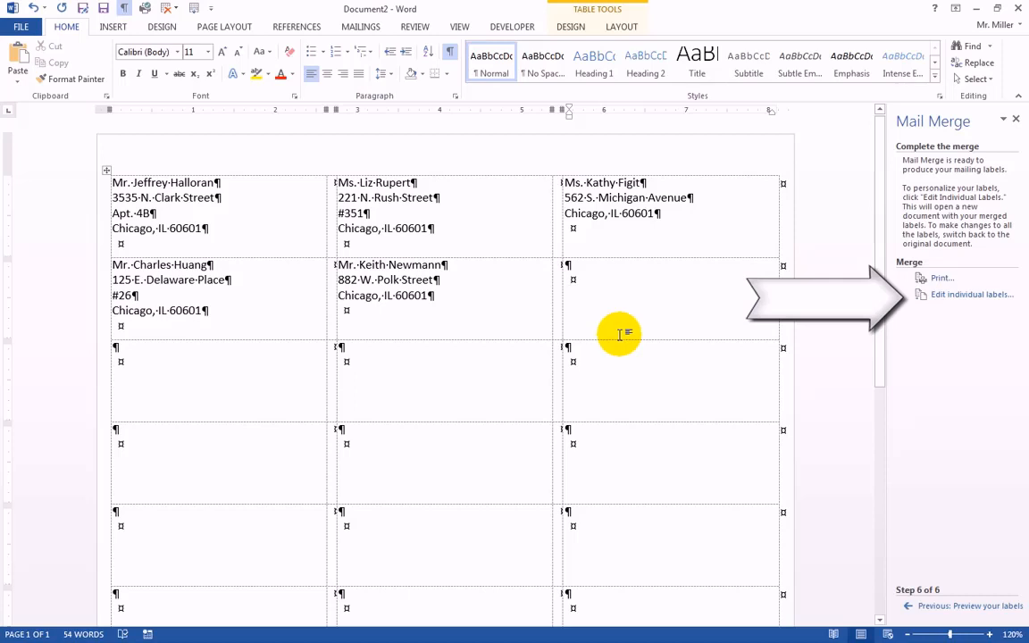
pyautogui.click(971, 296)
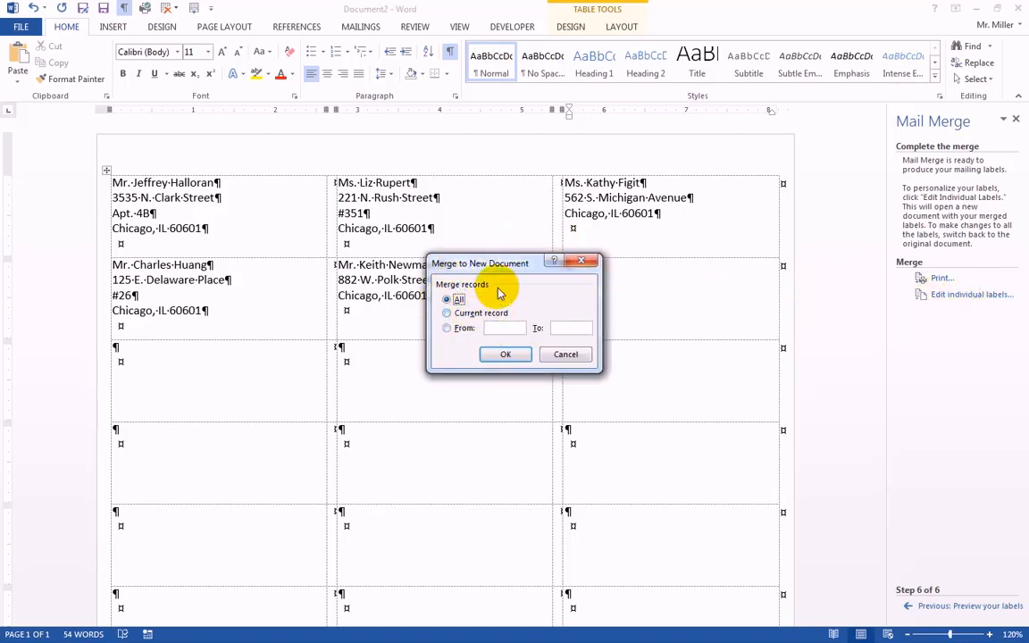
pyautogui.click(505, 355)
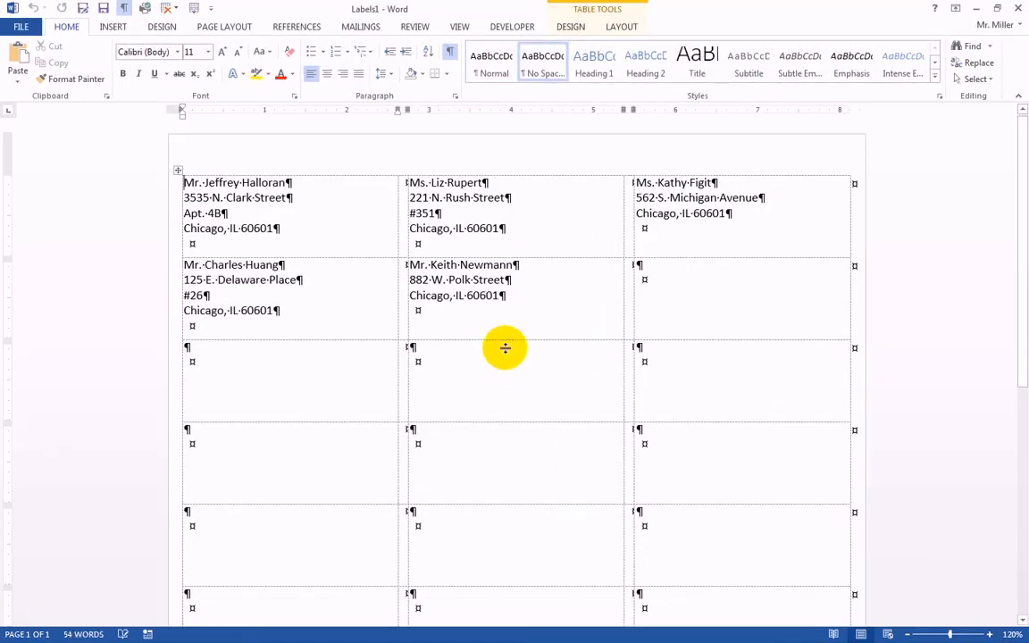
pyautogui.scroll(-1, 398, 292)
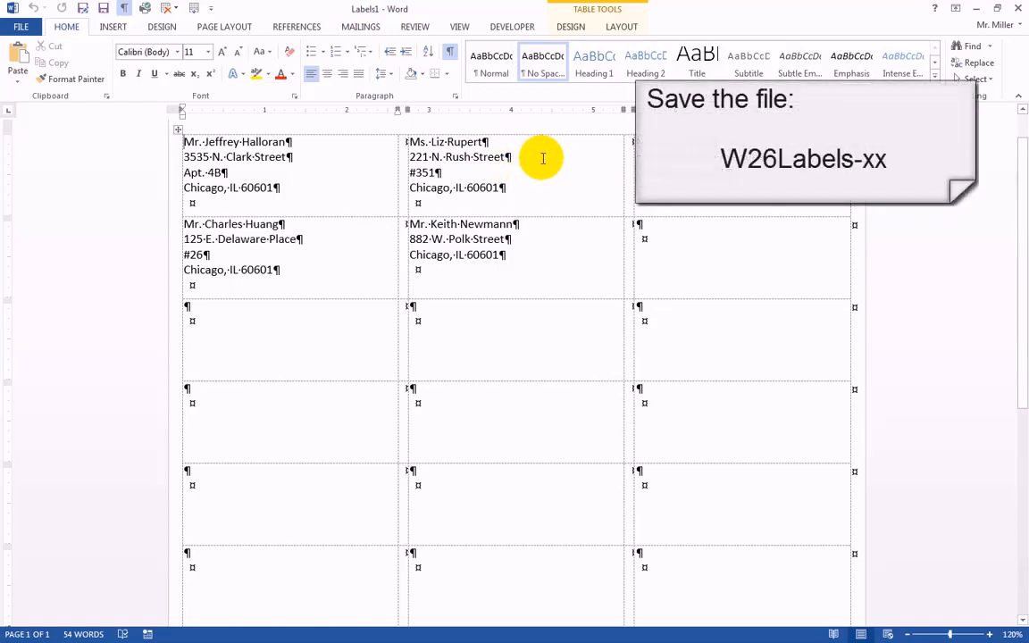
# Save the merged labels as W26Labels-sm in the Nov 23 folder of My Documents.
pyautogui.click(21, 28)
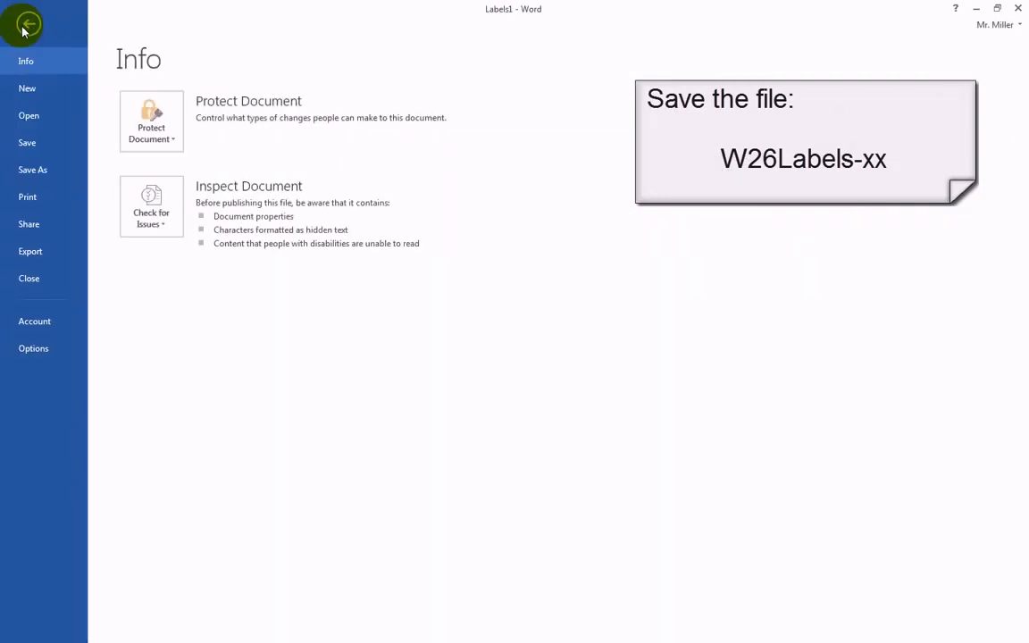
pyautogui.click(27, 170)
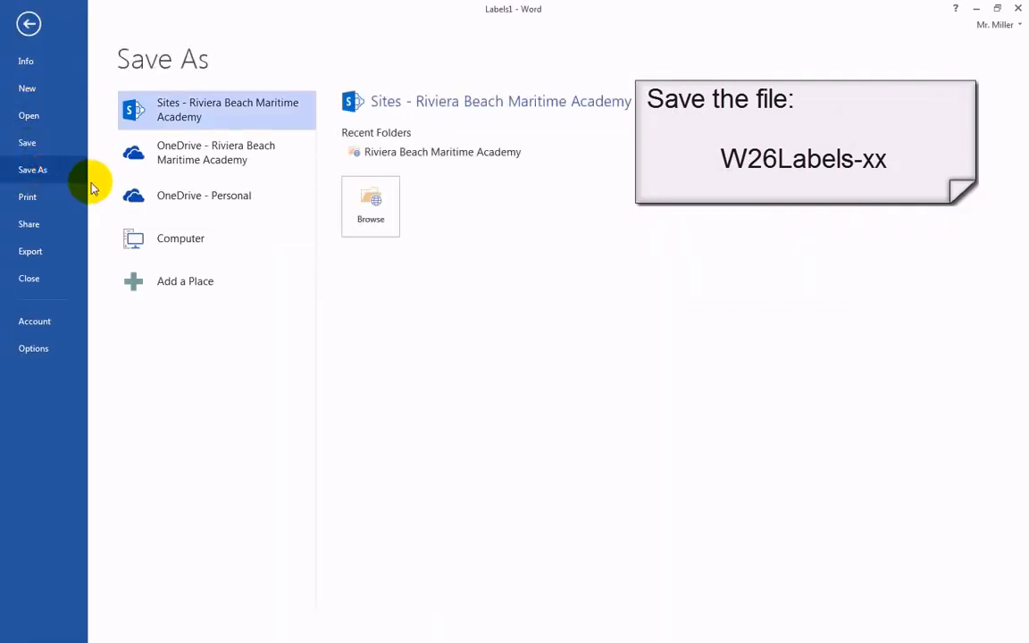
pyautogui.click(164, 245)
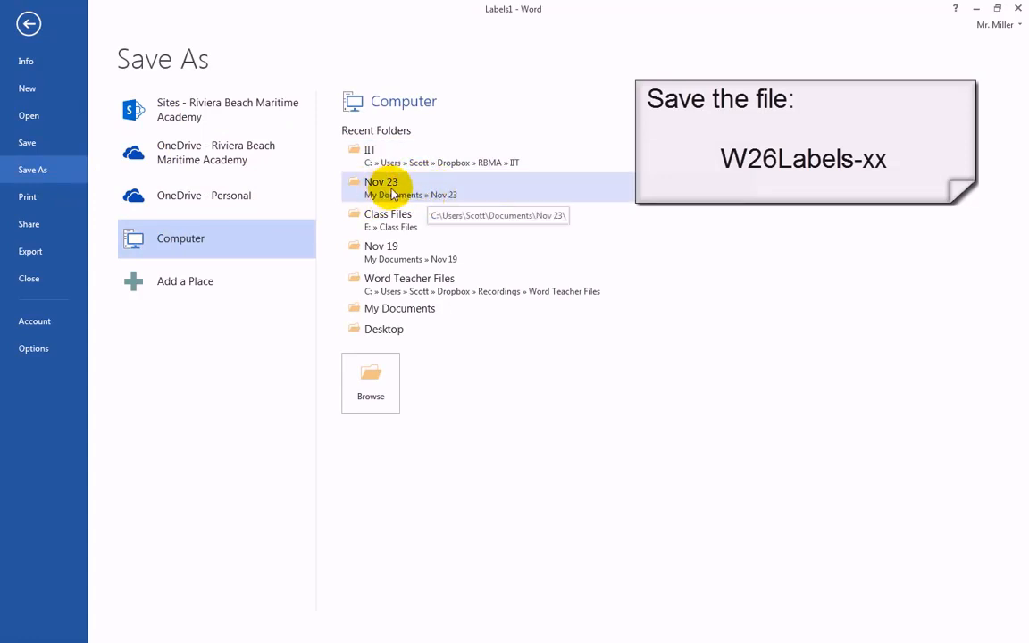
pyautogui.click(390, 190)
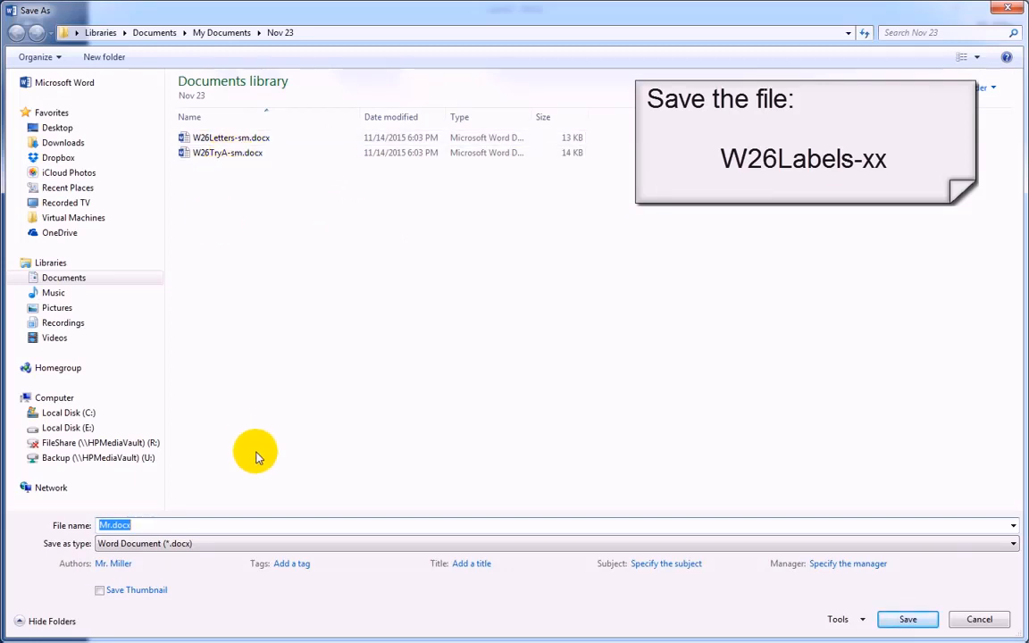
pyautogui.write('W2')
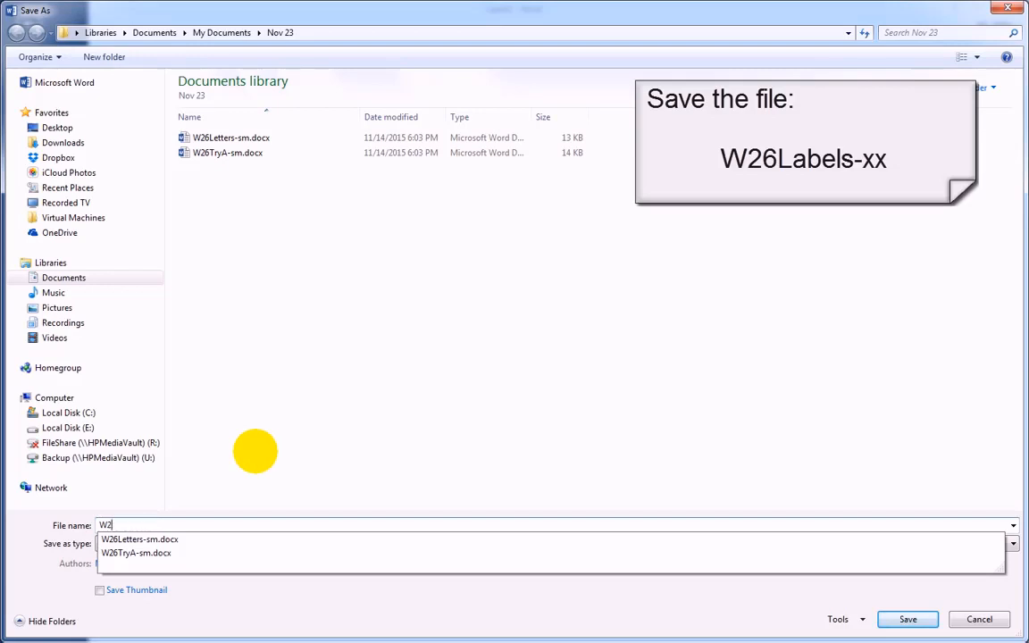
pyautogui.write('6L')
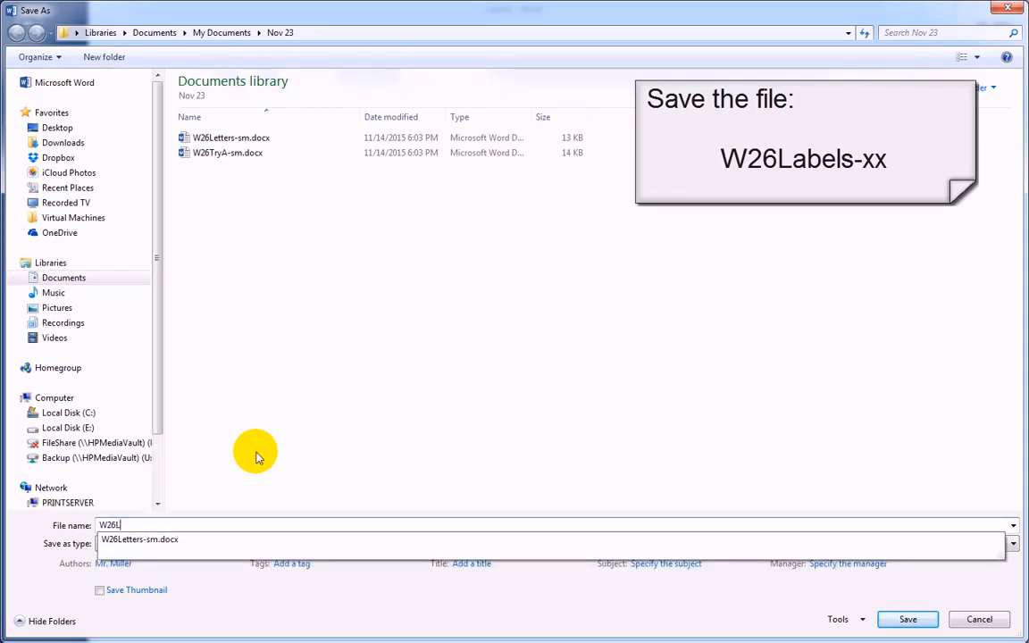
pyautogui.write('abels')
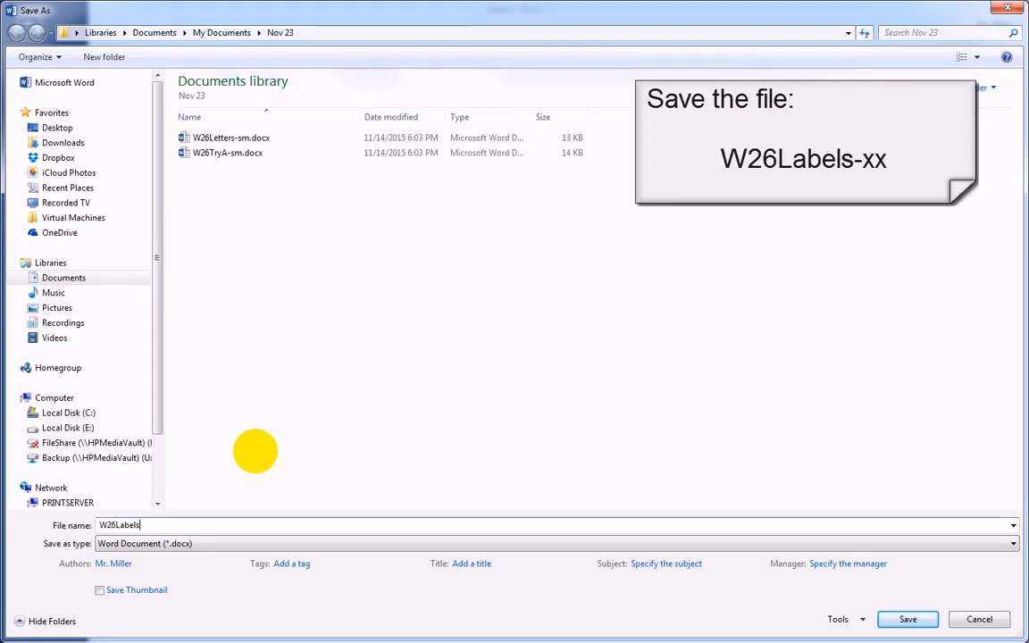
pyautogui.write('-')
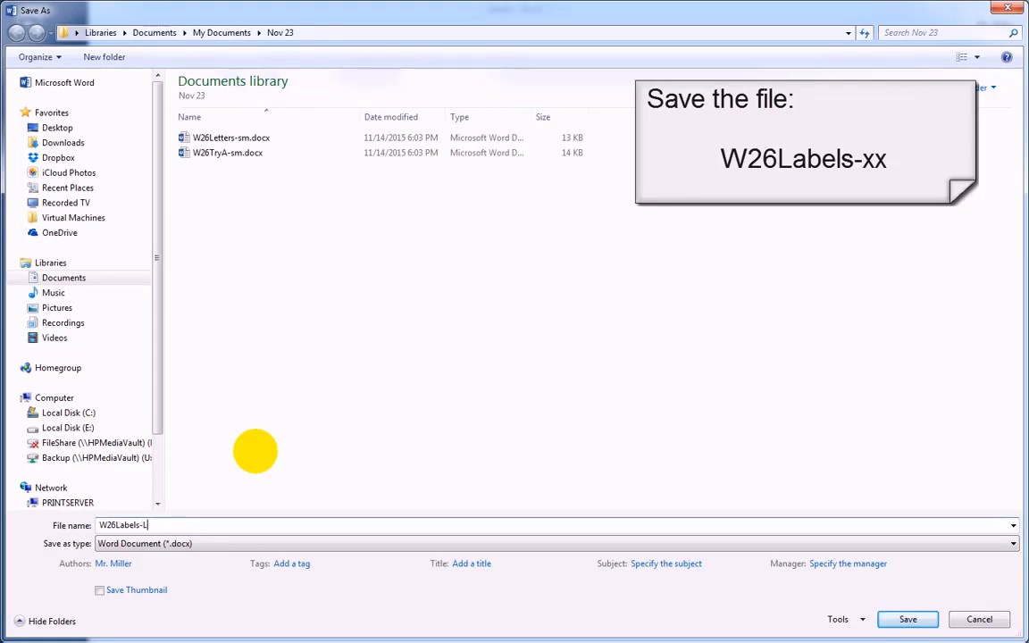
pyautogui.write('sm')
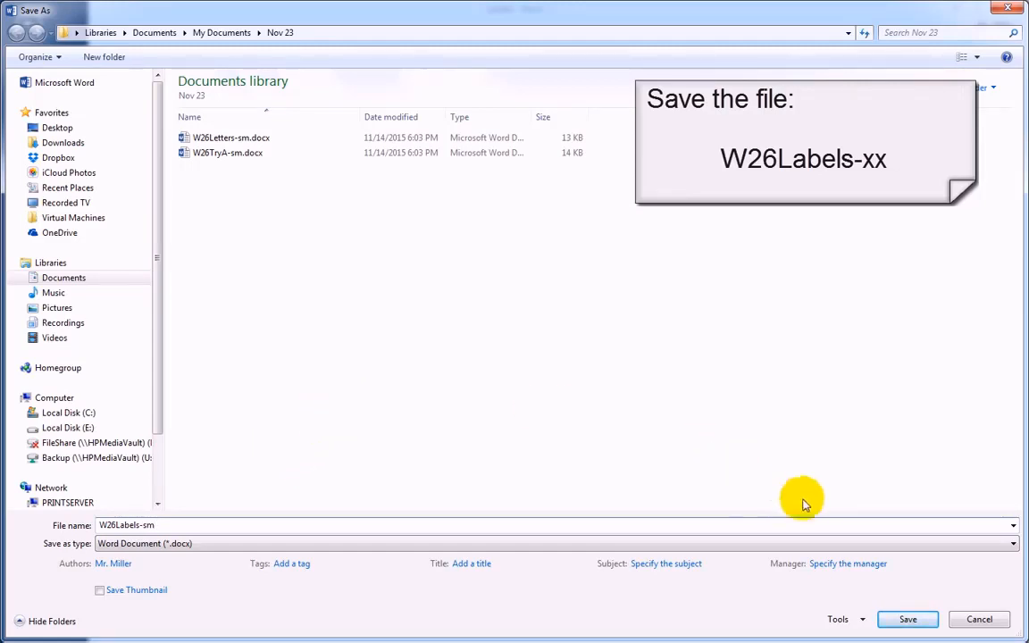
pyautogui.click(910, 620)
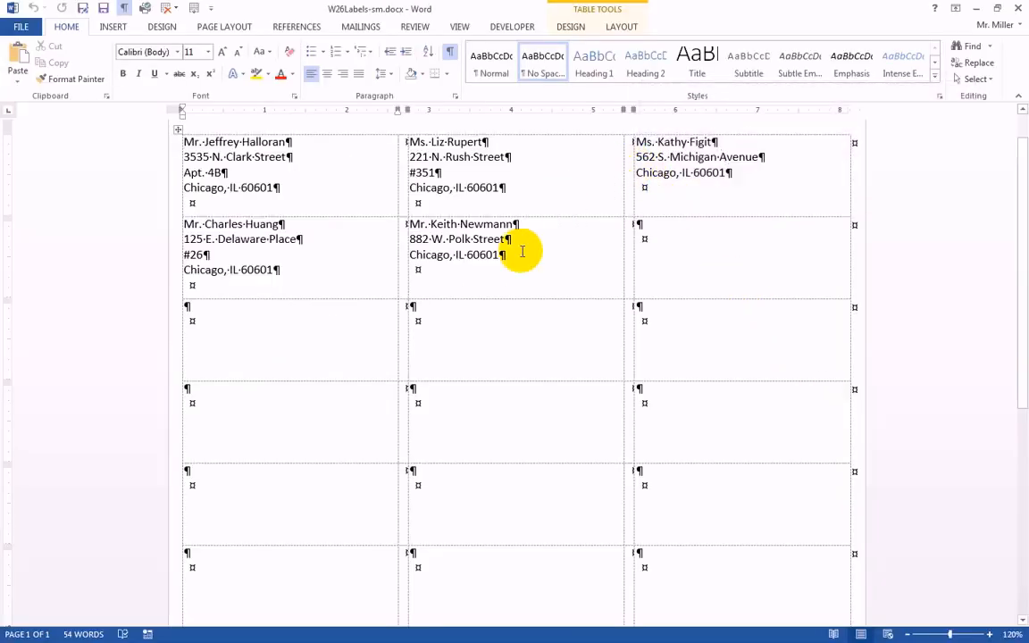
# Close W26Labels-sm and the main label document, discarding the changes to Document2.
pyautogui.click(1020, 9)
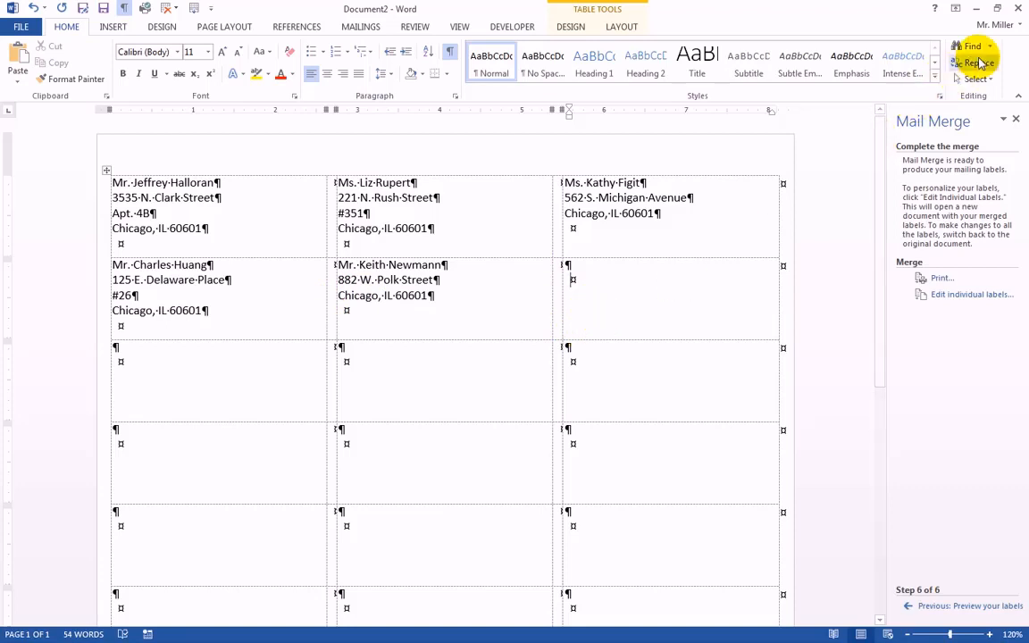
pyautogui.click(1018, 10)
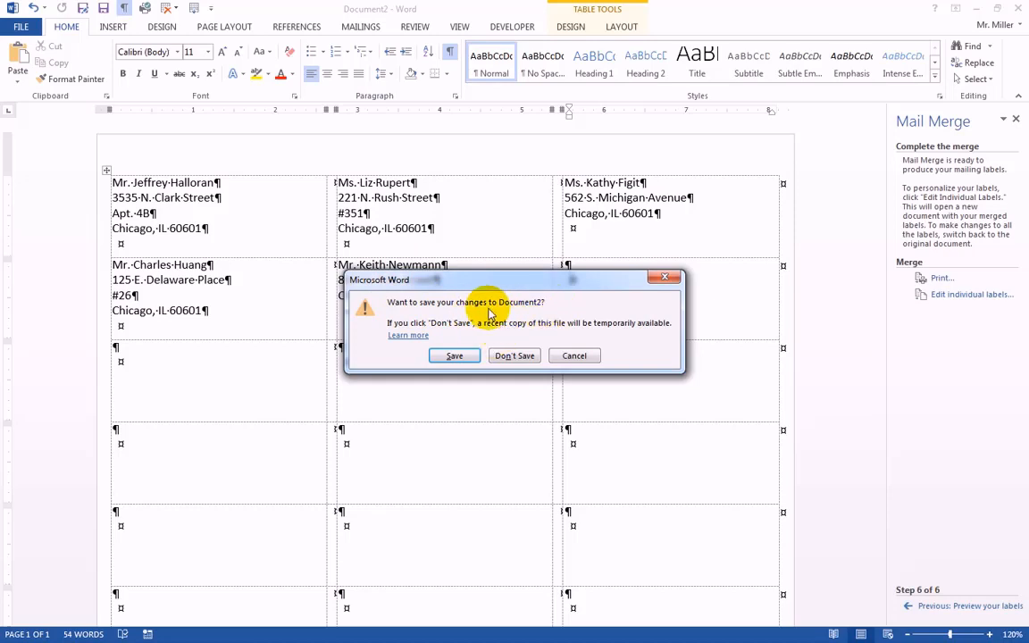
pyautogui.click(515, 357)
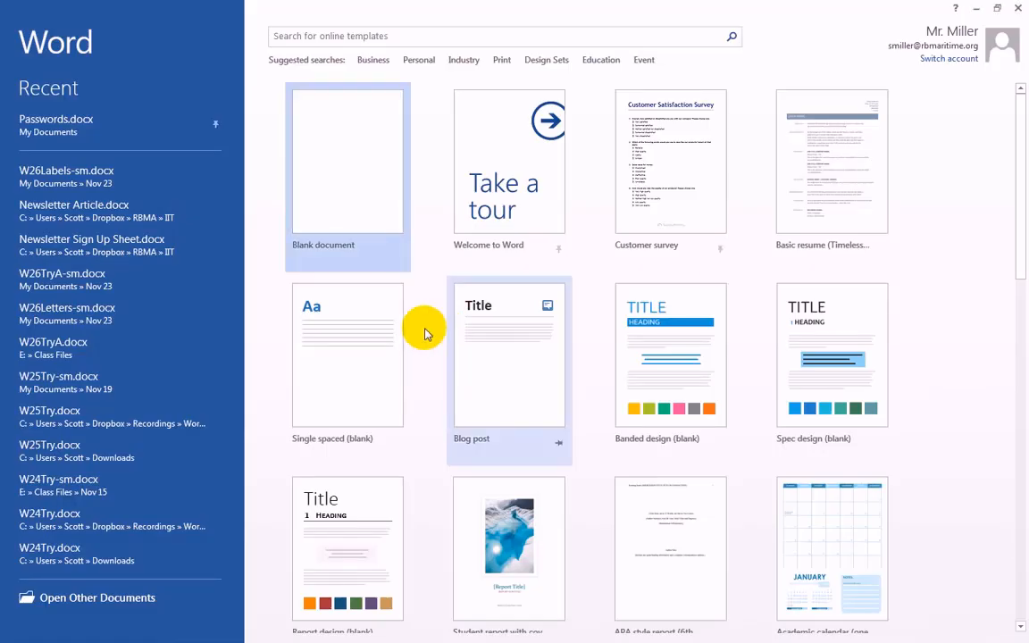
# Create a blank document and start typing a new address list for the mail merge recipients.
pyautogui.click(327, 165)
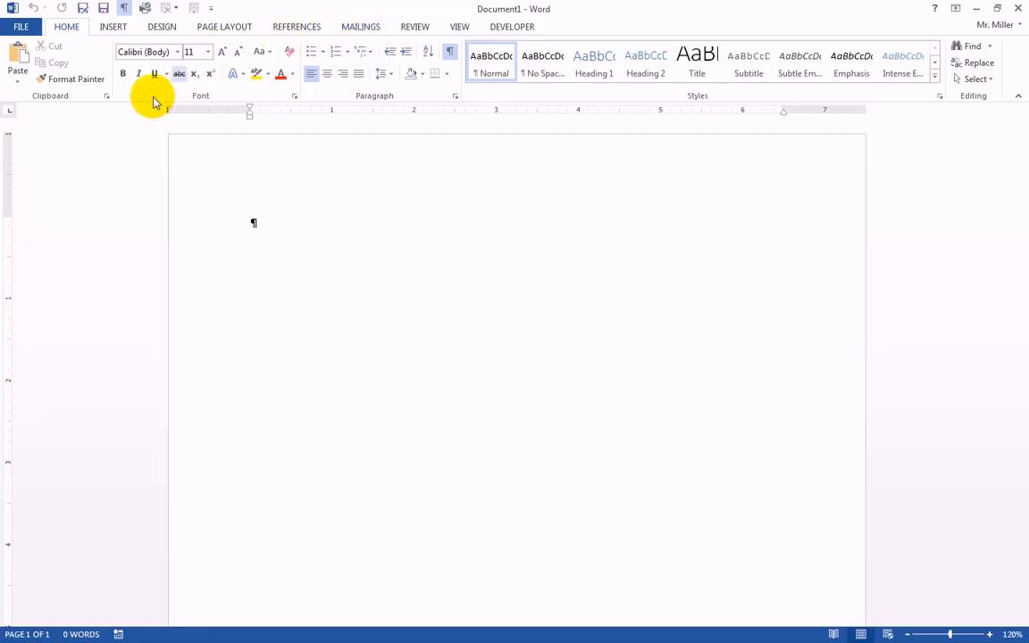
pyautogui.click(359, 27)
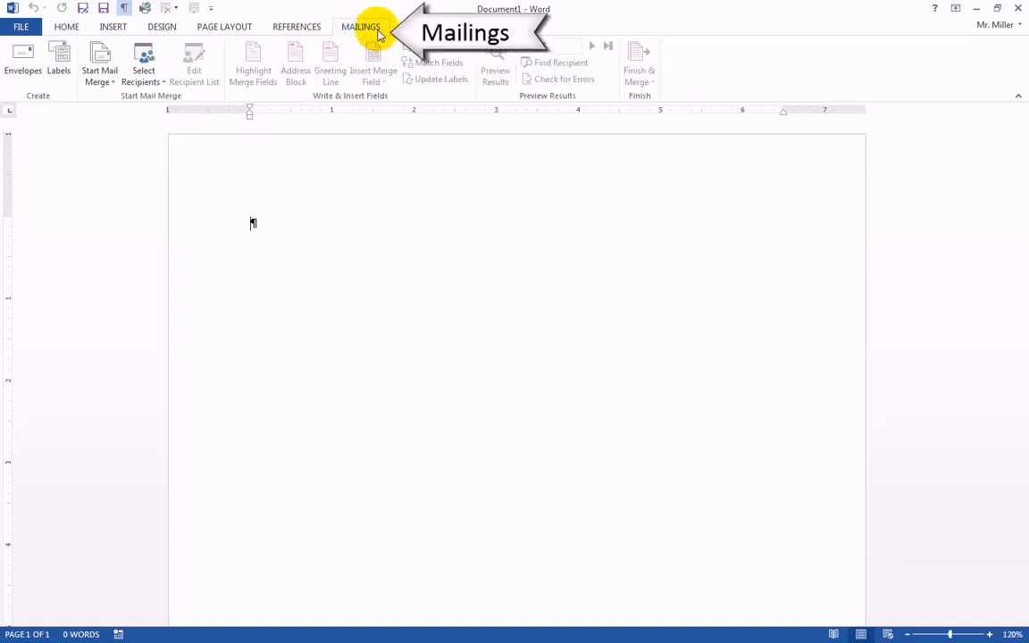
pyautogui.click(143, 83)
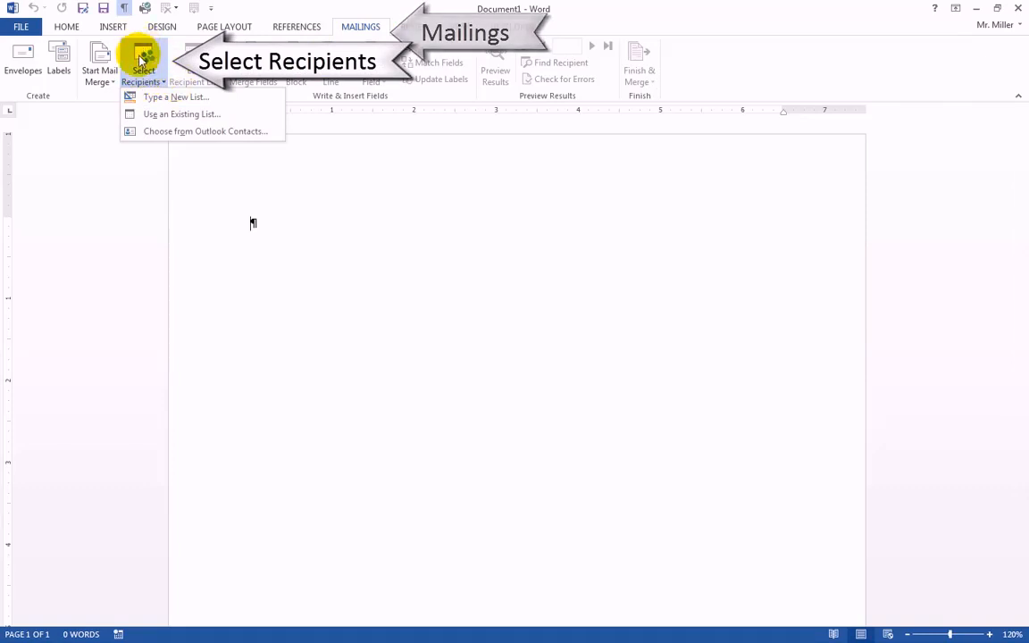
pyautogui.click(102, 76)
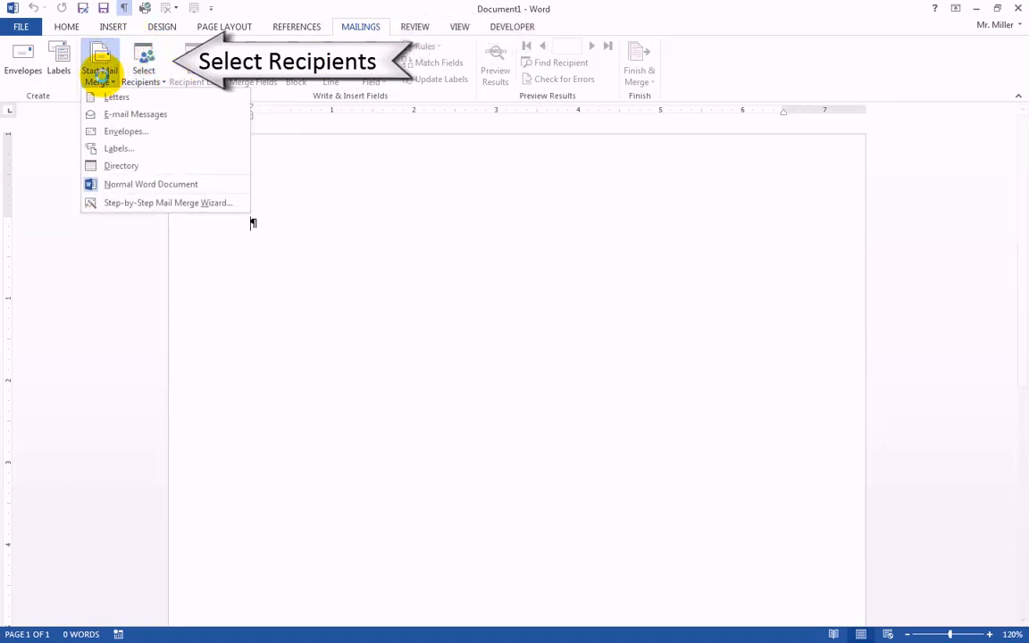
pyautogui.click(140, 71)
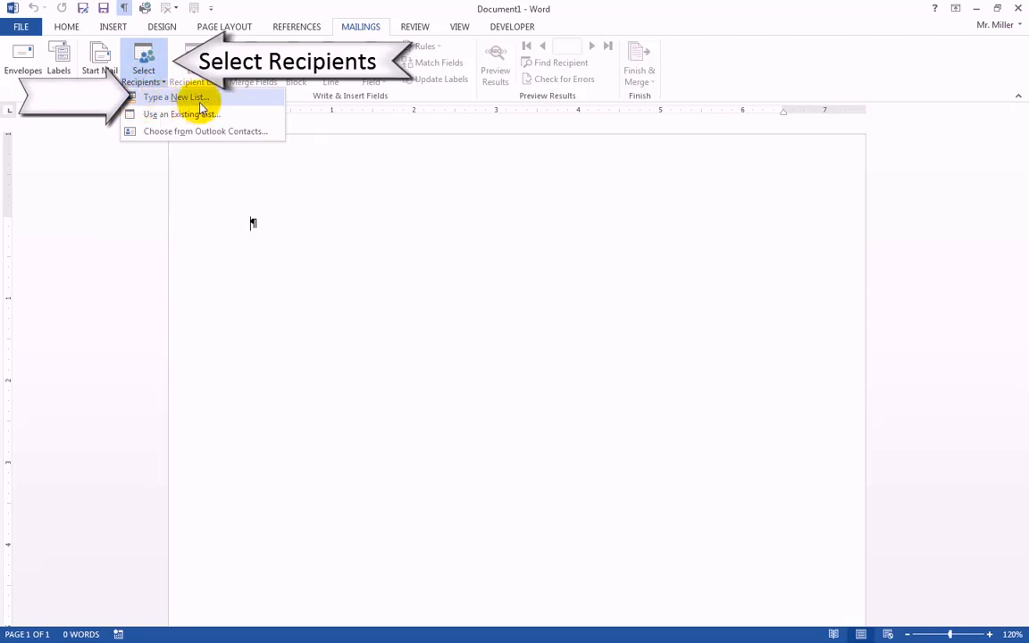
pyautogui.click(169, 103)
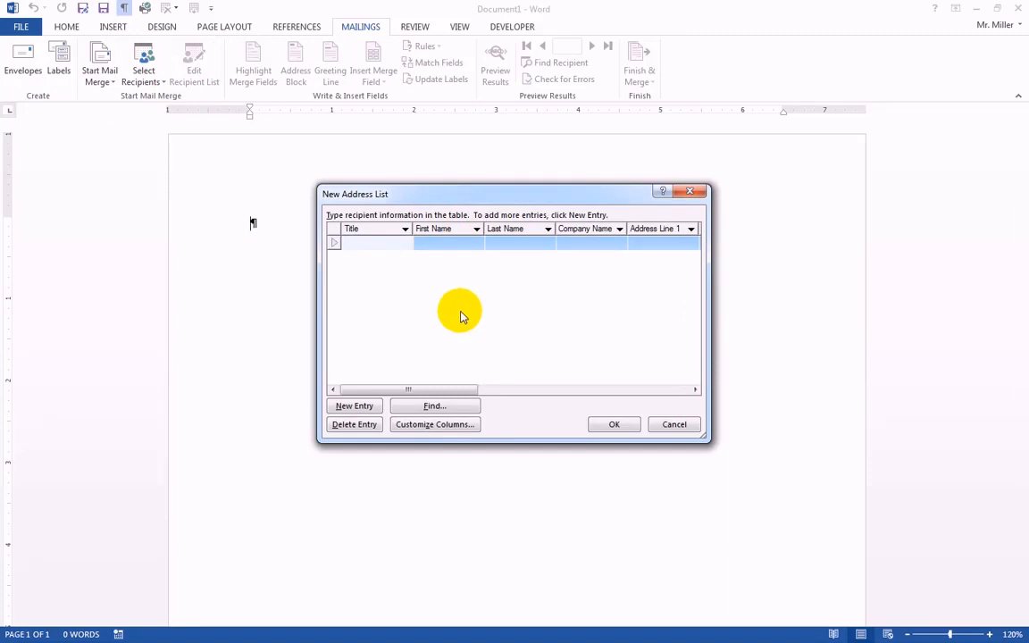
pyautogui.click(533, 197)
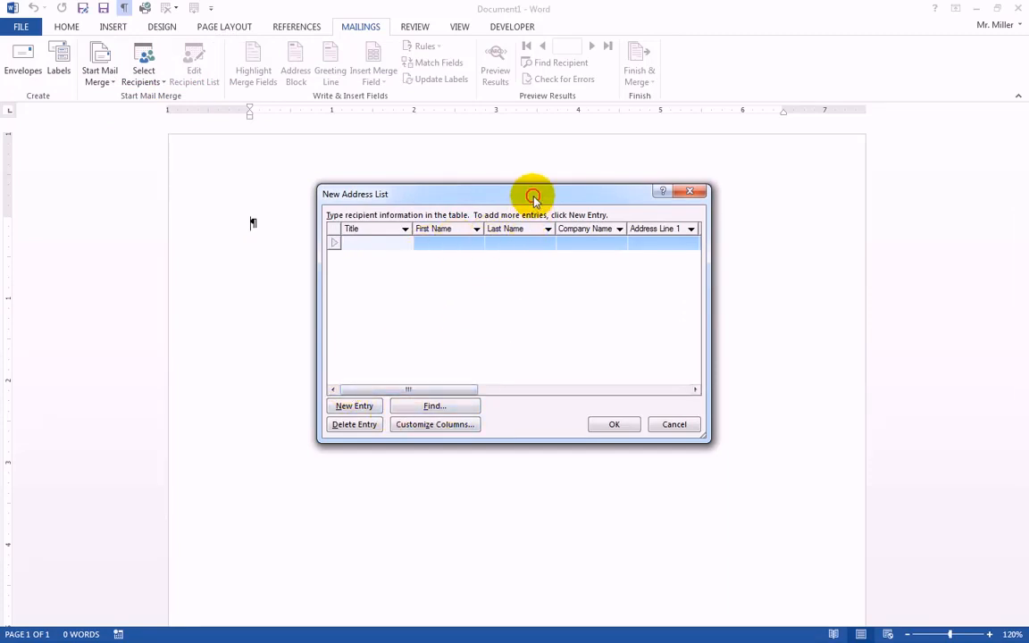
pyautogui.moveTo(534, 196); pyautogui.dragTo(496, 196)
# Enter the title Mr. and the recipient's first and last name in the first entry of the address list.
pyautogui.click(309, 241)
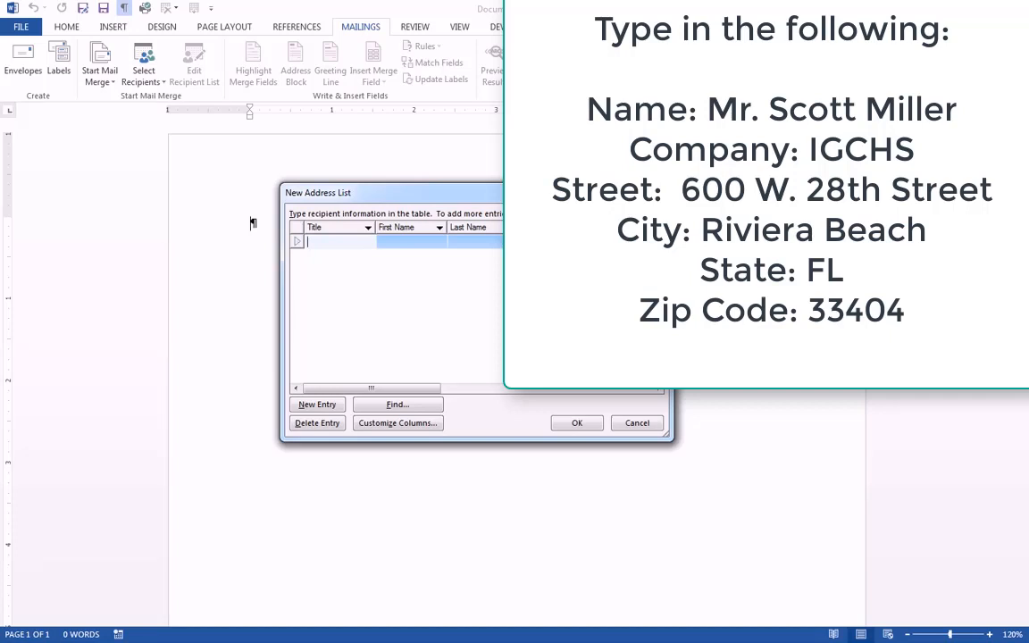
pyautogui.write('Mr.')
pyautogui.press('Tab')
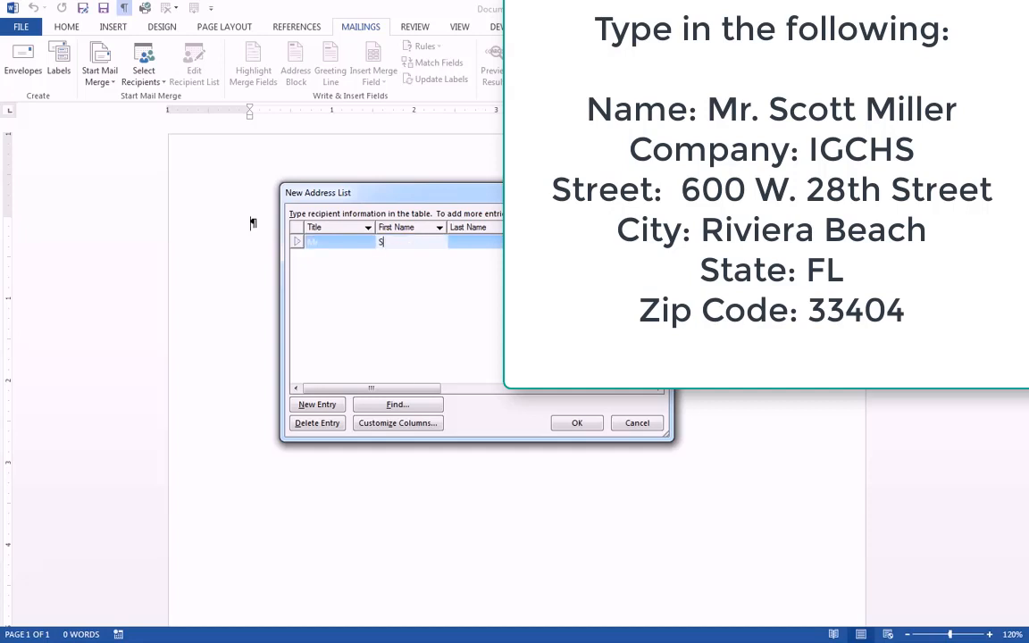
pyautogui.press('Tab')
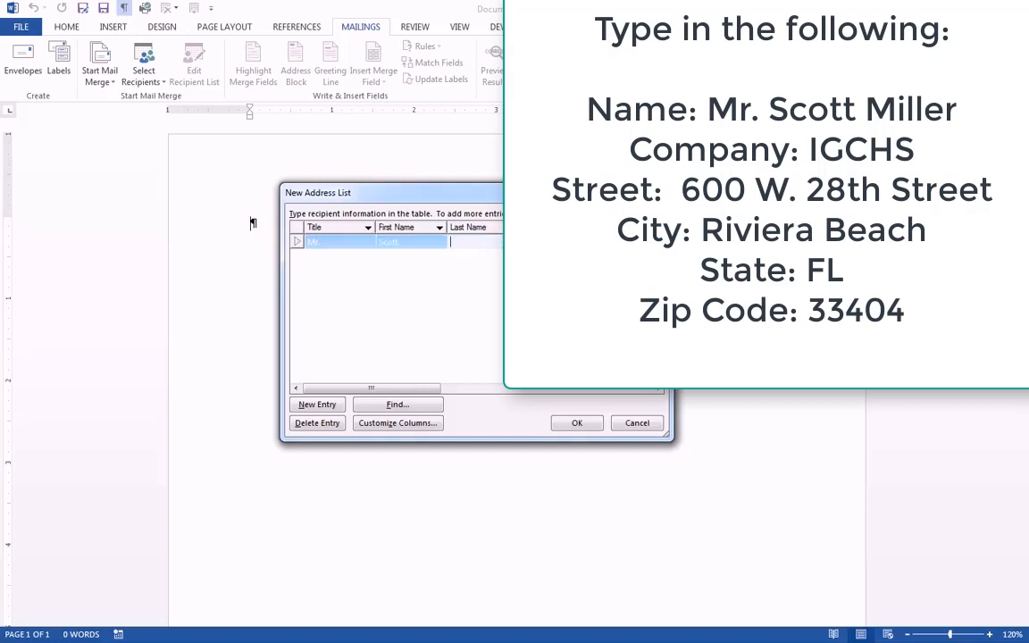
pyautogui.press('Tab')
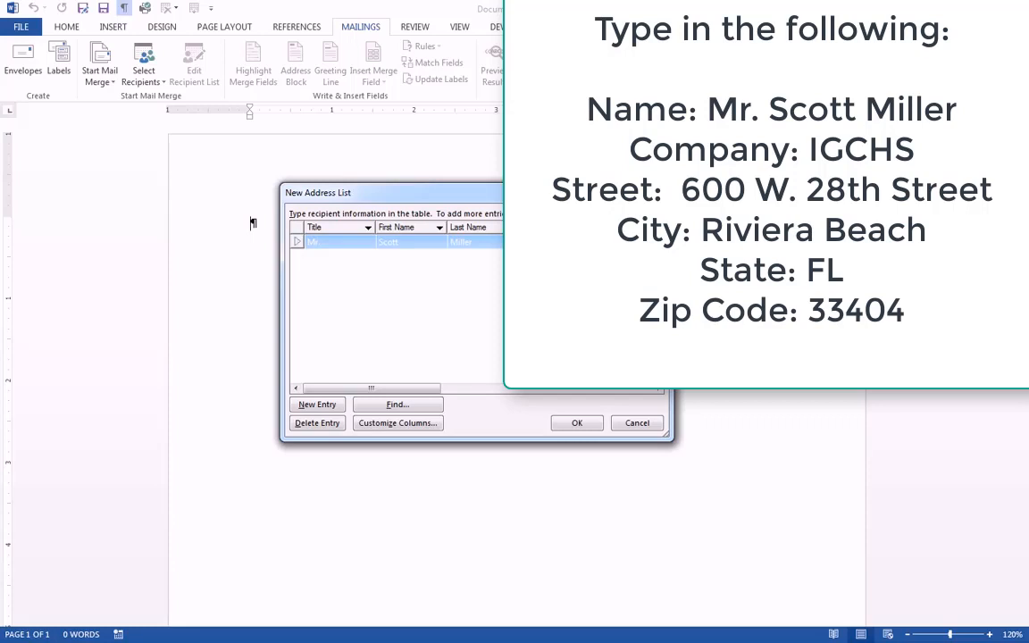
# Fill in the first entry's company name RBMA and the recipient's postal address, and add a second, blank entry.
pyautogui.press('Tab')
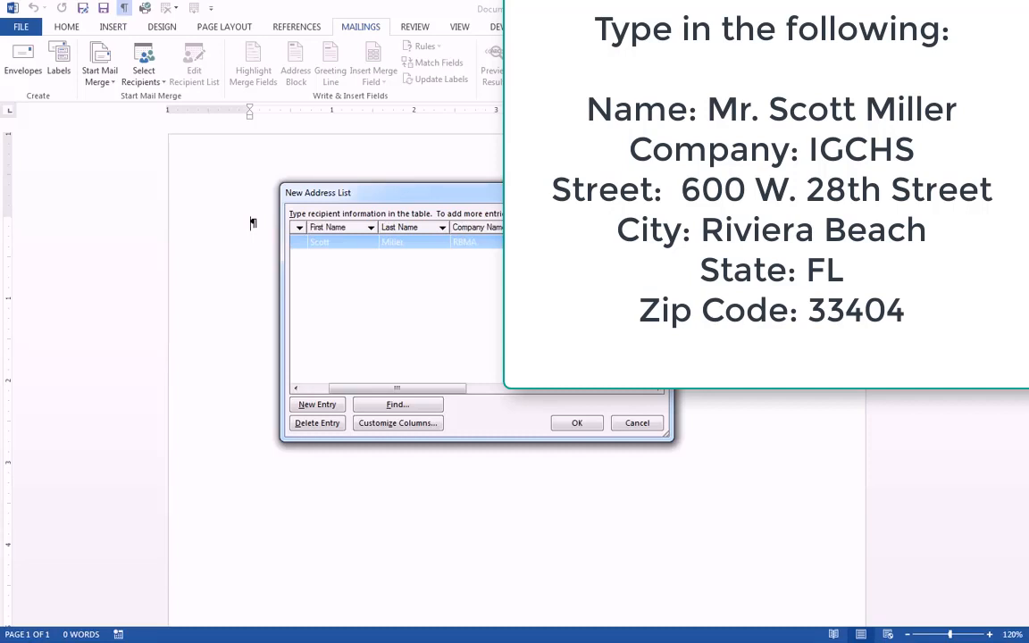
pyautogui.press('Tab')
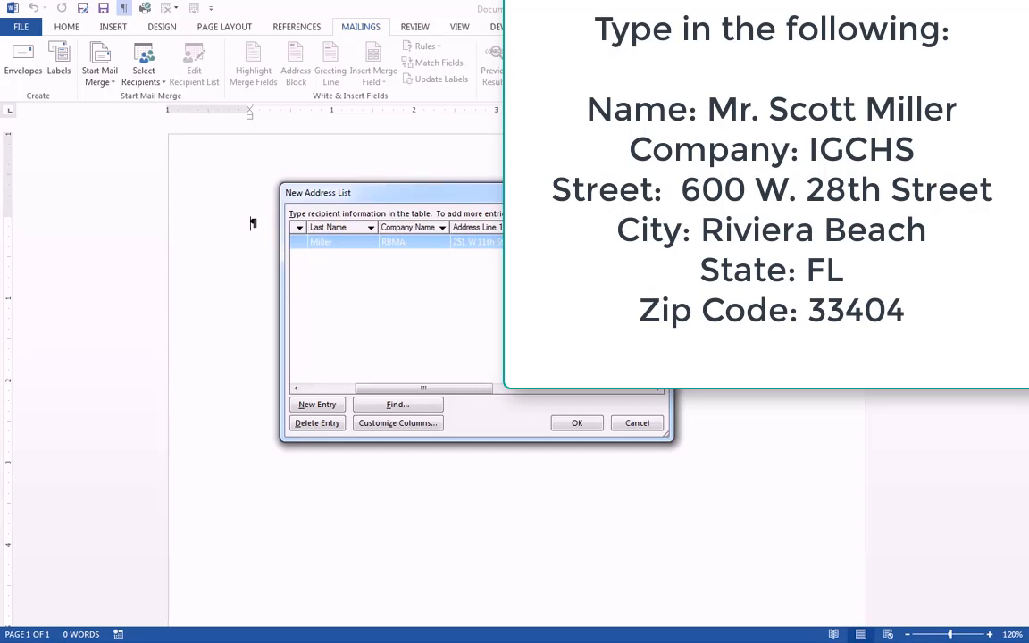
pyautogui.press('Tab')
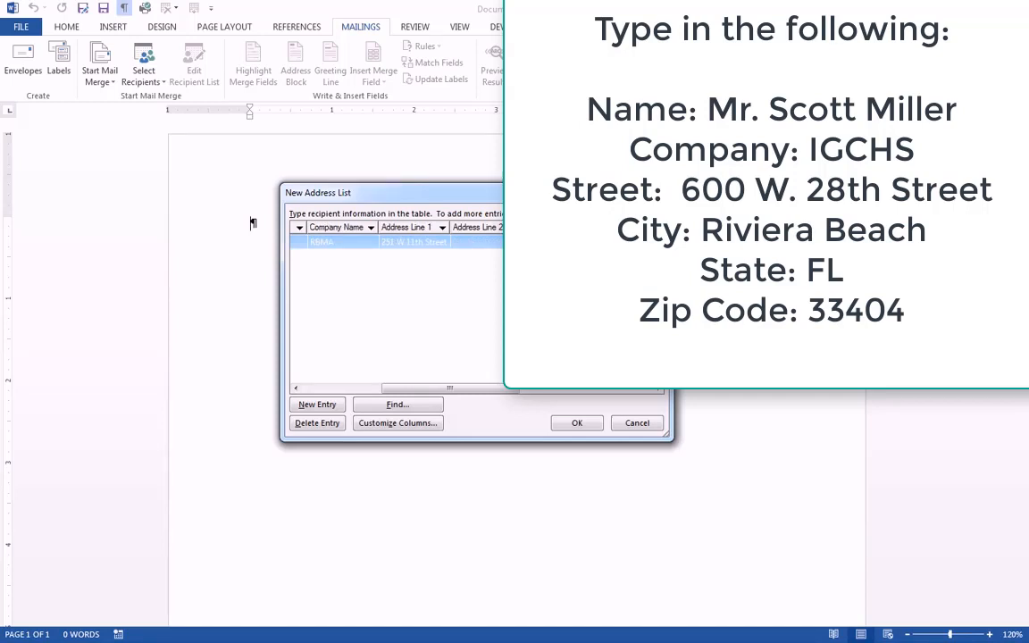
pyautogui.press('Tab')
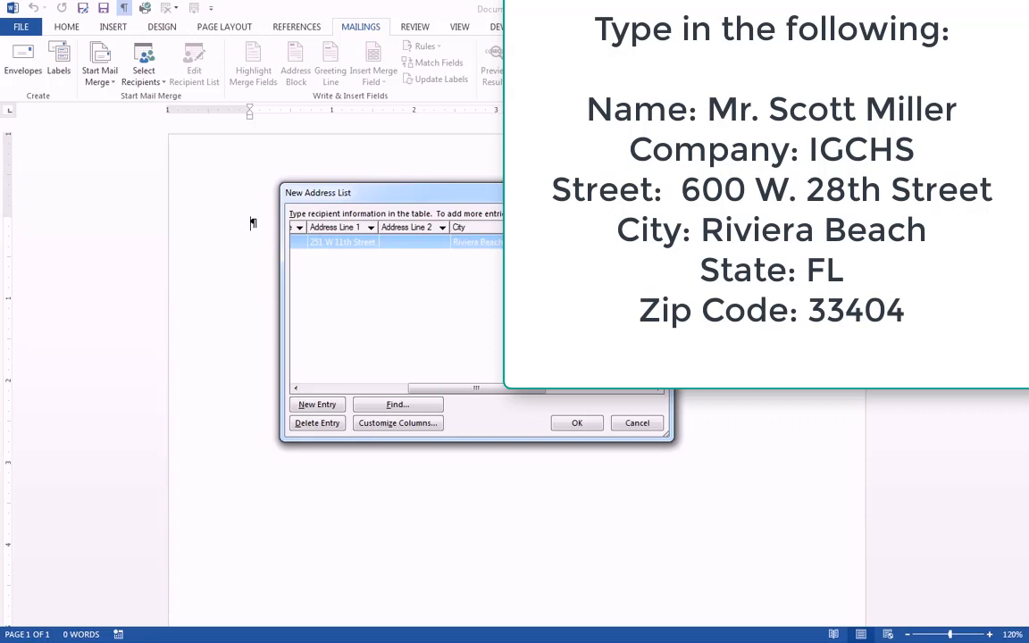
pyautogui.click(317, 407)
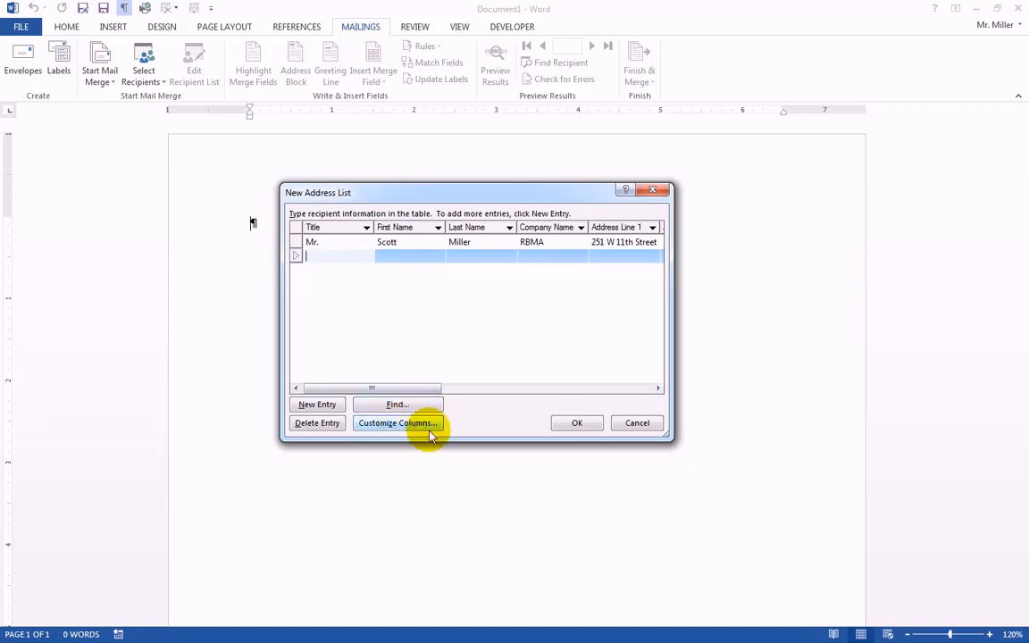
# Finish the address list and save it as W26Names-sm in the Nov 23 folder of the Documents library.
pyautogui.click(576, 423)
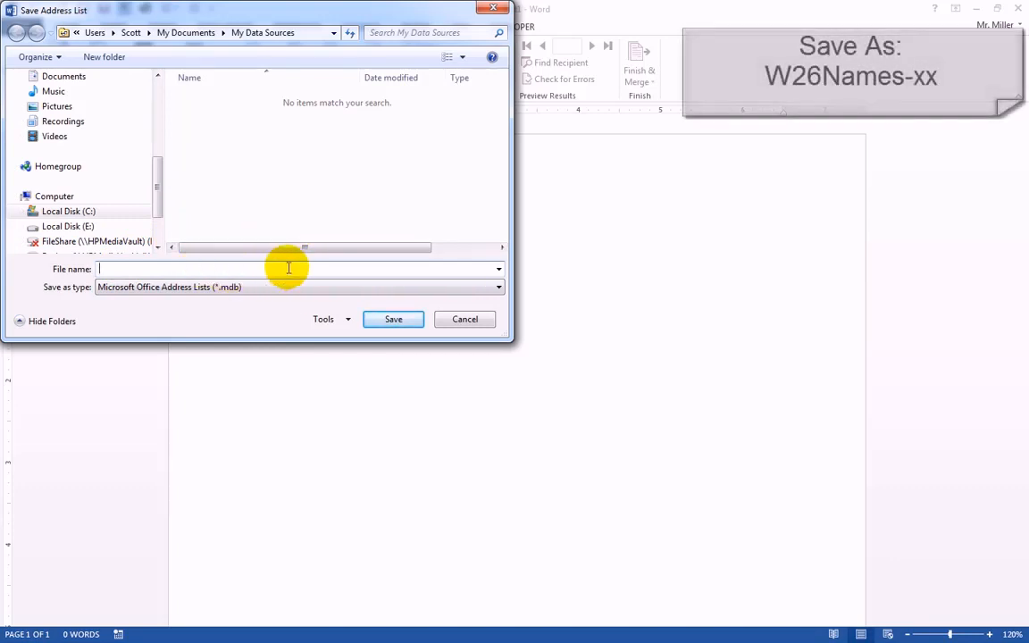
pyautogui.moveTo(157, 185); pyautogui.dragTo(160, 168)
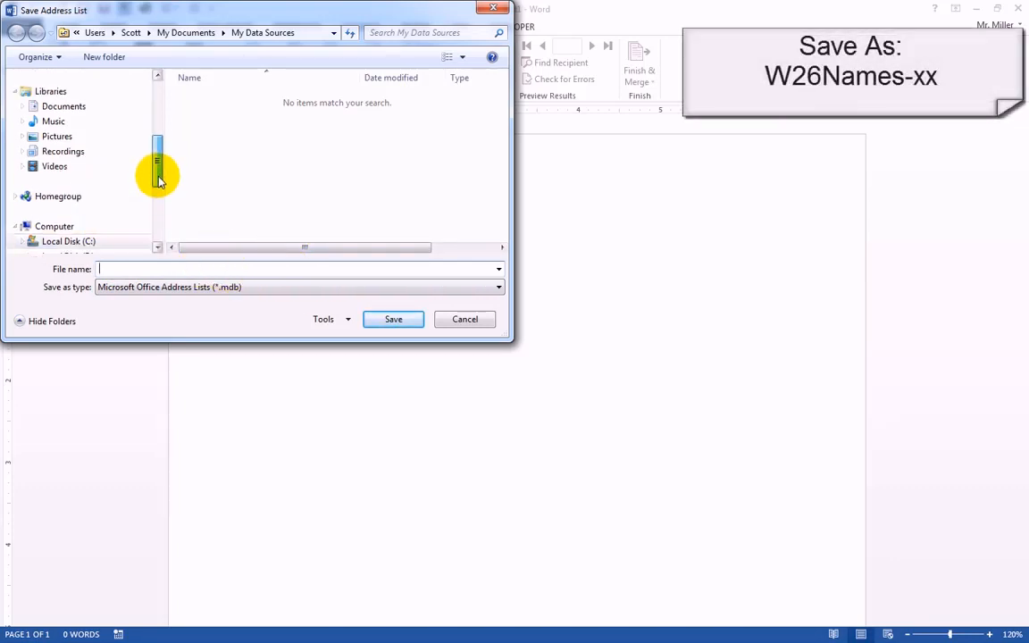
pyautogui.click(62, 109)
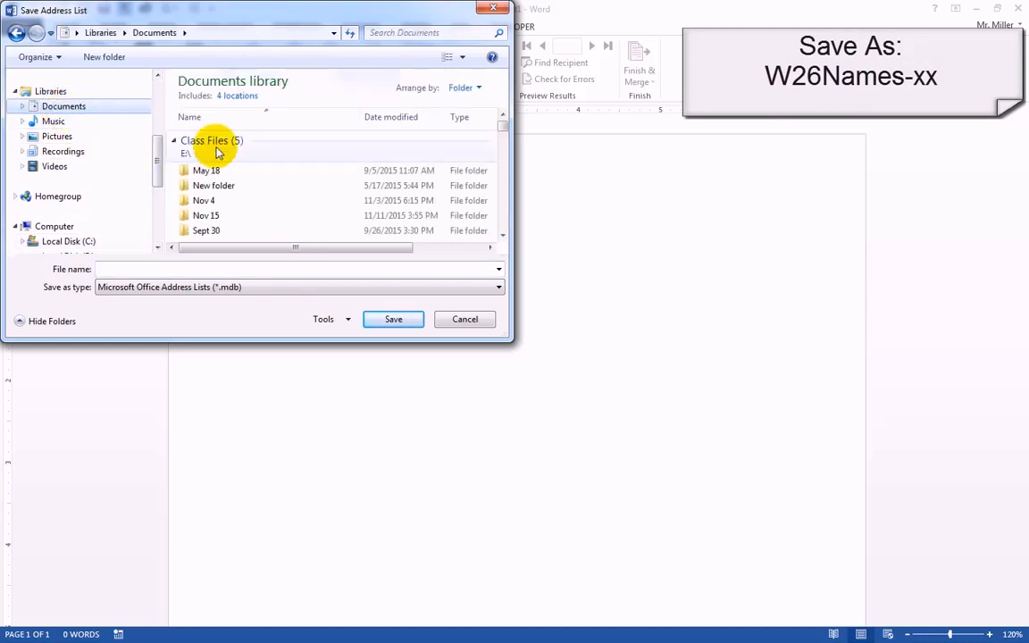
pyautogui.click(503, 235)
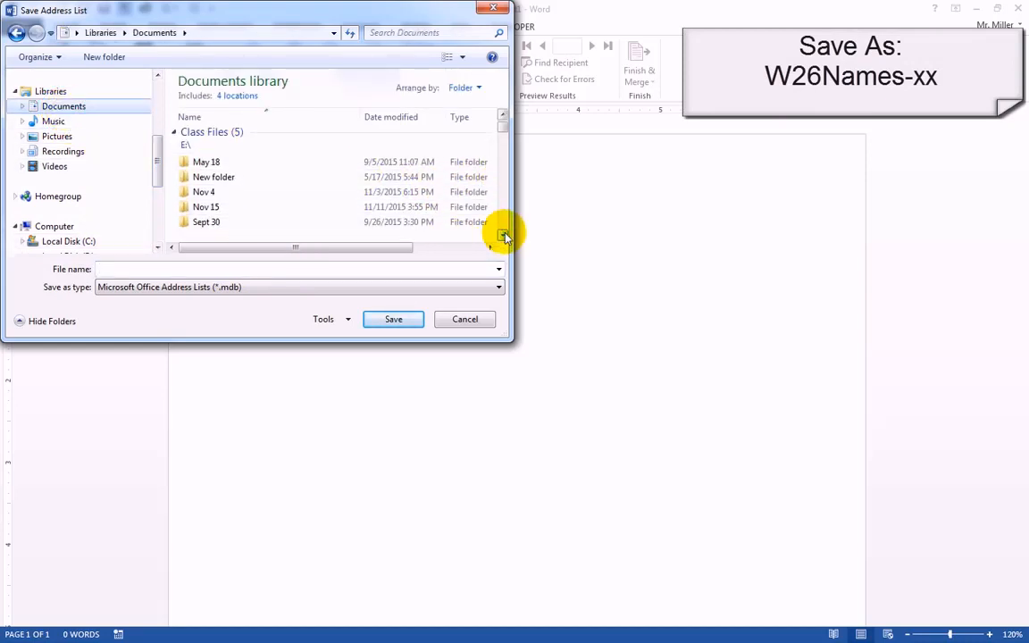
pyautogui.click(503, 235)
pyautogui.click(503, 235)
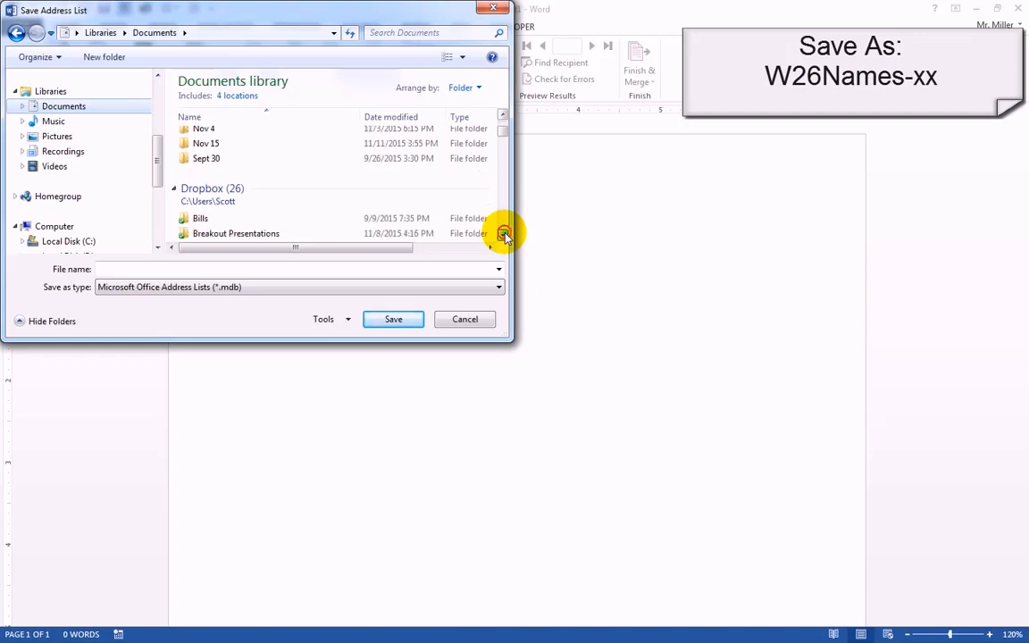
pyautogui.click(503, 235)
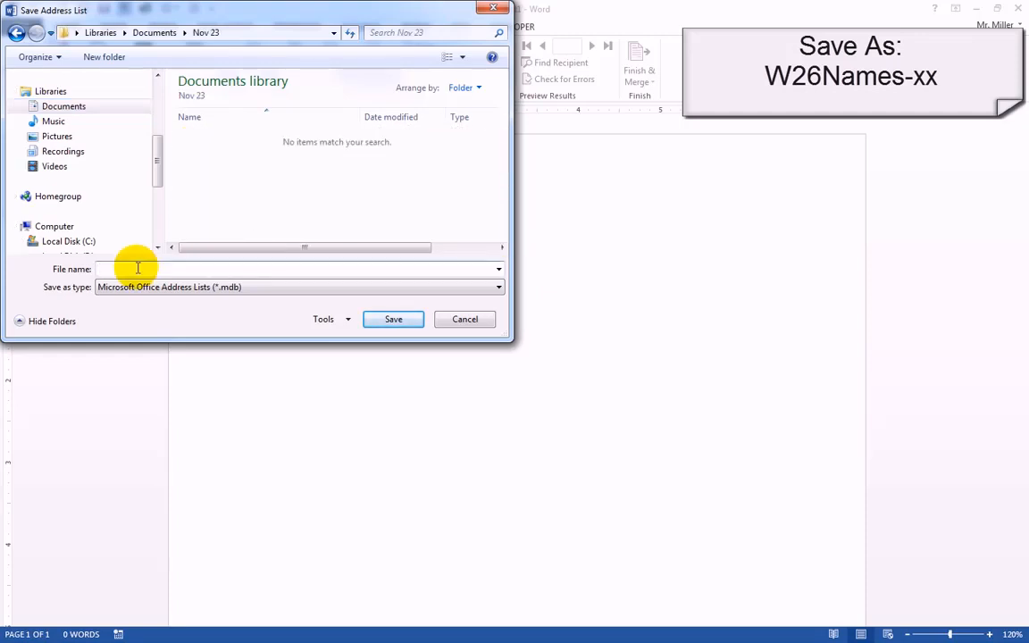
pyautogui.write('W')
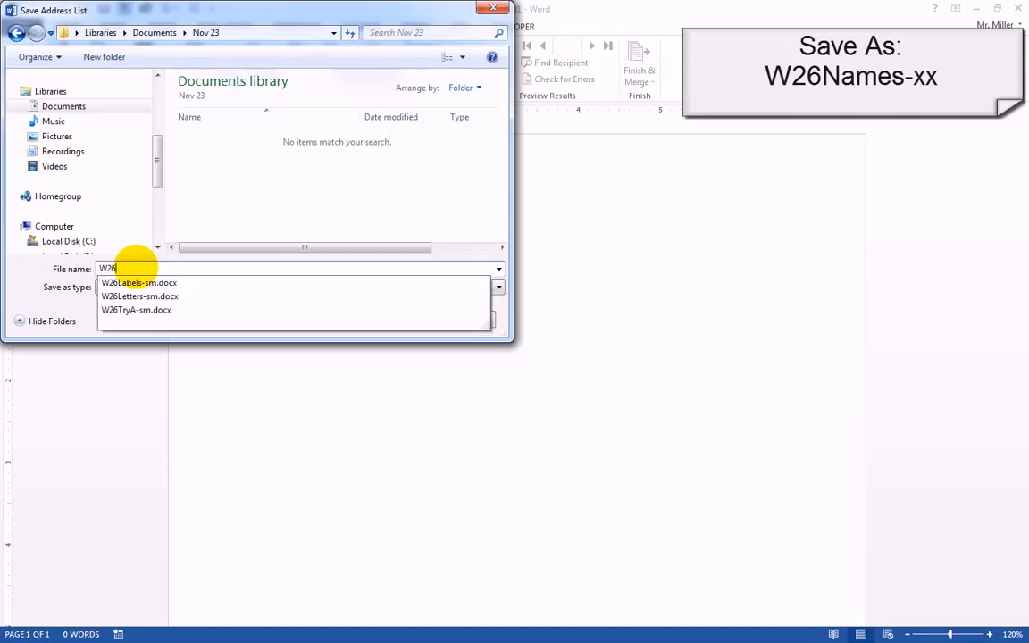
pyautogui.write('26Names-sm')
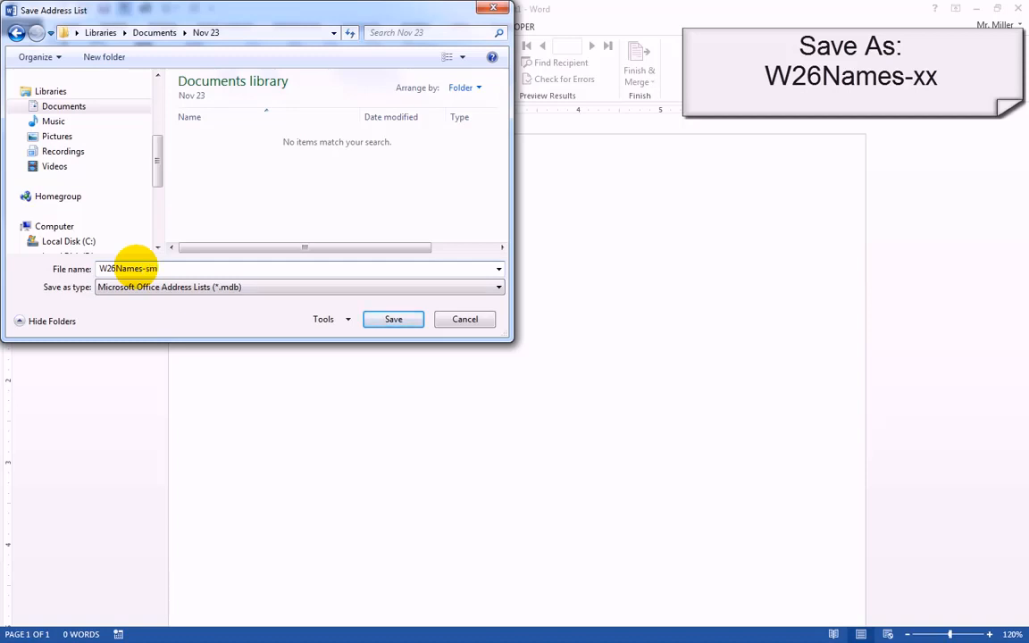
pyautogui.click(394, 320)
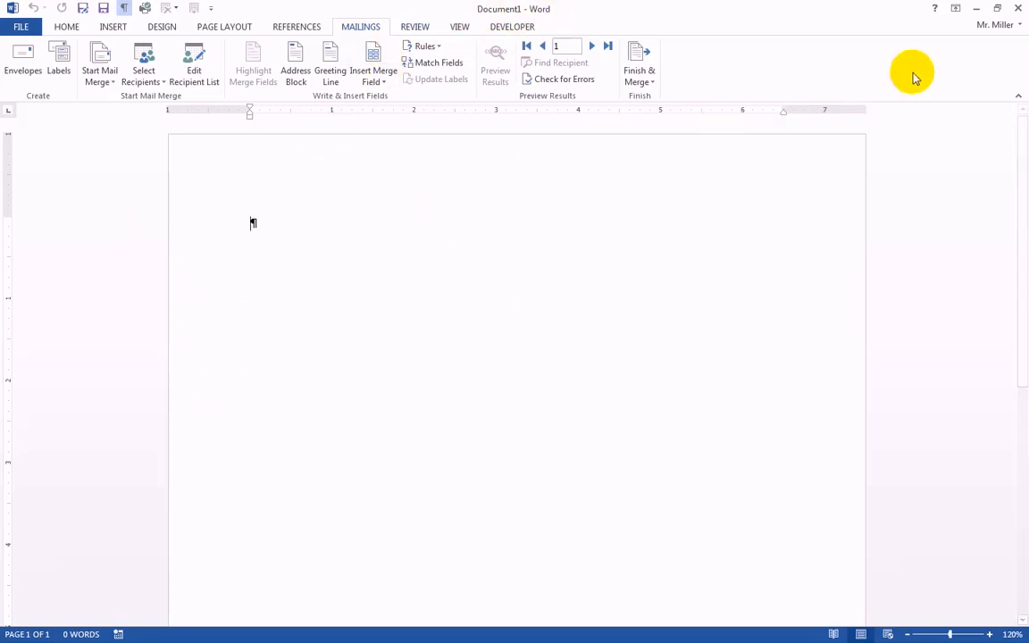
# Close Document1 without saving and open the Nov 23 folder of the Documents library in Windows Explorer.
pyautogui.click(1020, 12)
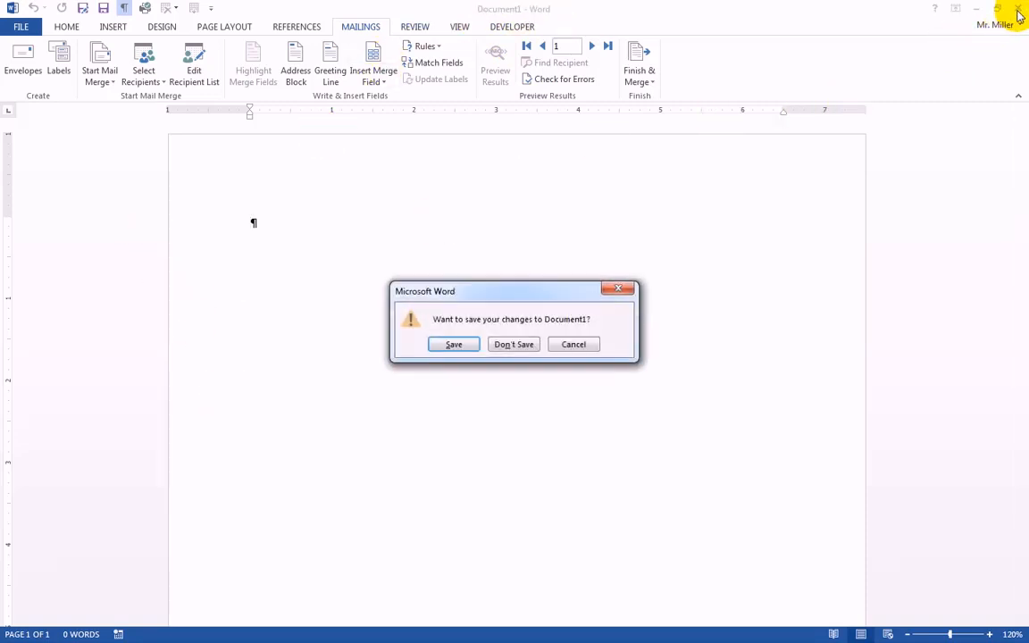
pyautogui.click(510, 344)
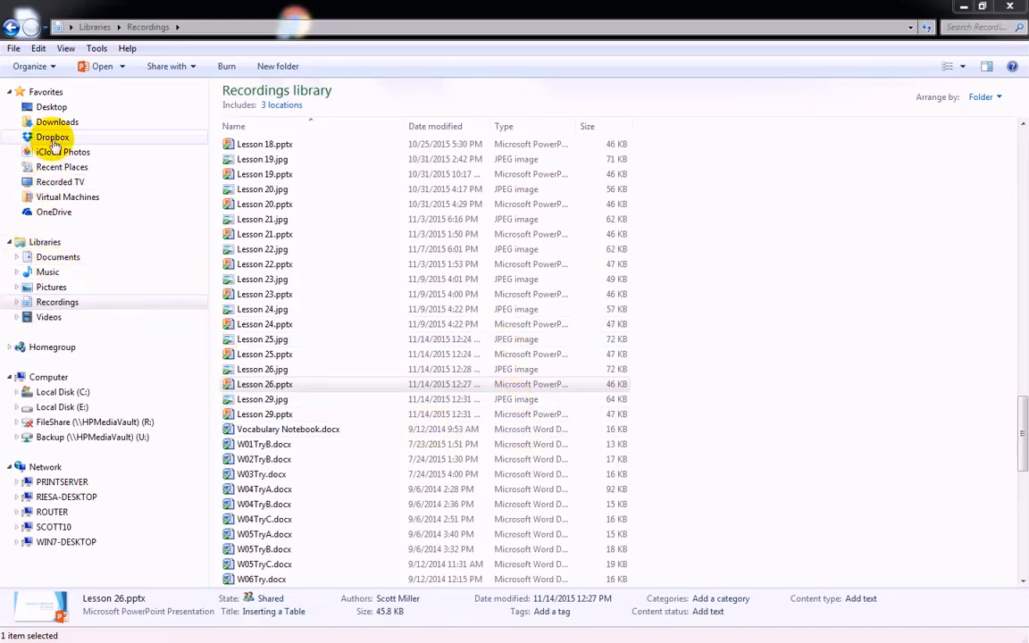
pyautogui.click(44, 257)
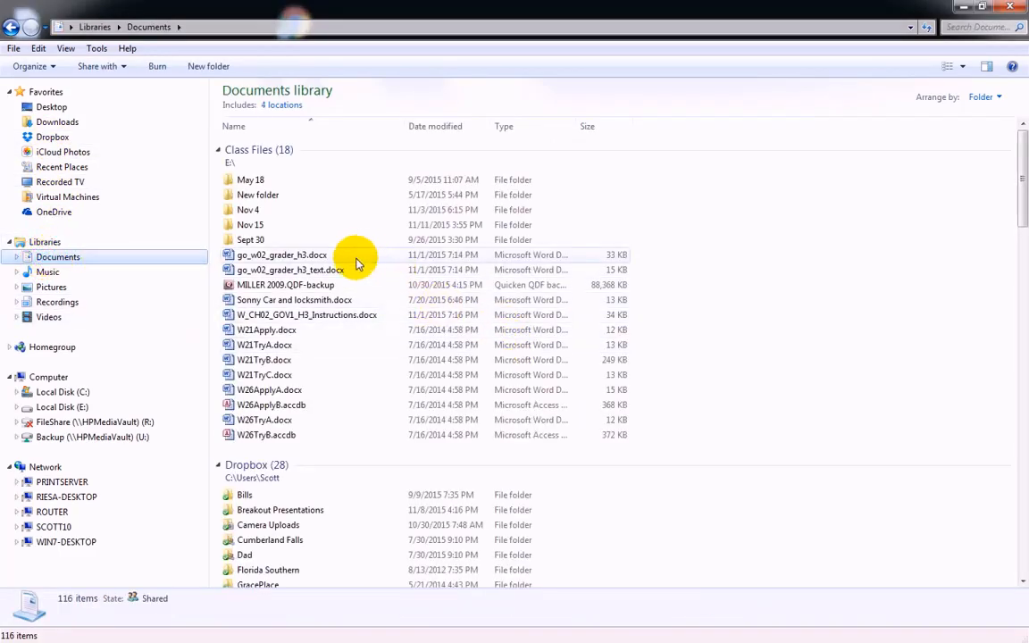
pyautogui.scroll(-12, 699, 448)
pyautogui.scroll(-7, 688, 442)
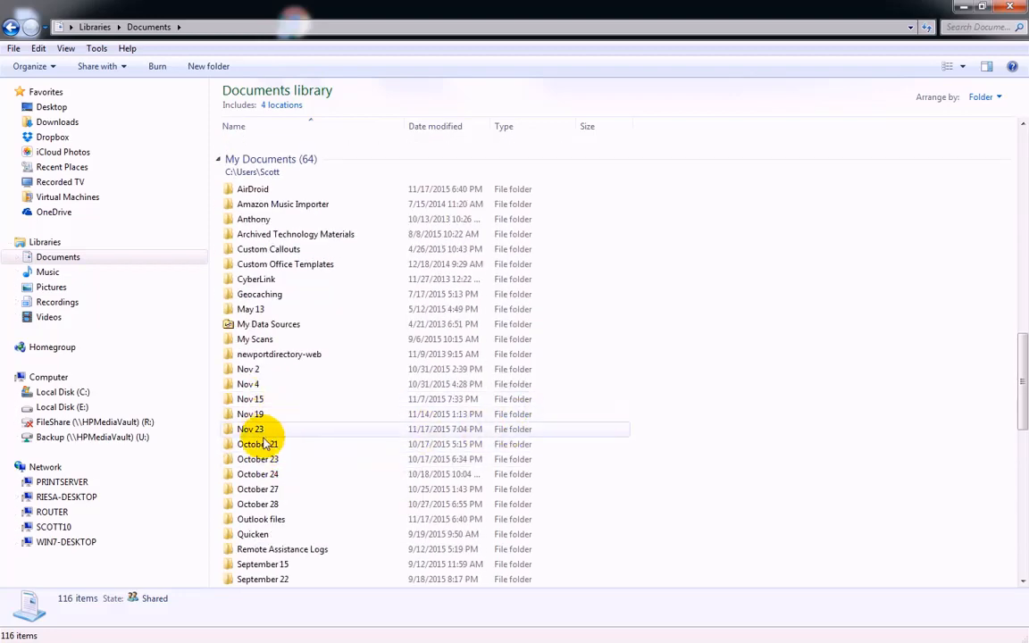
pyautogui.doubleClick(251, 432)
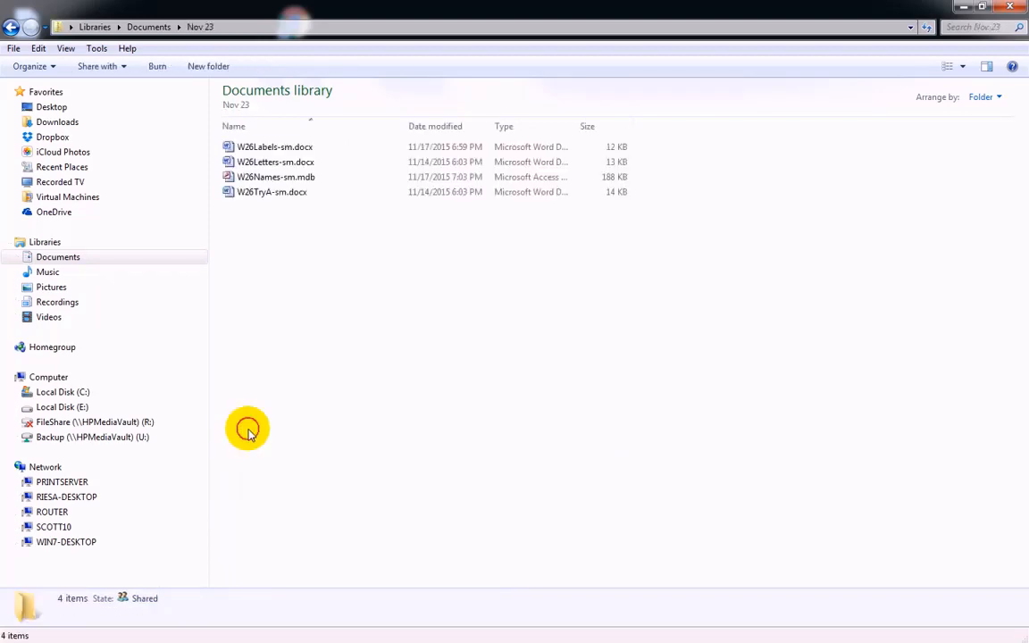